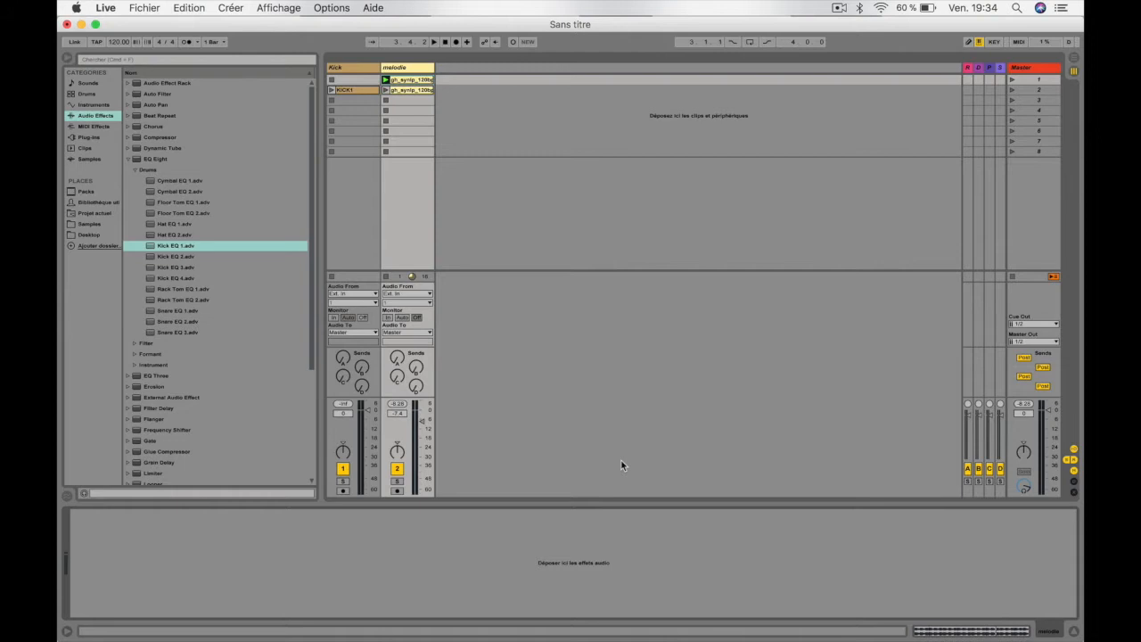
Step: Add an EQ Eight from the Audio Effects category to the melodie track
click(100, 117)
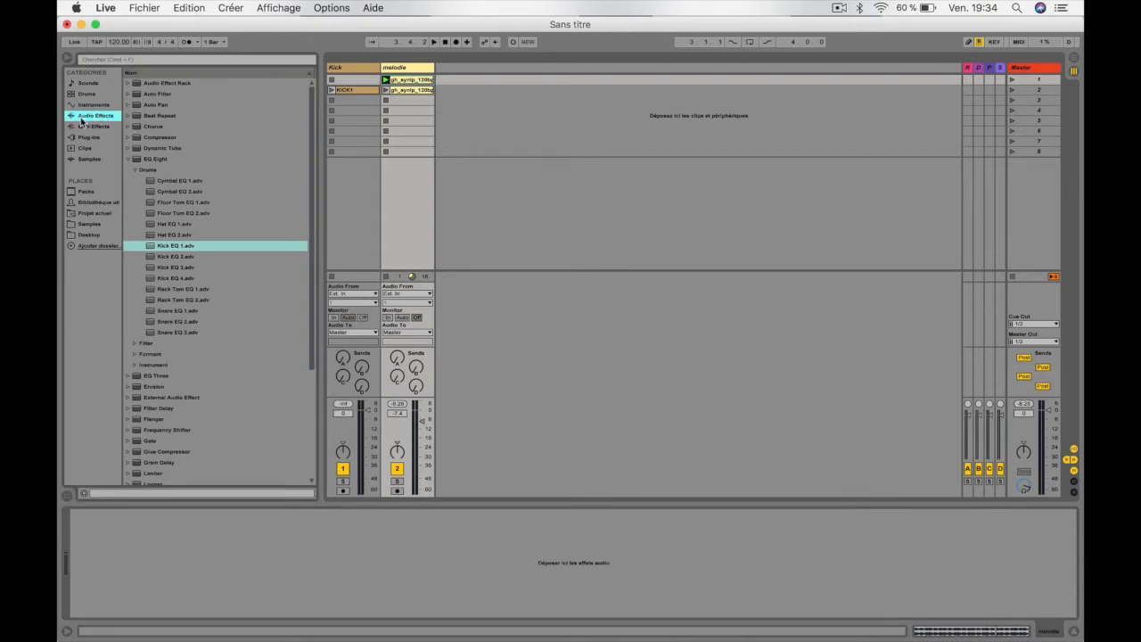
click(129, 159)
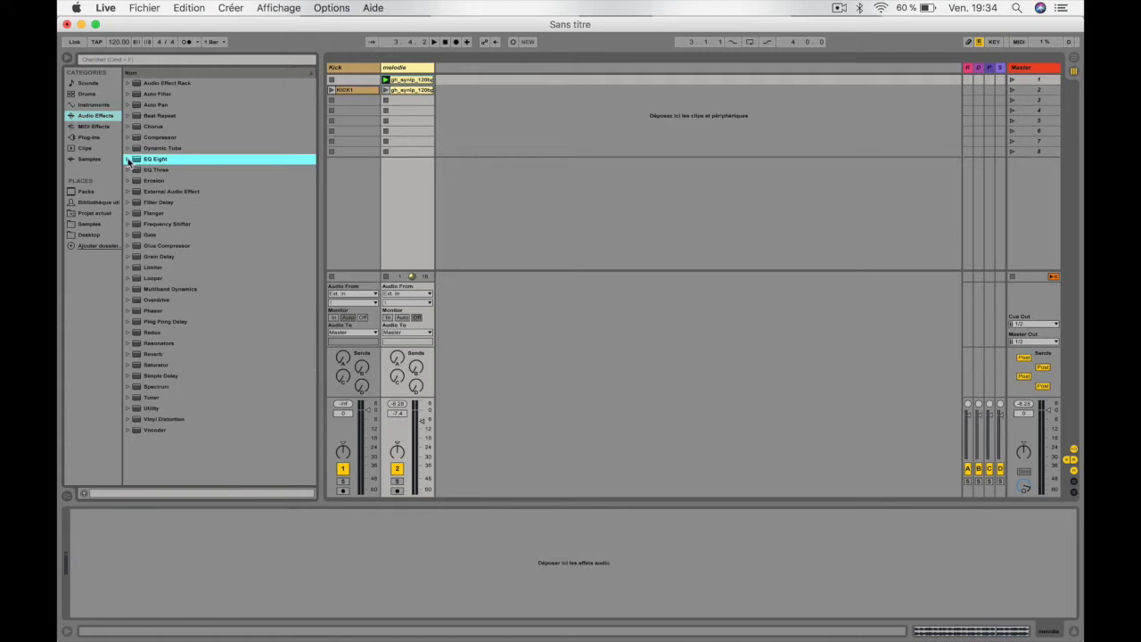
click(83, 117)
click(67, 59)
click(67, 59)
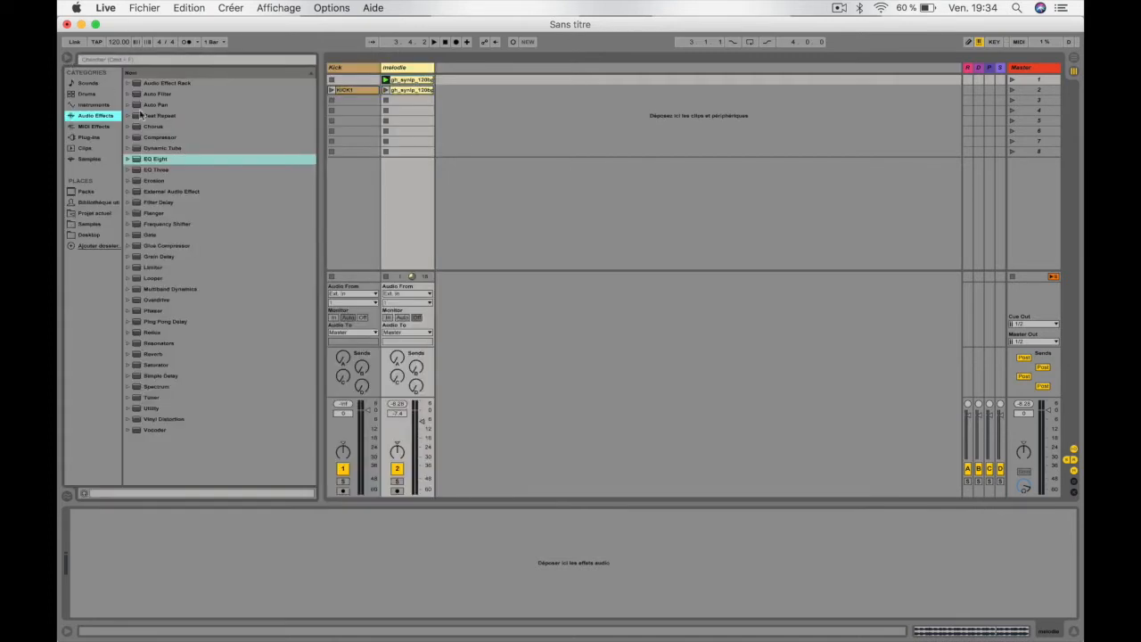
click(157, 161)
click(159, 171)
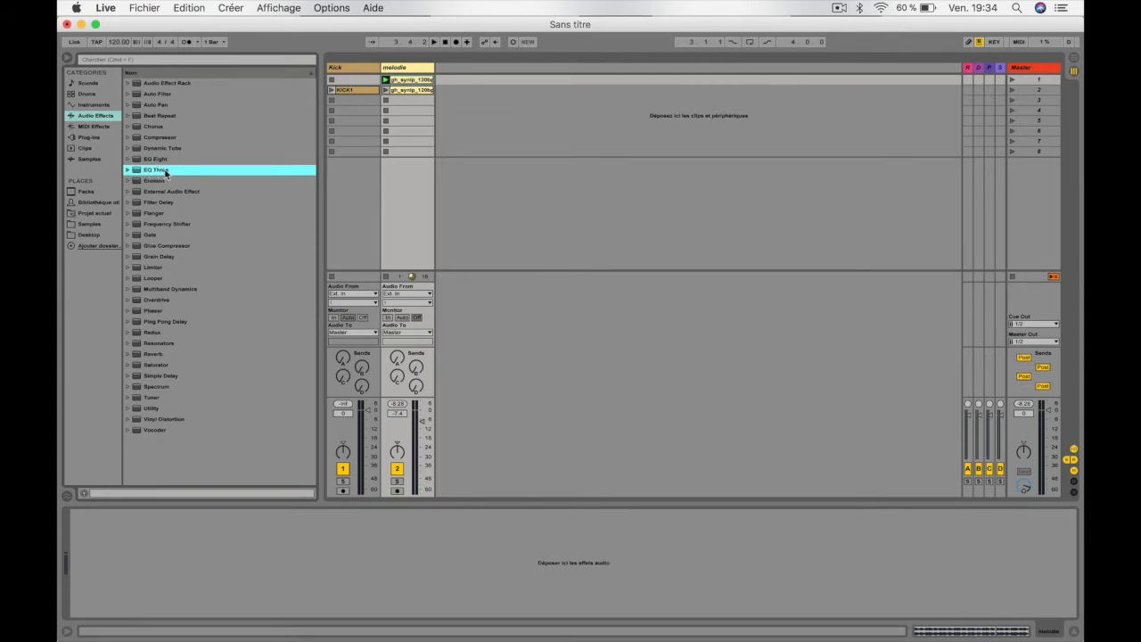
click(155, 161)
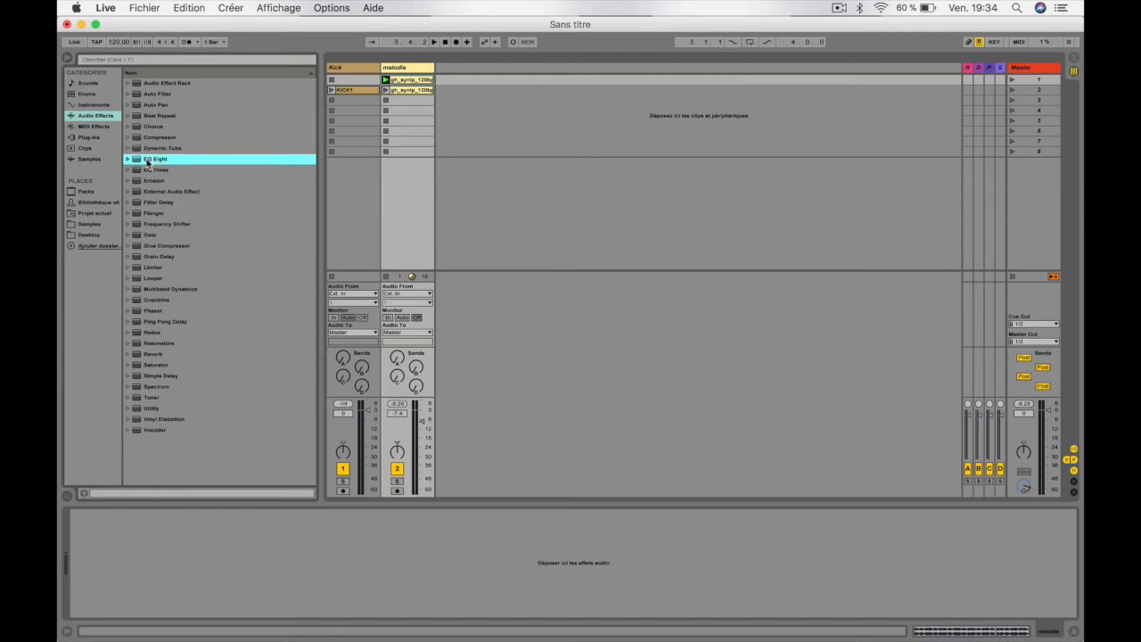
drag(147, 163, 409, 147)
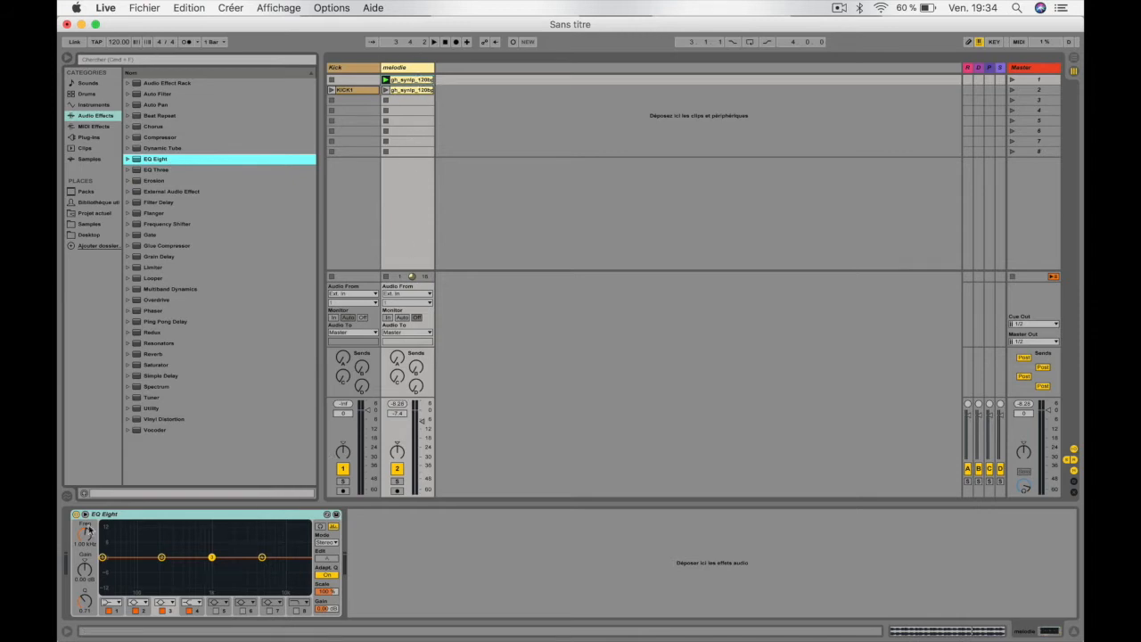
Step: Hide the browser and expand the EQ Eight curve into an enlarged display
click(67, 58)
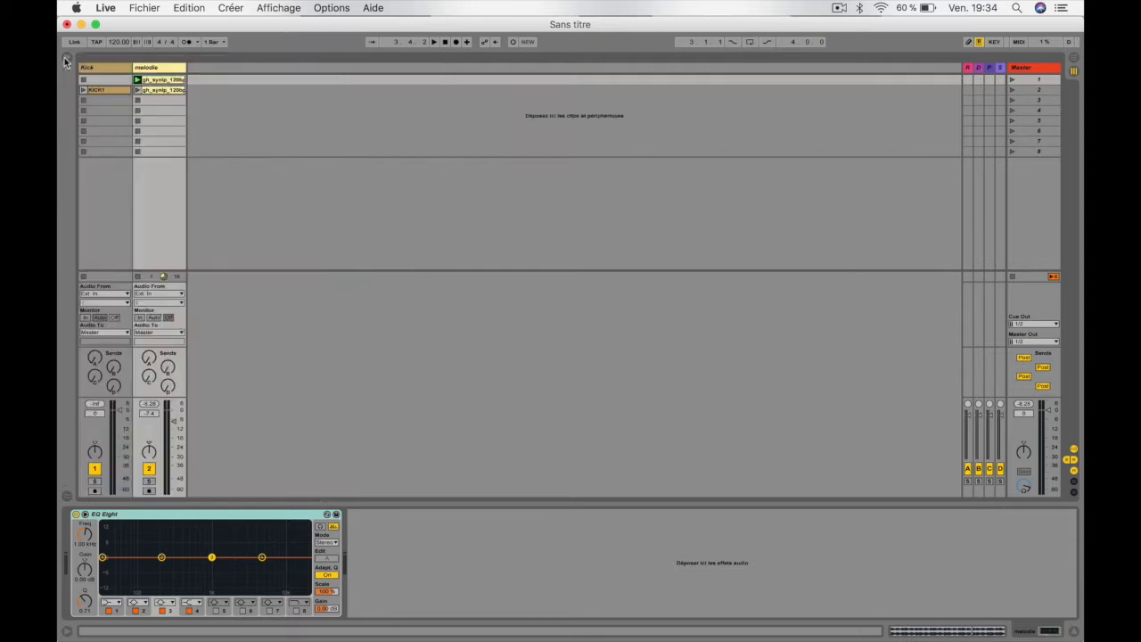
click(85, 515)
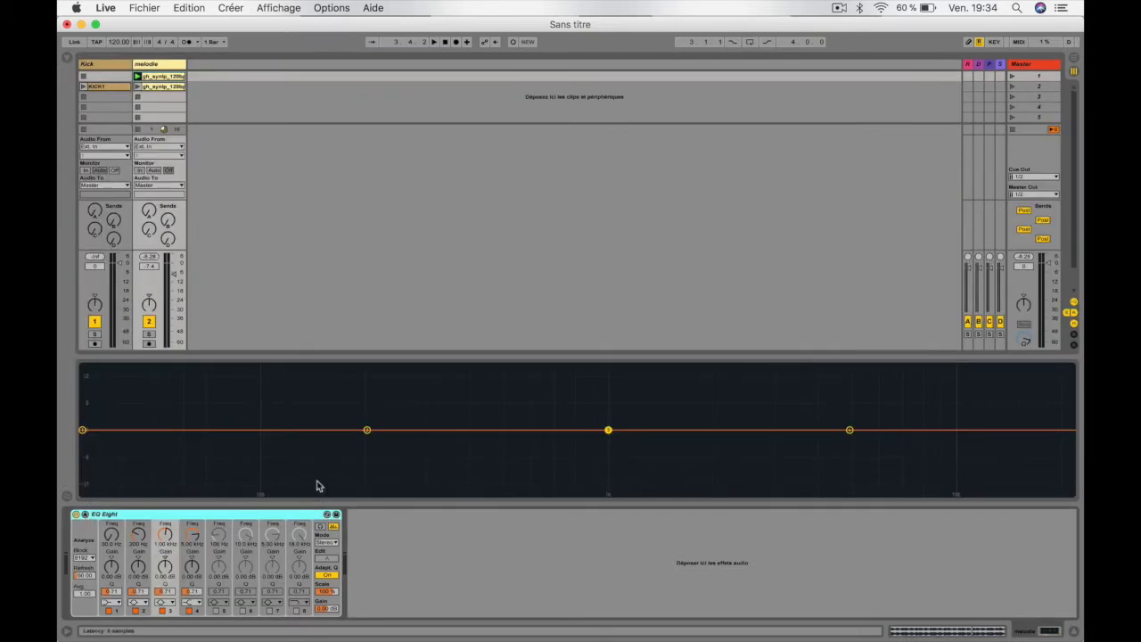
drag(461, 357, 480, 295)
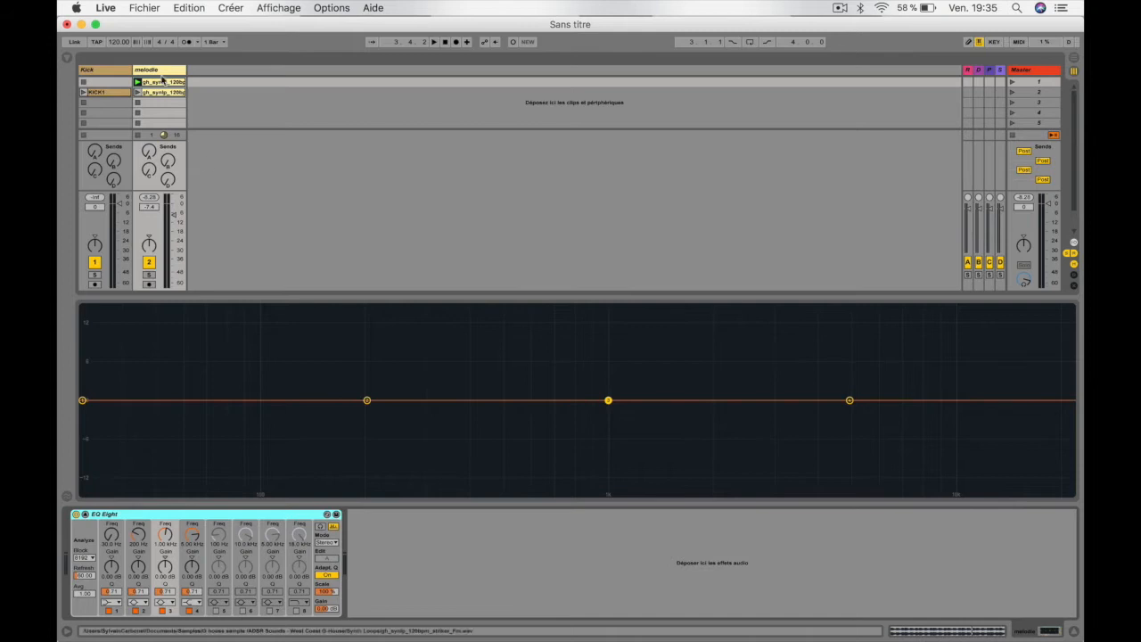
click(244, 217)
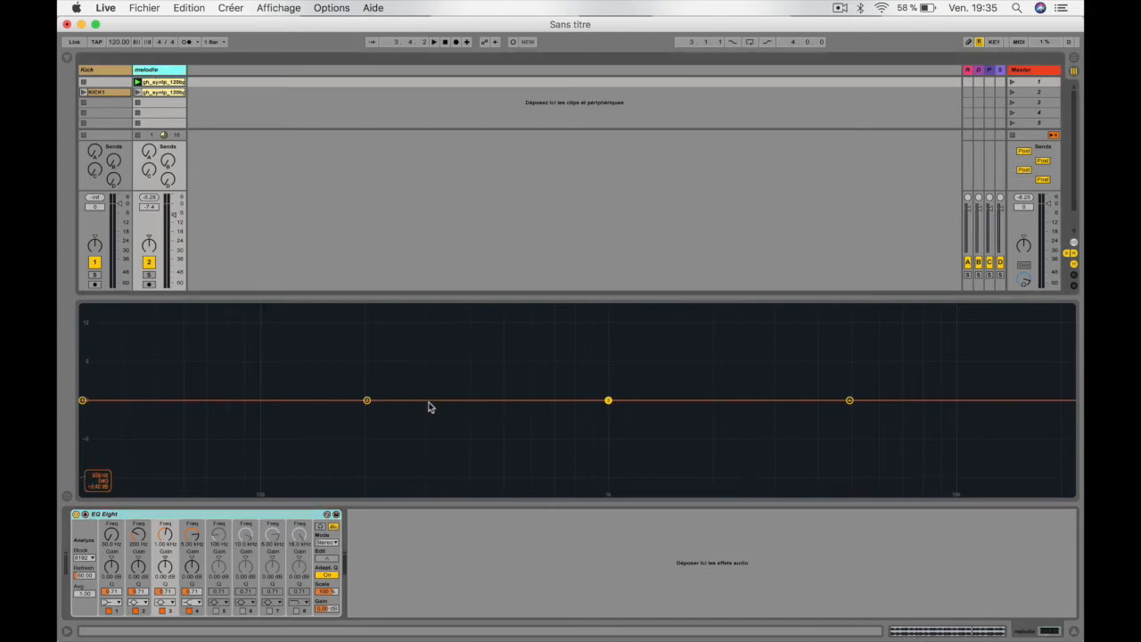
Step: Play the melodie clip to examine its frequency spectrum in the EQ Eight display
key(space)
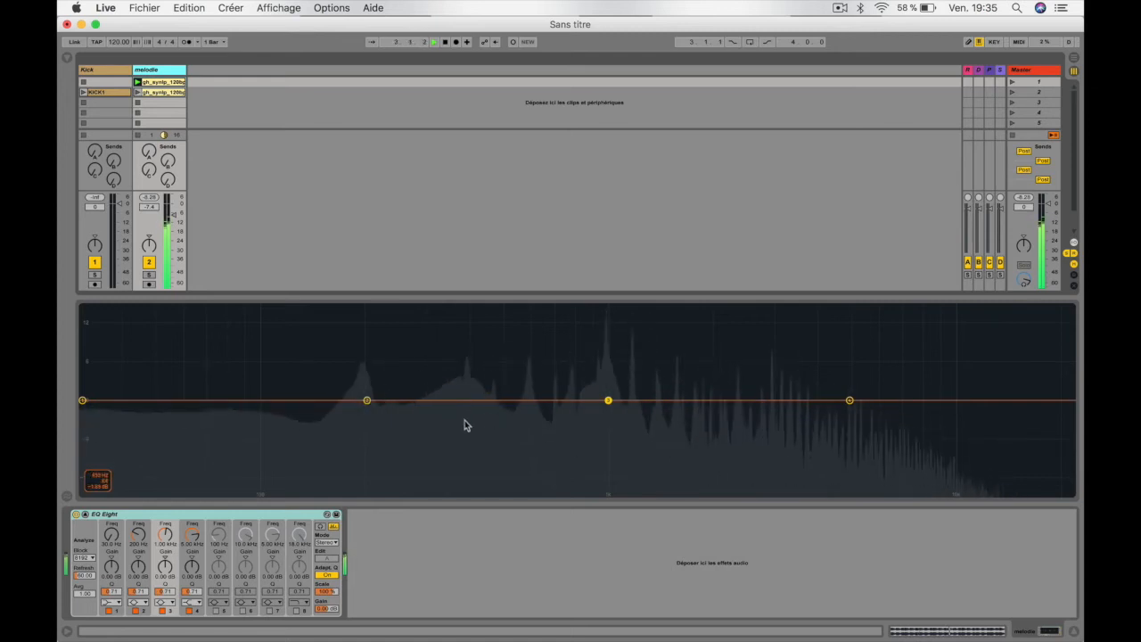
key(space)
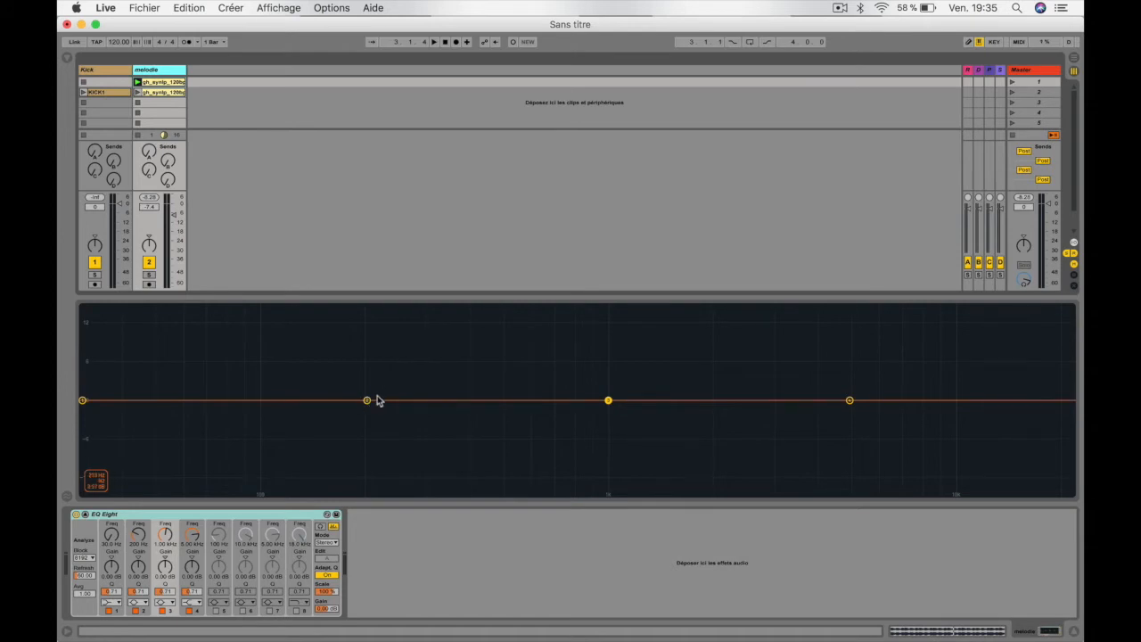
key(space)
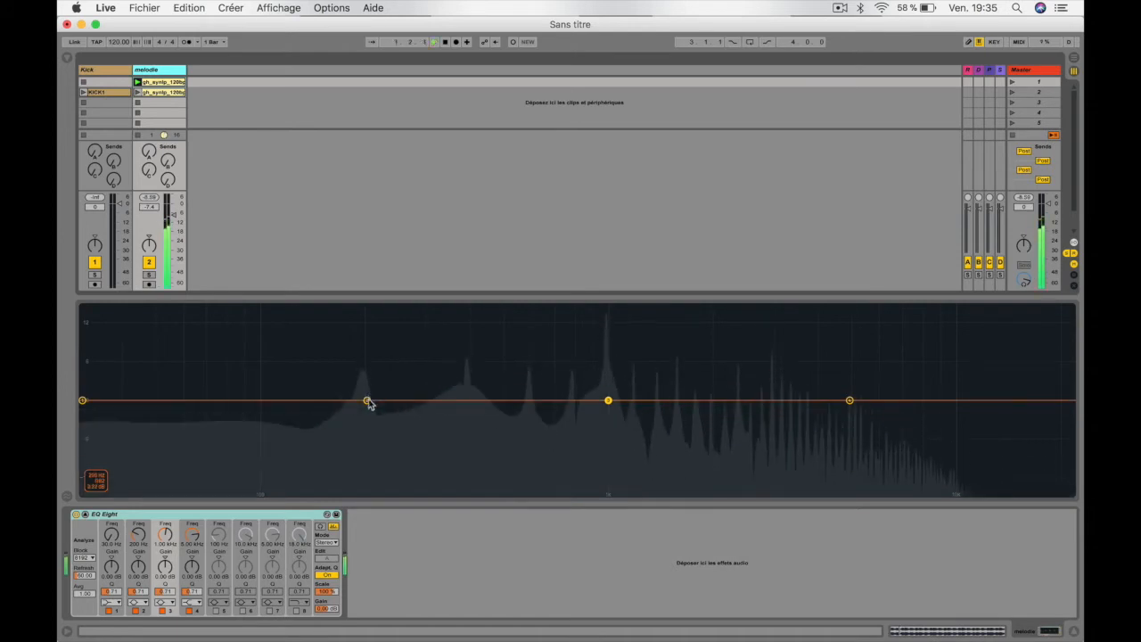
Step: Audition a boost of about 4.8 dB on EQ band 2 during playback, and settle the band at about 195 Hz and 1.1 dB
drag(366, 400, 362, 374)
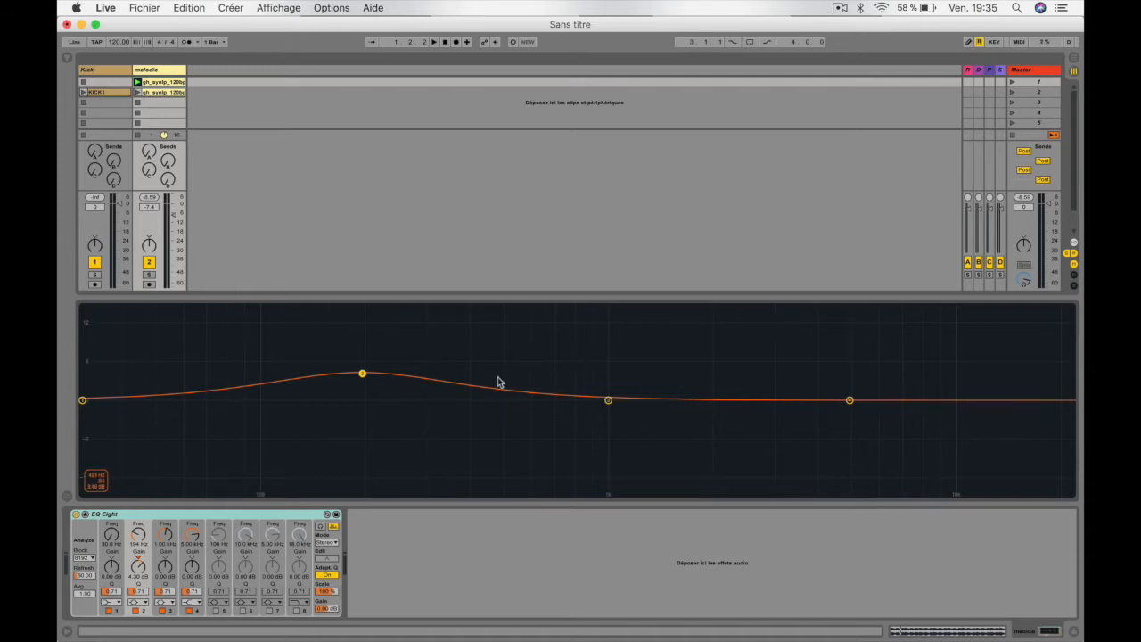
key(space)
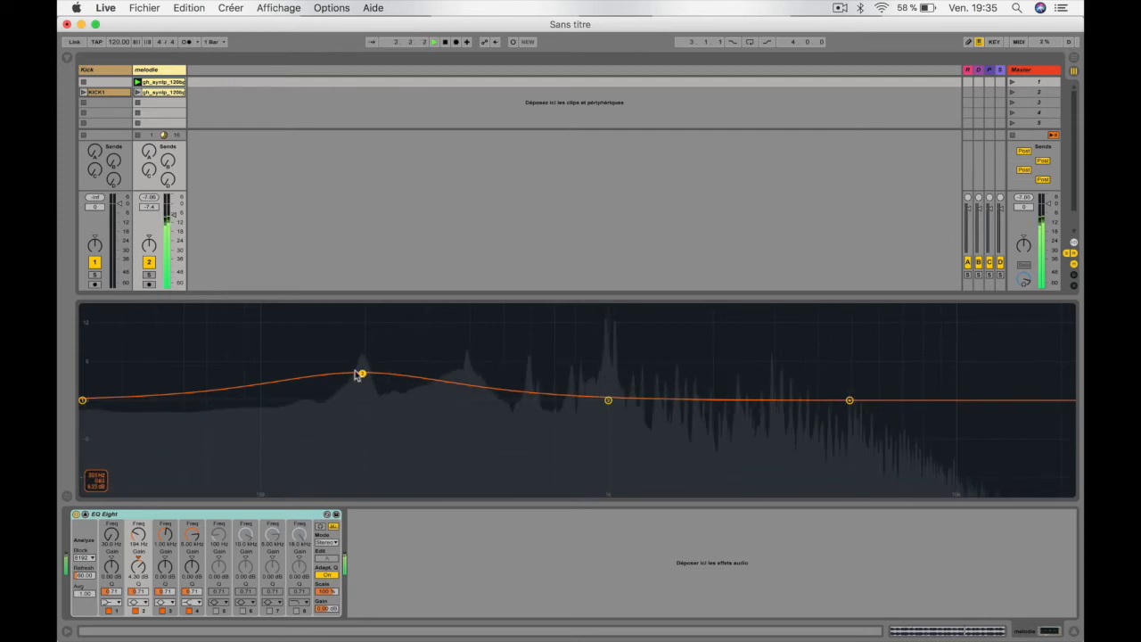
key(space)
drag(364, 378, 363, 374)
key(space)
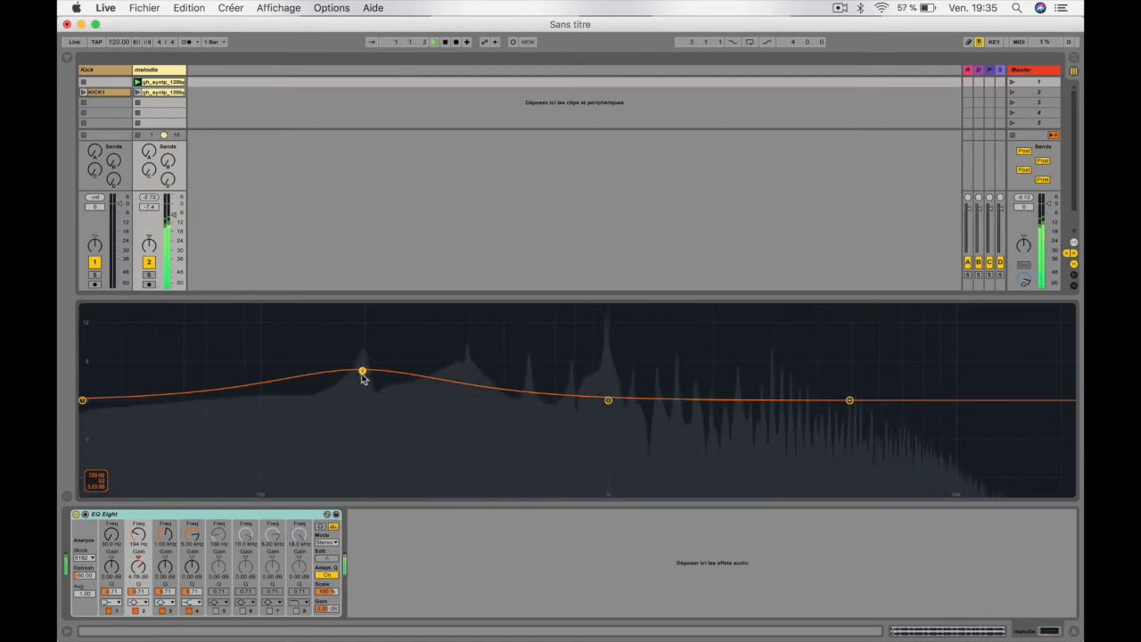
key(space)
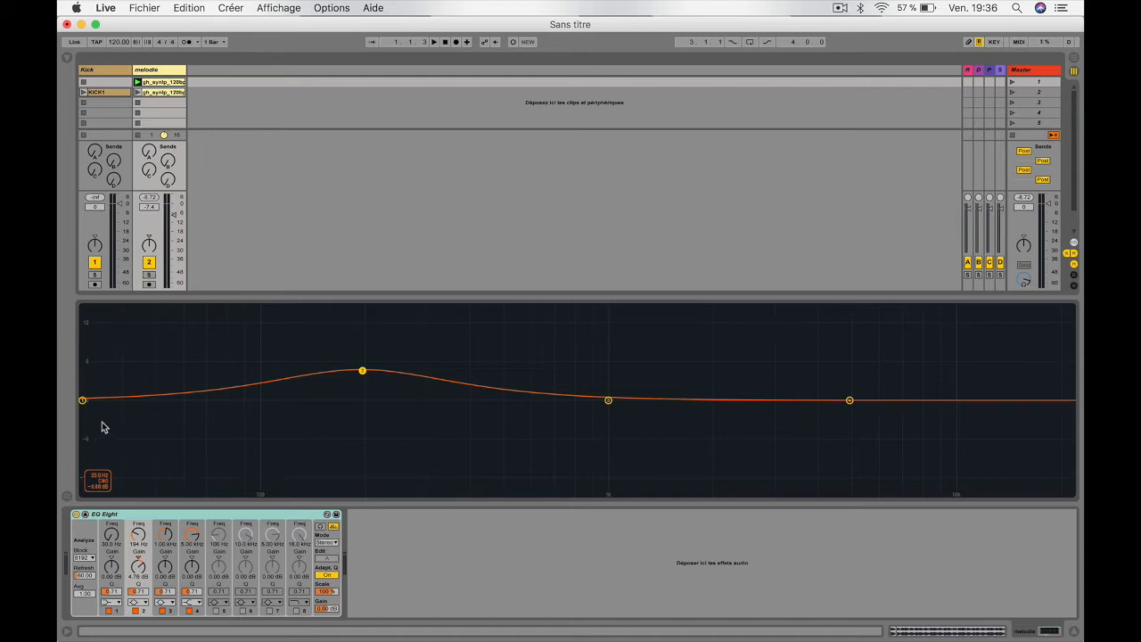
drag(362, 374, 363, 393)
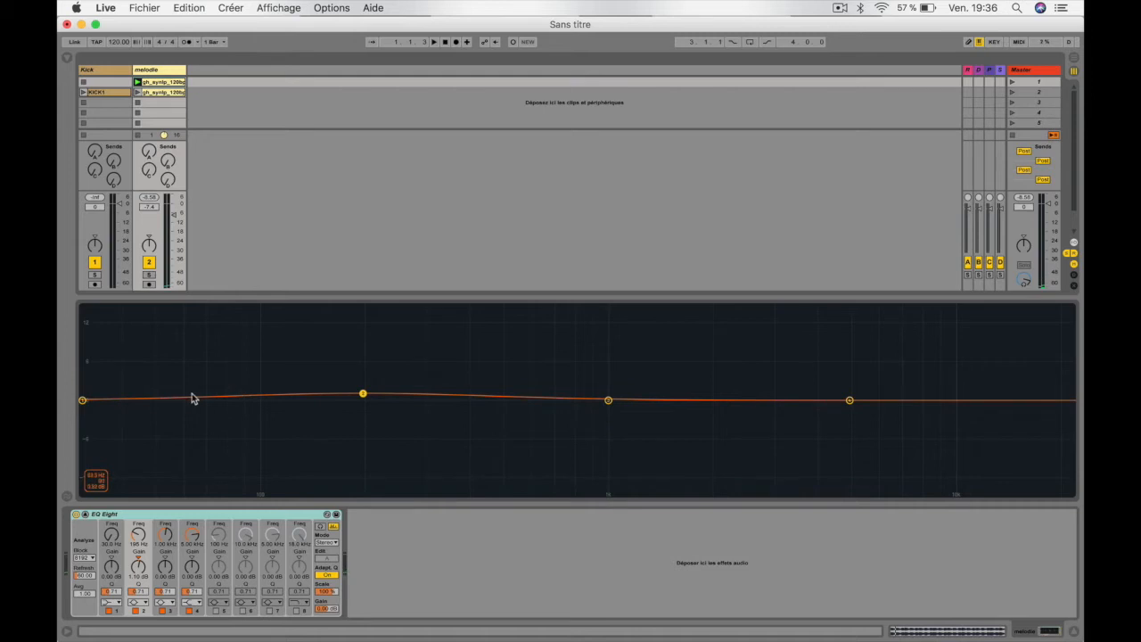
Step: Move EQ band 1 to about 78 Hz and change its filter type to the steep low cut
drag(81, 401, 227, 387)
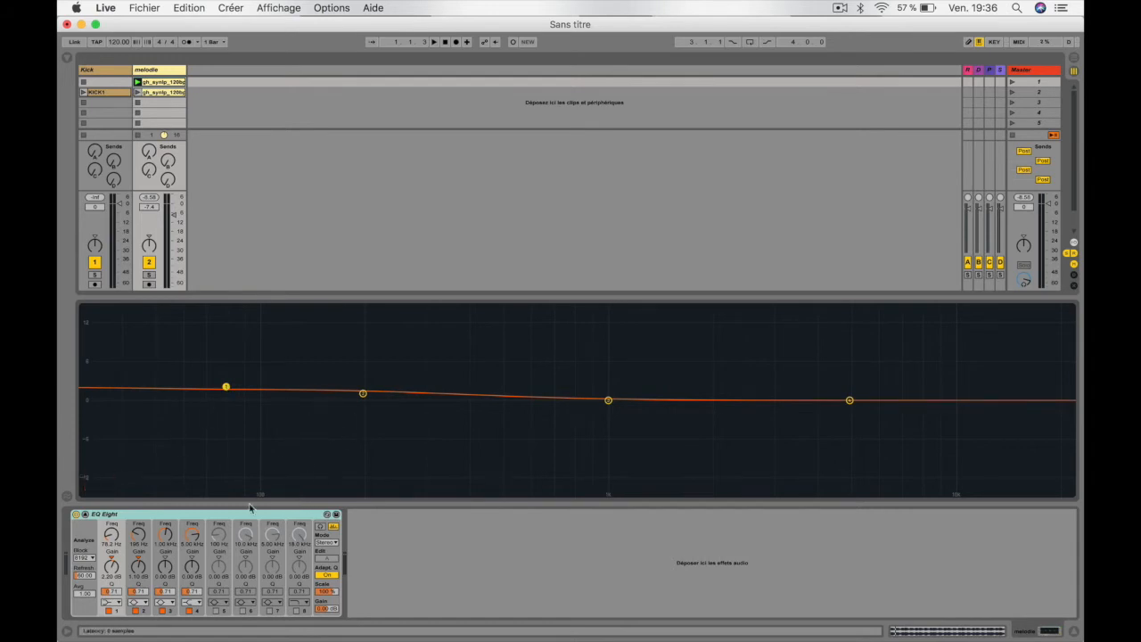
click(113, 603)
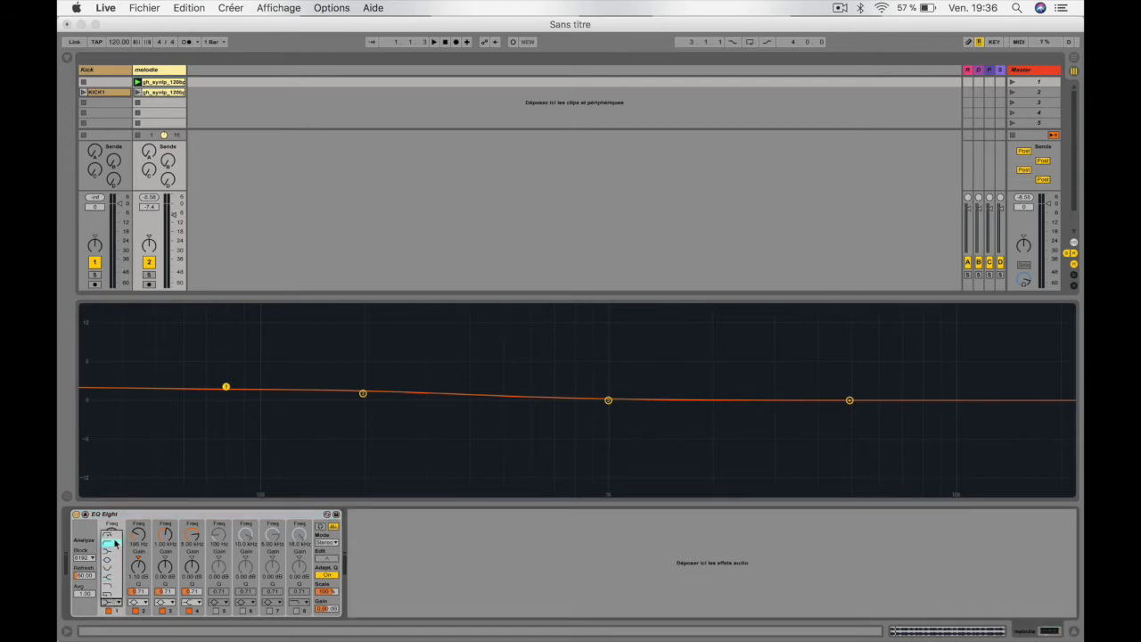
click(115, 605)
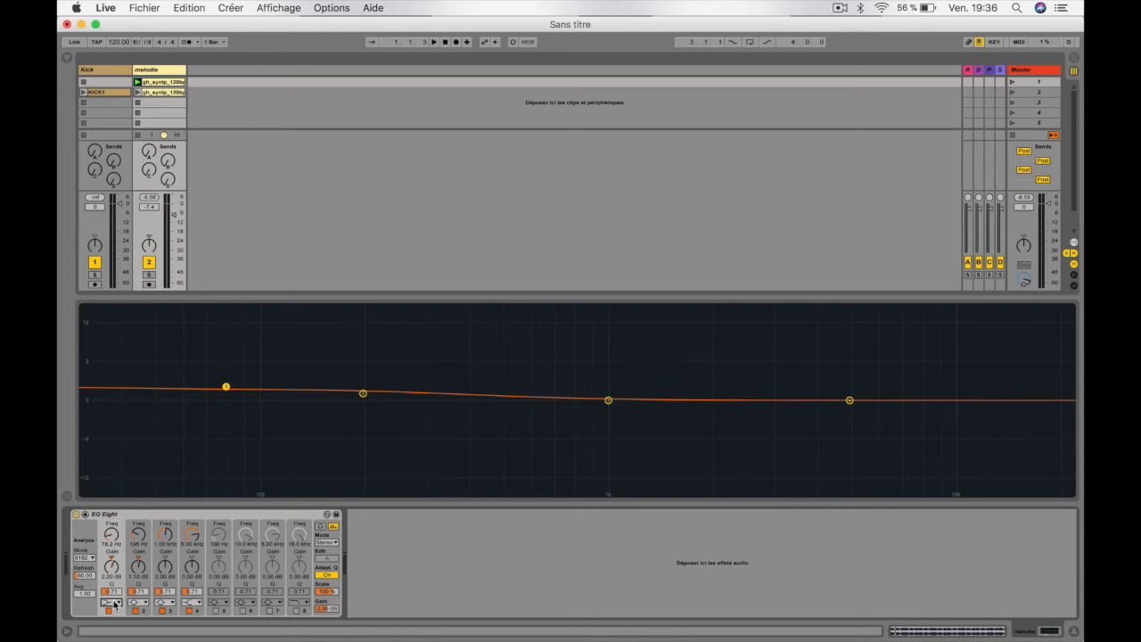
click(115, 606)
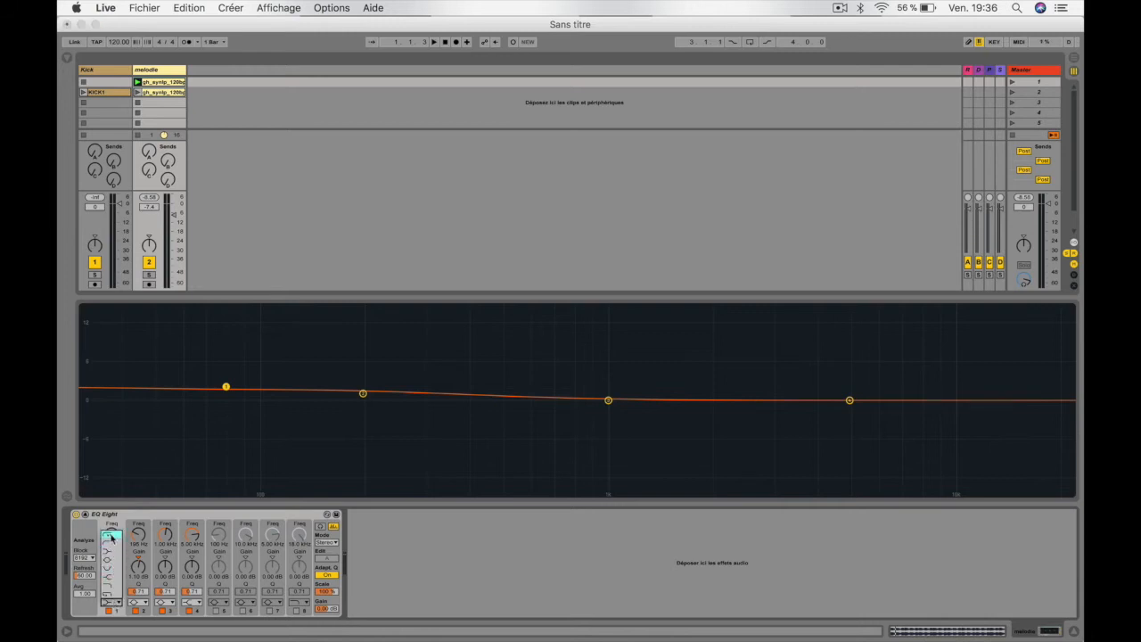
click(227, 387)
click(113, 536)
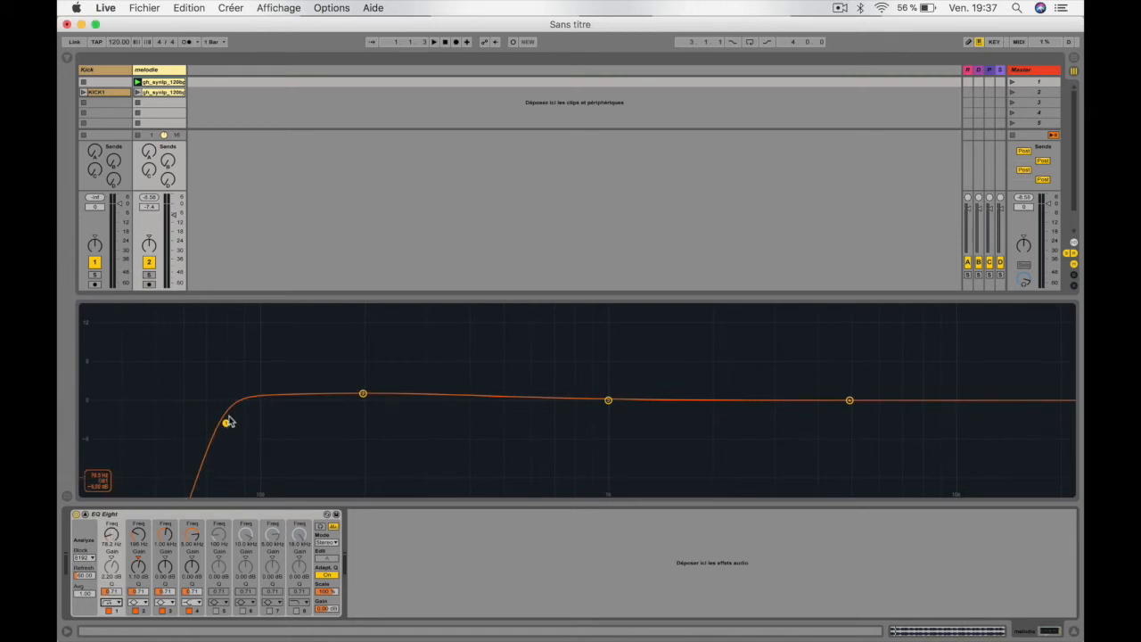
Step: Shift EQ band 1 to about 100 Hz and change its filter type to the steep high cut
drag(225, 429, 262, 422)
click(115, 601)
click(114, 600)
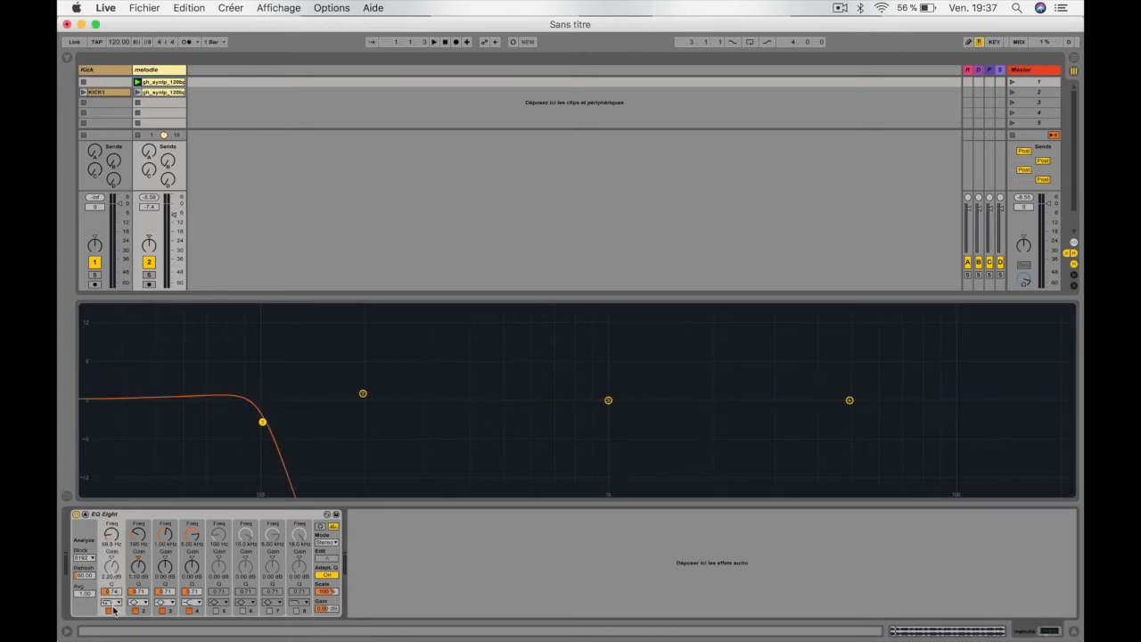
Step: Change EQ band 1 to the gentle low cut and move its cutoff to about 115 Hz
click(114, 604)
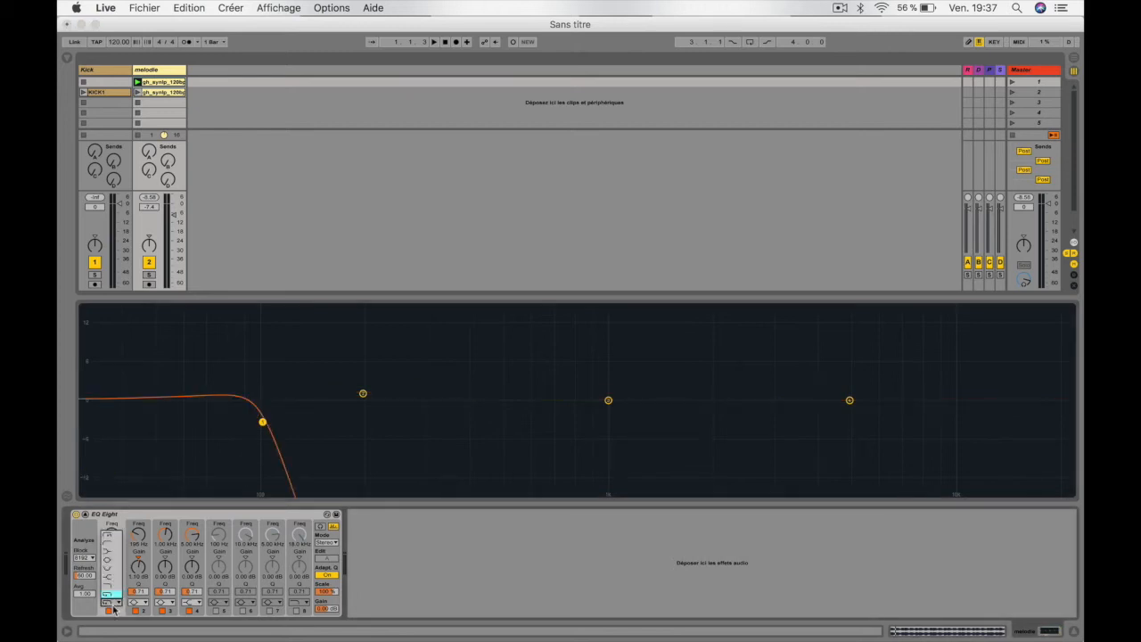
click(110, 544)
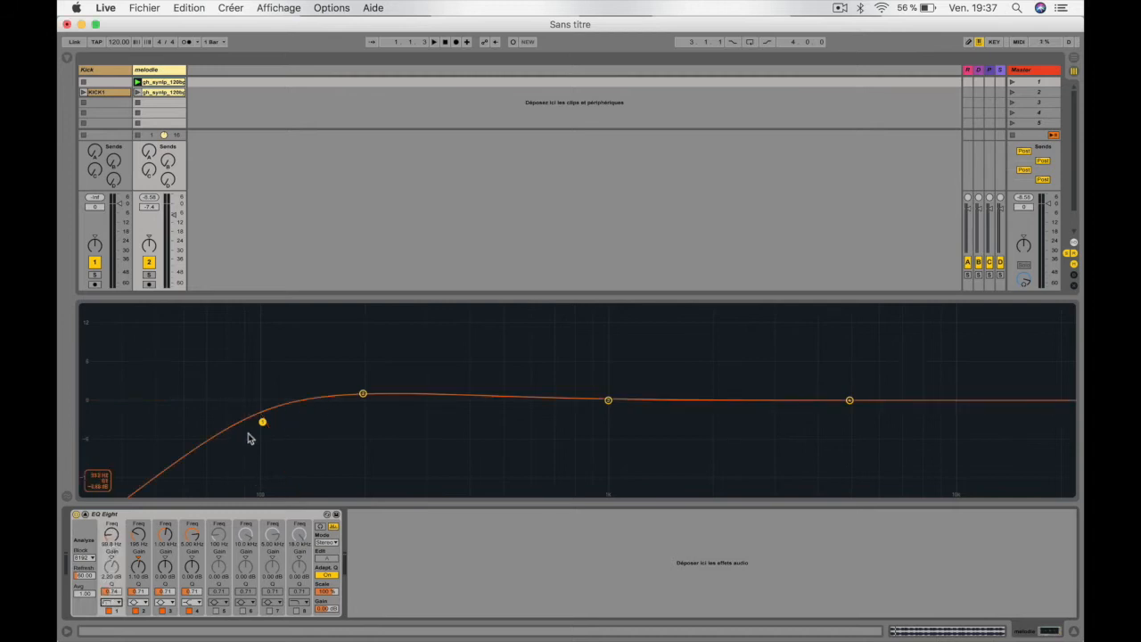
mouse_move(262, 421)
mouse_down()
mouse_move(288, 413)
mouse_move(288, 428)
mouse_move(279, 416)
mouse_up()
mouse_move(268, 426)
mouse_down()
mouse_move(323, 413)
mouse_move(283, 417)
mouse_up()
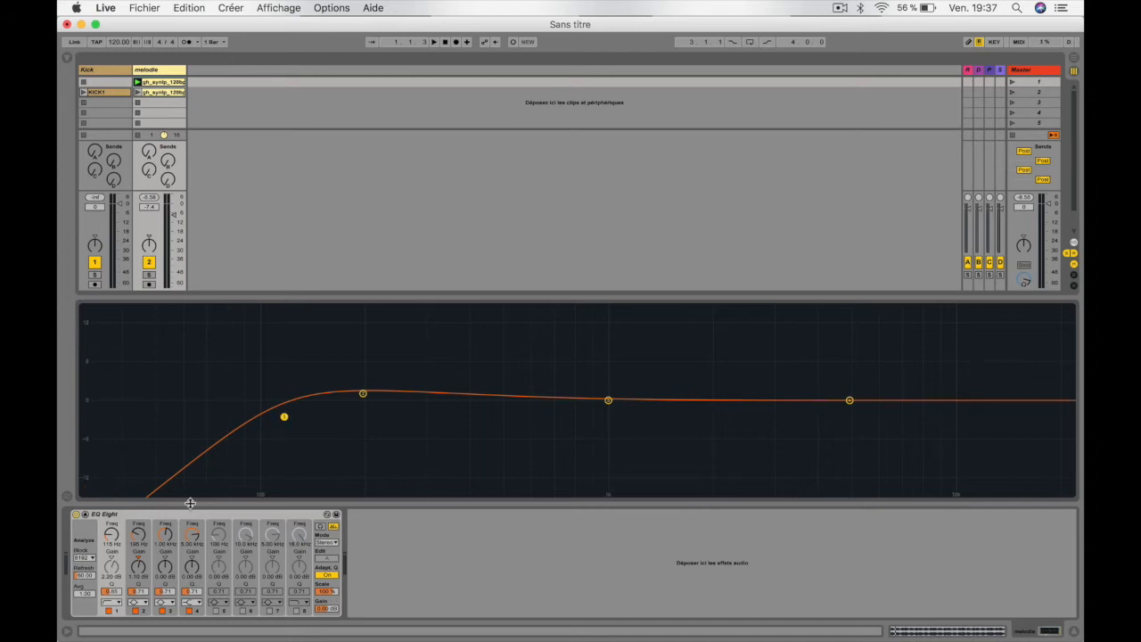
Step: Make EQ band 1 a bell boosted about 10.3 dB at 124 Hz, and raise its Q to narrow the peak
click(114, 603)
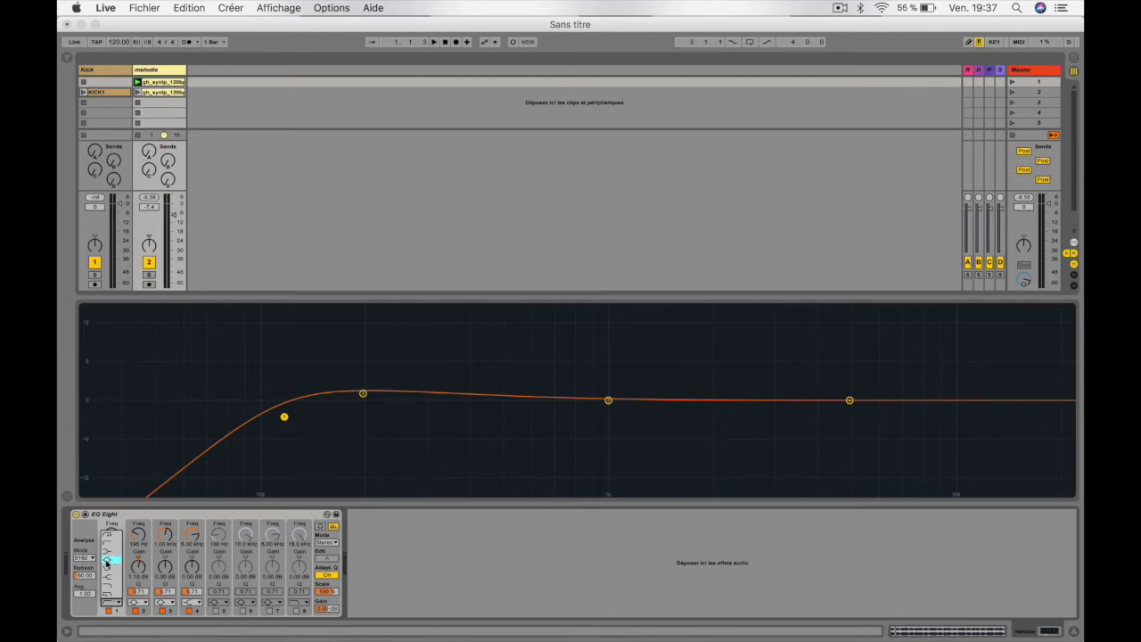
click(106, 562)
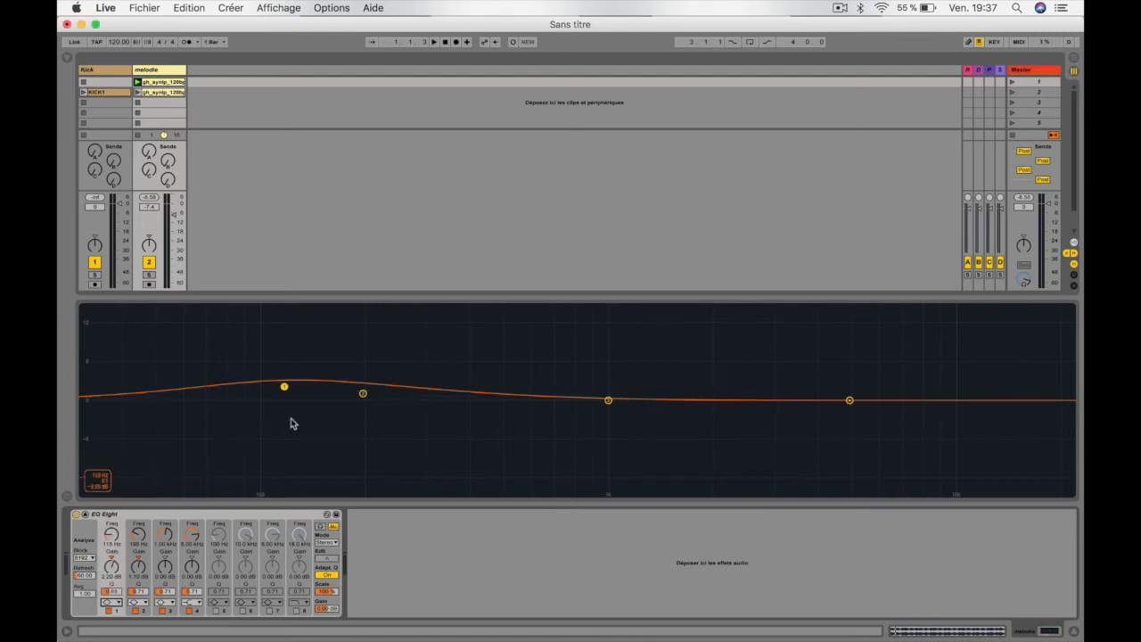
drag(292, 360, 295, 335)
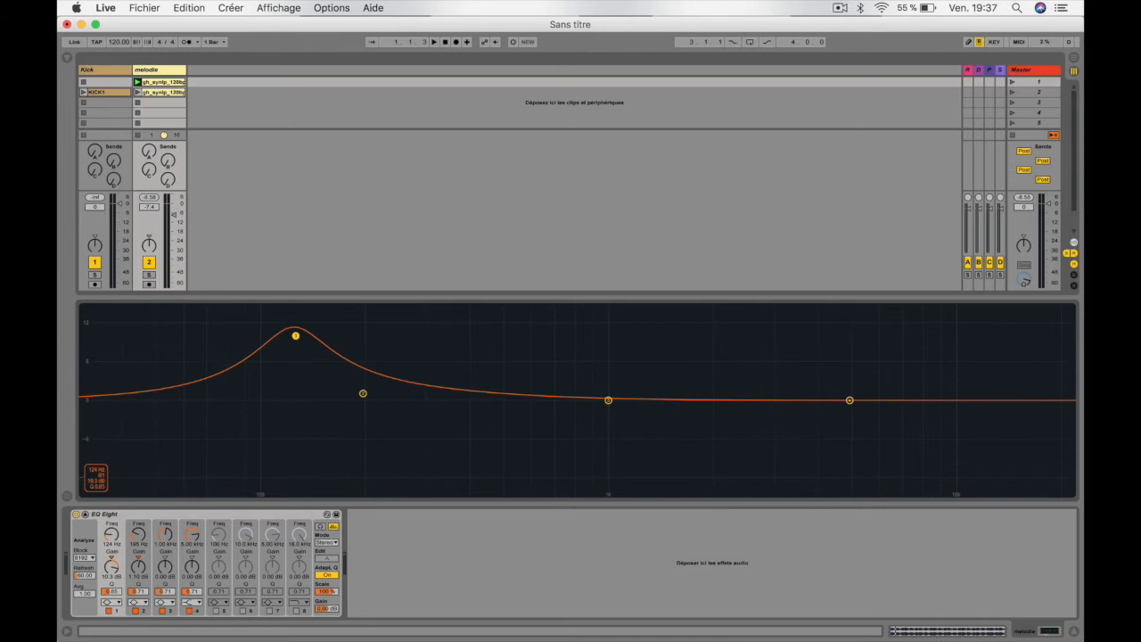
drag(109, 591, 109, 549)
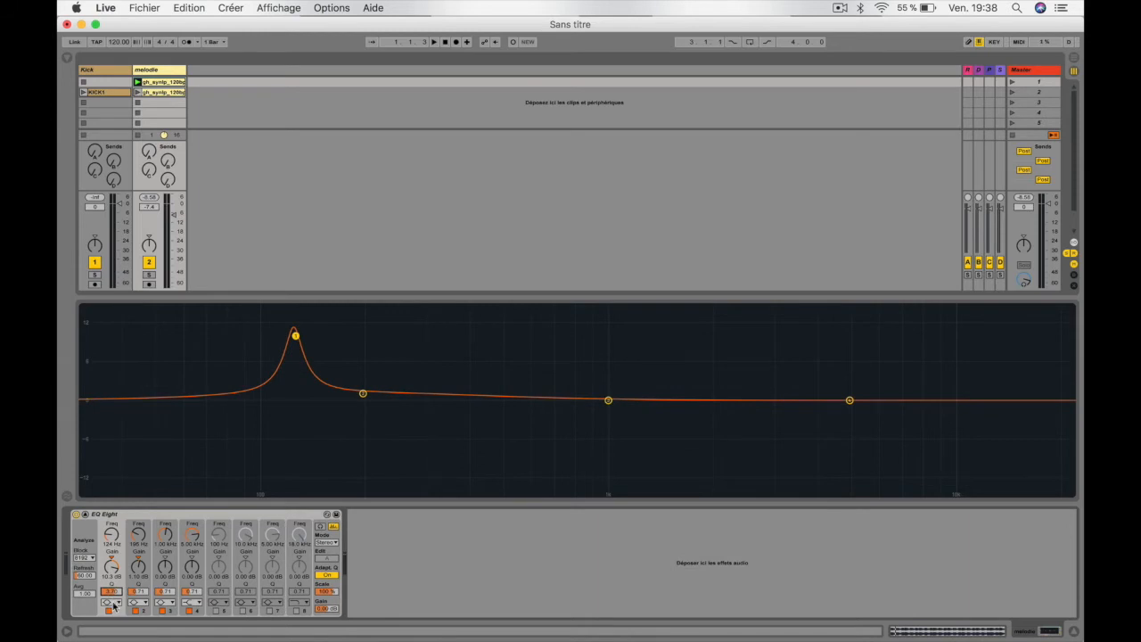
Step: Change EQ band 1 to a high shelf and adjust it to about 125 Hz with about 7.2 dB of gain
click(112, 603)
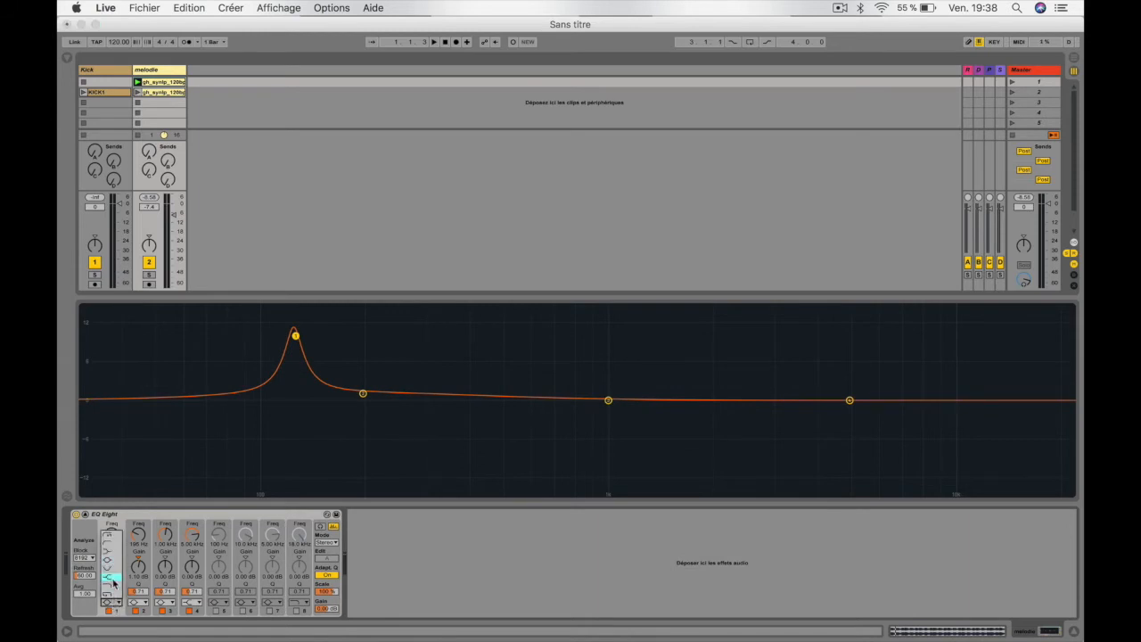
click(112, 577)
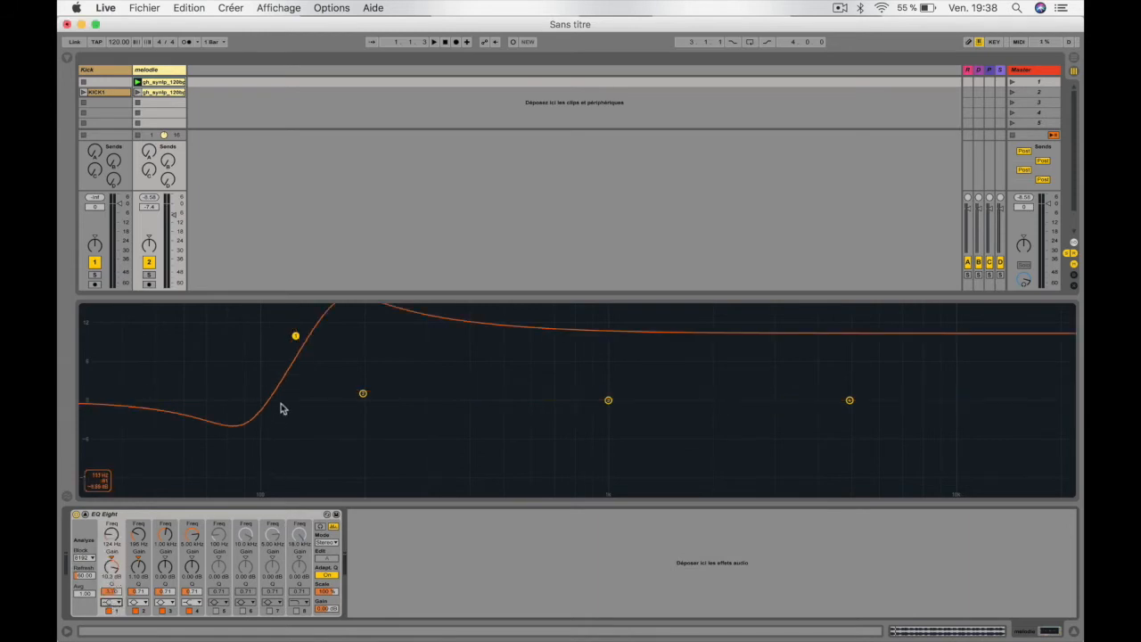
mouse_move(302, 342)
mouse_down()
mouse_move(293, 456)
mouse_move(297, 356)
mouse_up()
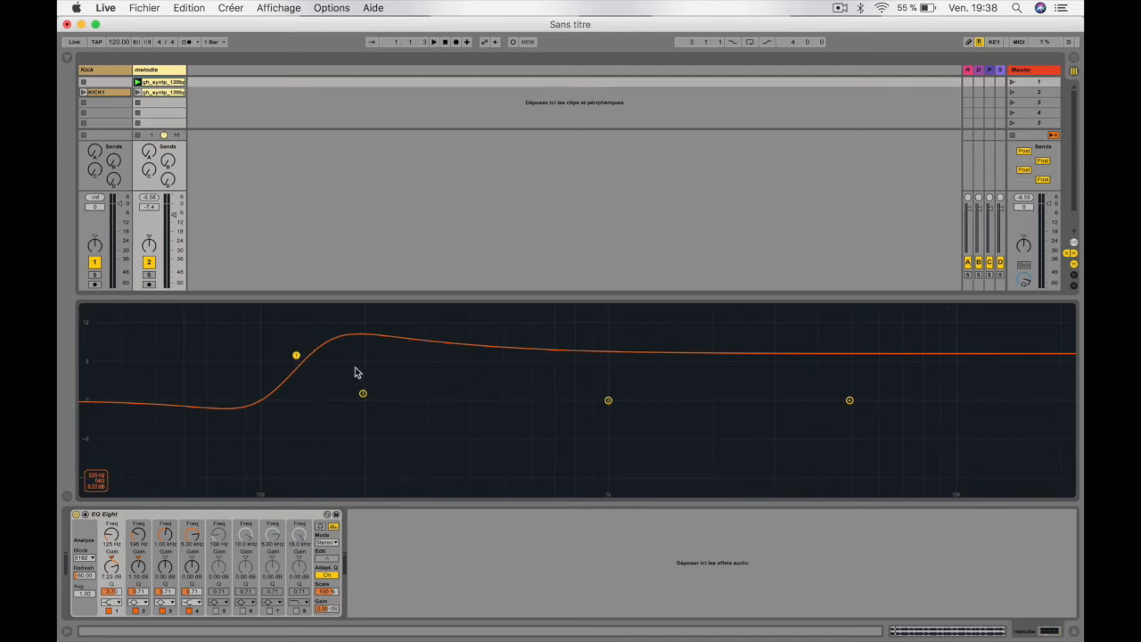
Step: Change EQ band 1 to the gentle low cut and shift its cutoff to about 128 Hz
click(111, 604)
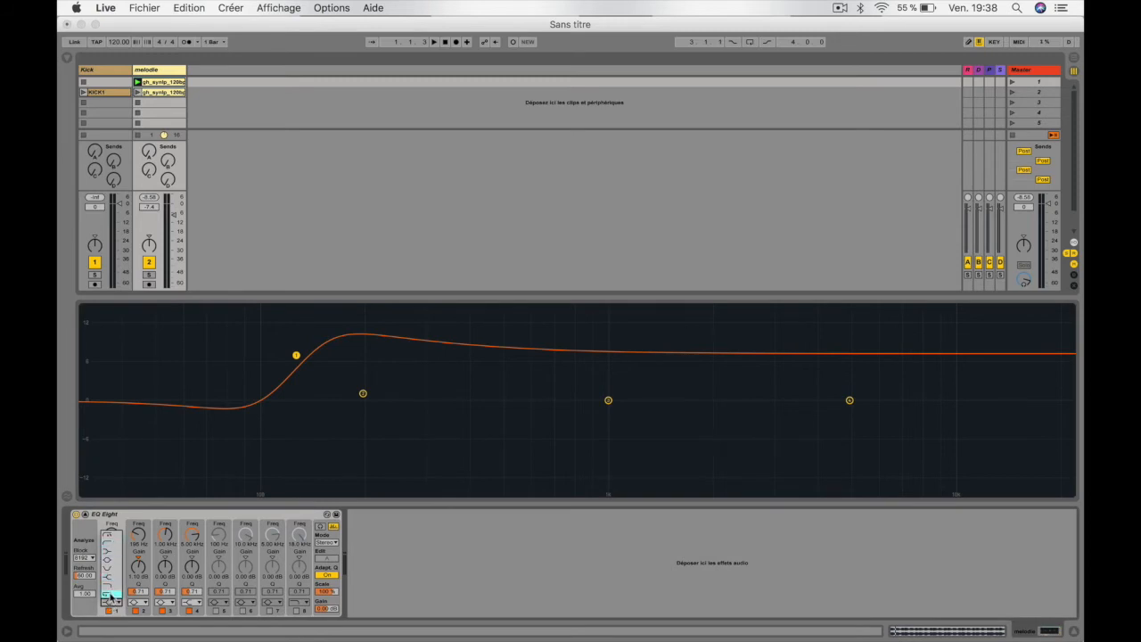
click(109, 542)
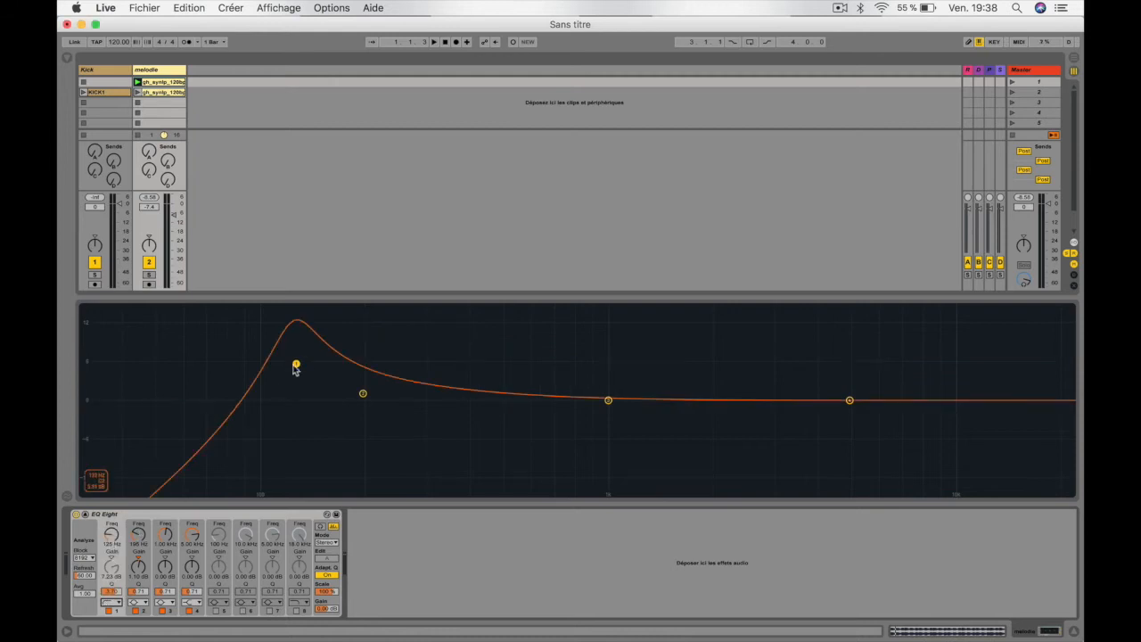
drag(297, 362, 182, 486)
Step: Switch EQ band 1 to the steep low cut and move its cutoff to about 158 Hz
click(112, 601)
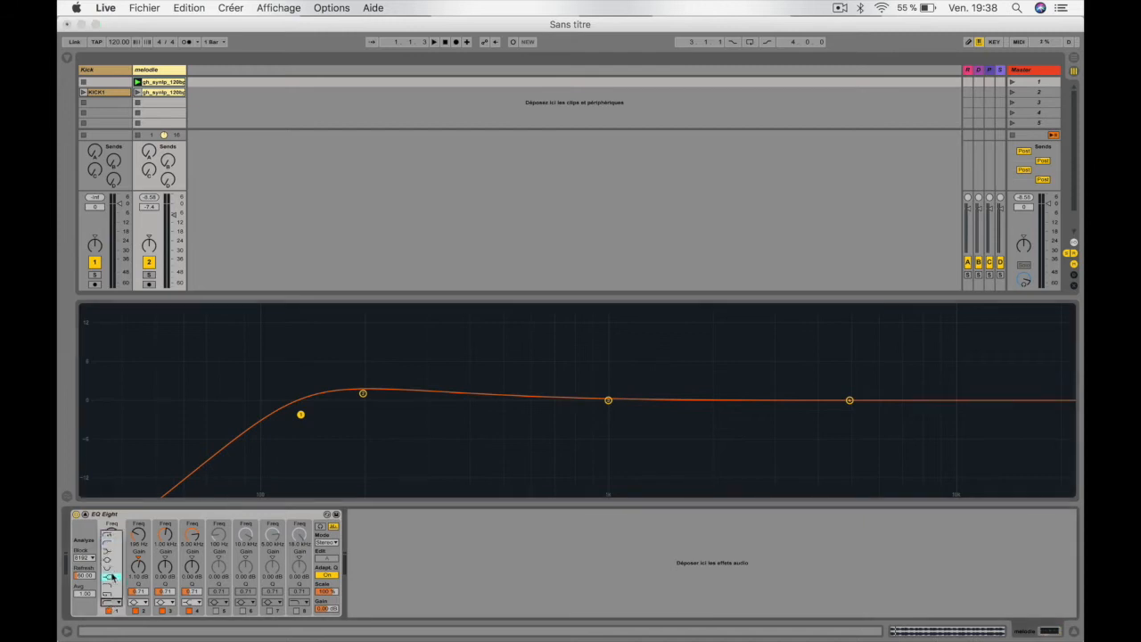
click(112, 535)
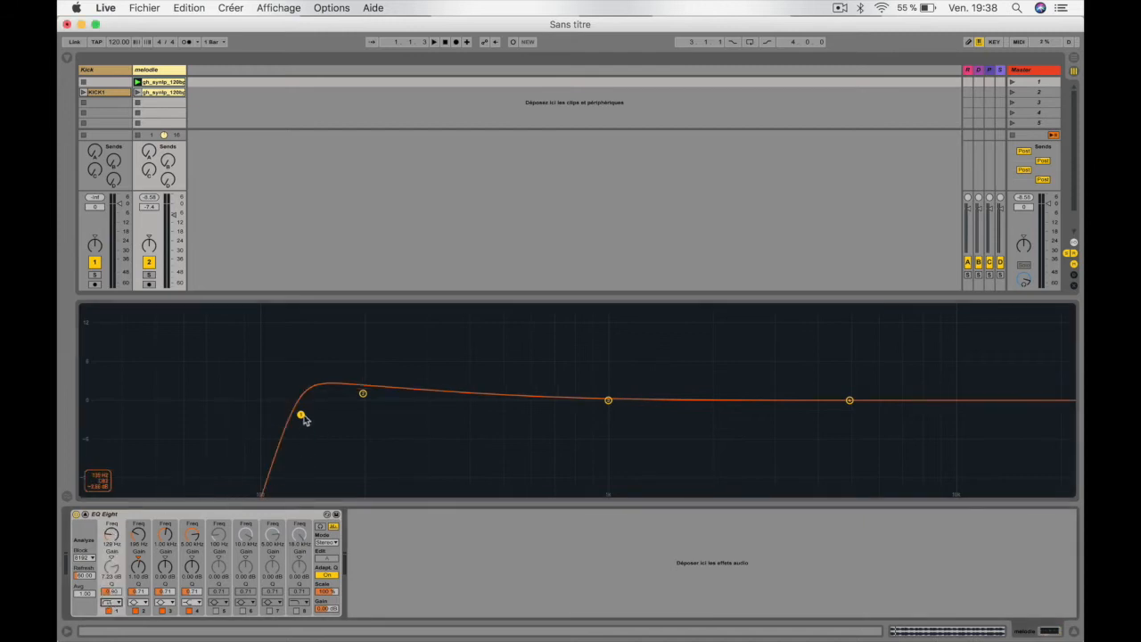
drag(304, 421, 334, 433)
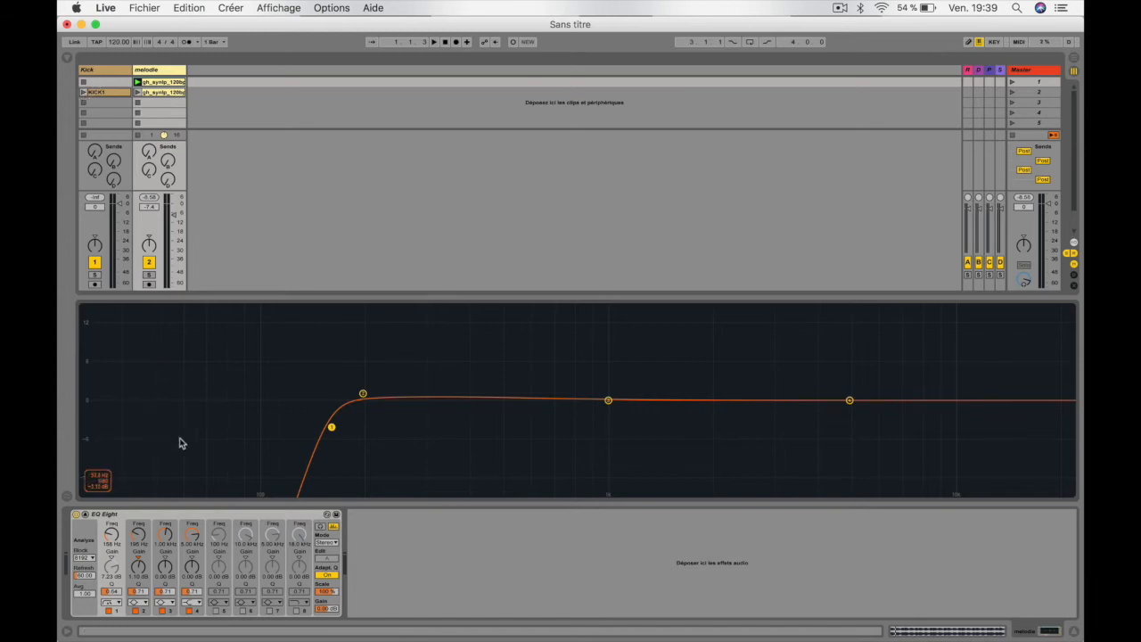
Step: Launch the KICK1 clip alongside the melody, return to the melodie track's EQ, and mute the Kick track
click(85, 90)
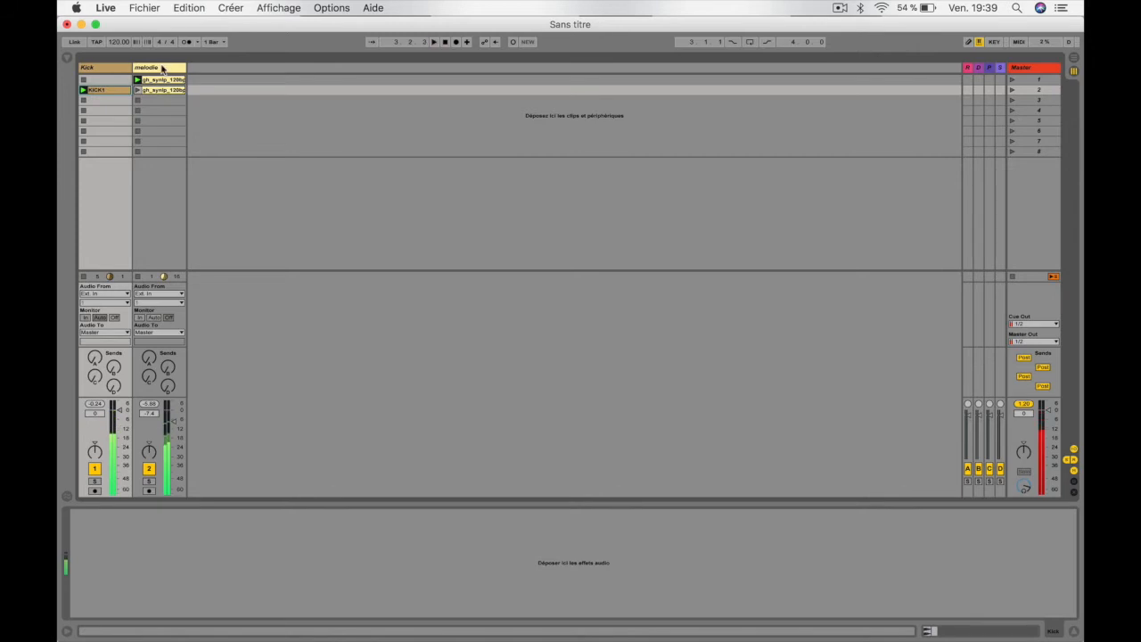
click(153, 67)
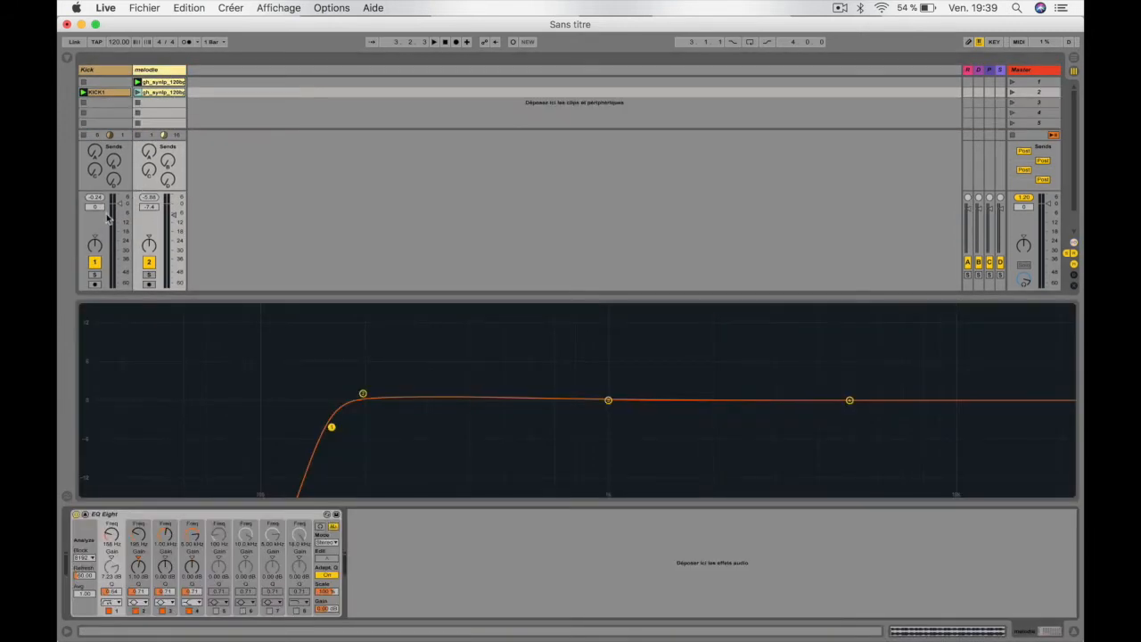
click(95, 263)
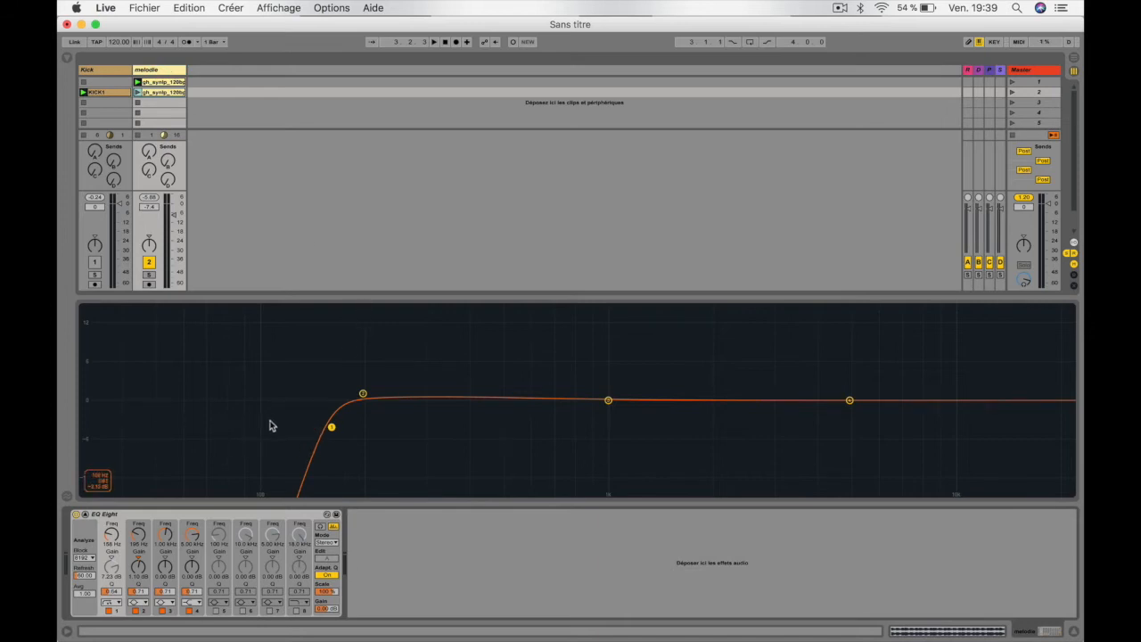
Step: Lower EQ band 1's cutoff to about 145 Hz while listening to the melody alone
key(space)
mouse_move(333, 428)
mouse_down()
mouse_move(303, 431)
mouse_move(319, 425)
mouse_up()
key(space)
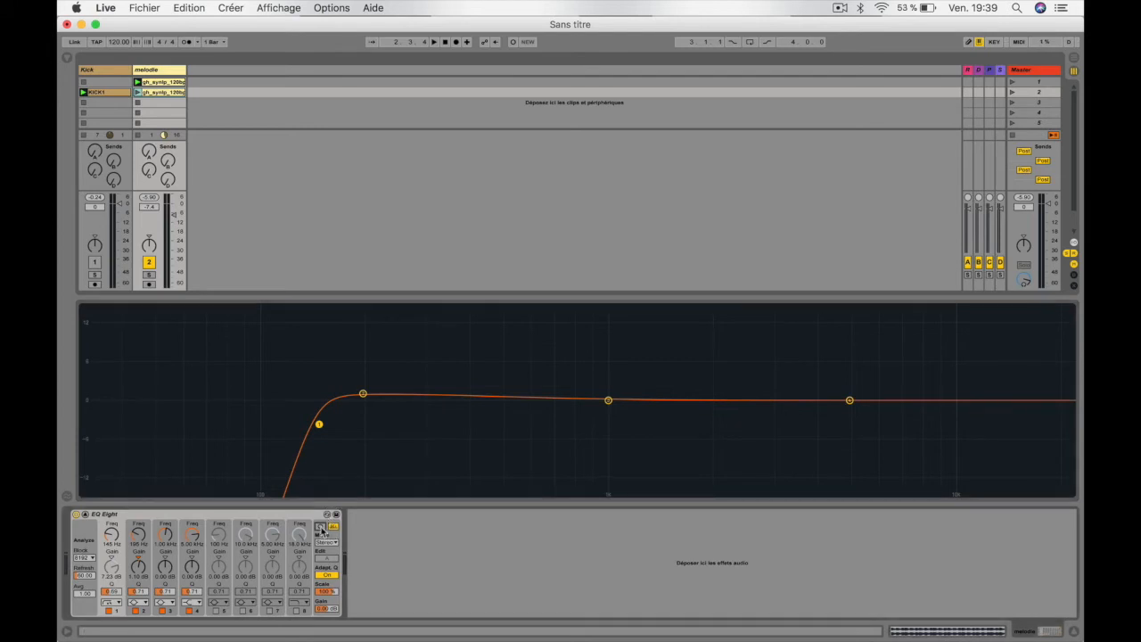
Step: Turn EQ band 2 into a very narrow boost with a Q of 18, at about 732 Hz and 14.8 dB
drag(363, 393, 555, 340)
key(space)
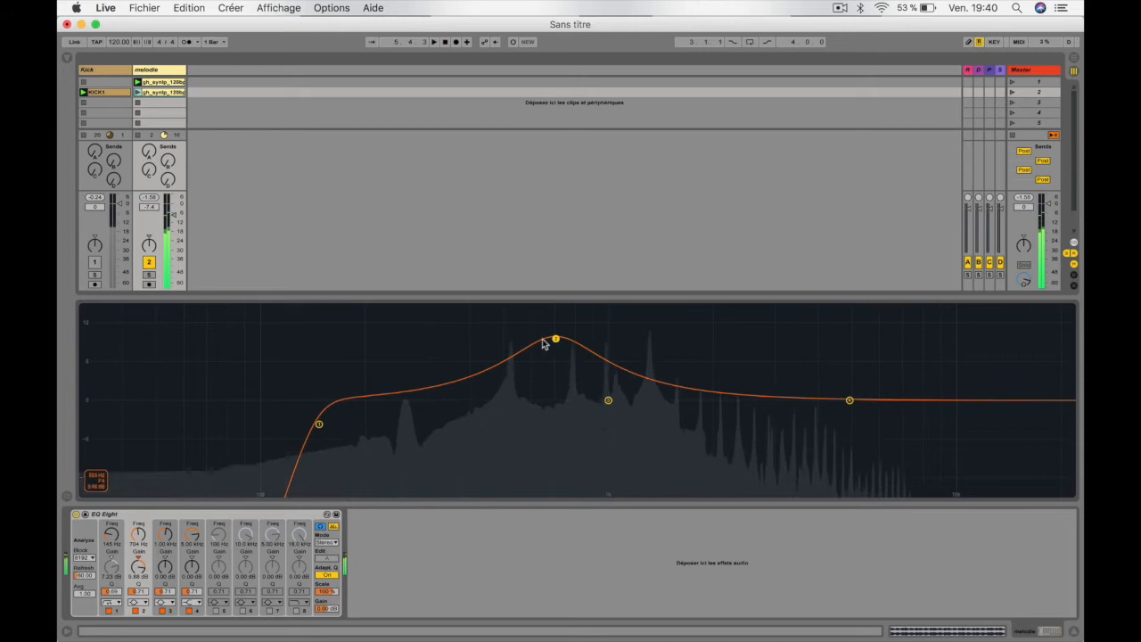
drag(139, 593, 140, 544)
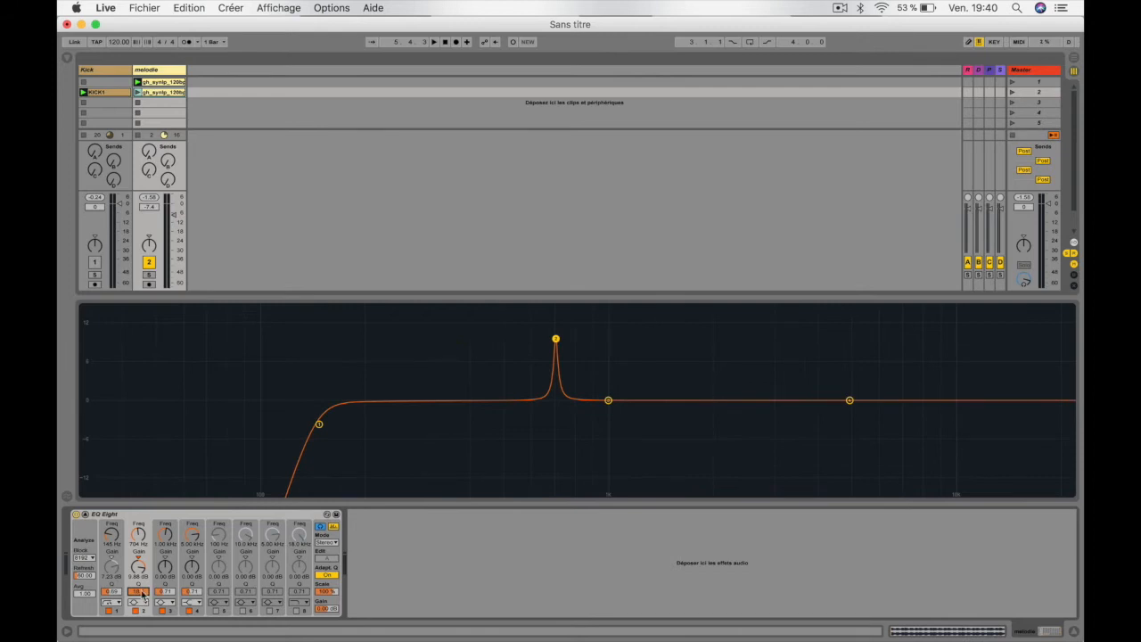
drag(554, 340, 561, 311)
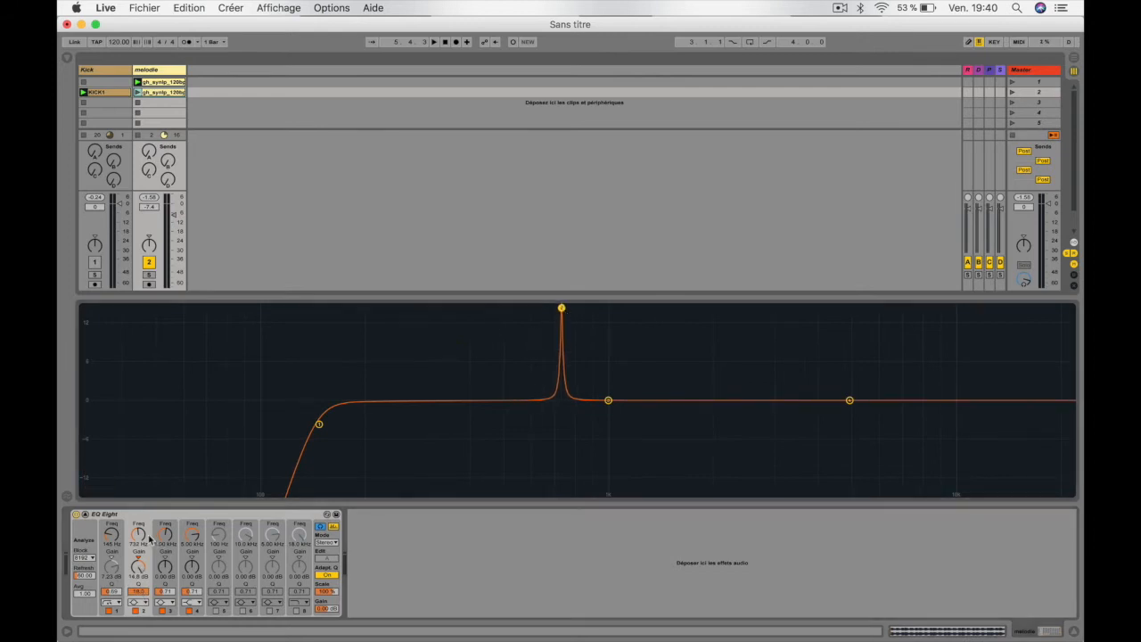
Step: Sweep the narrow band 2 boost through the spectrum during playback to find resonances, and settle it at about 992 Hz
key(space)
drag(138, 535, 138, 525)
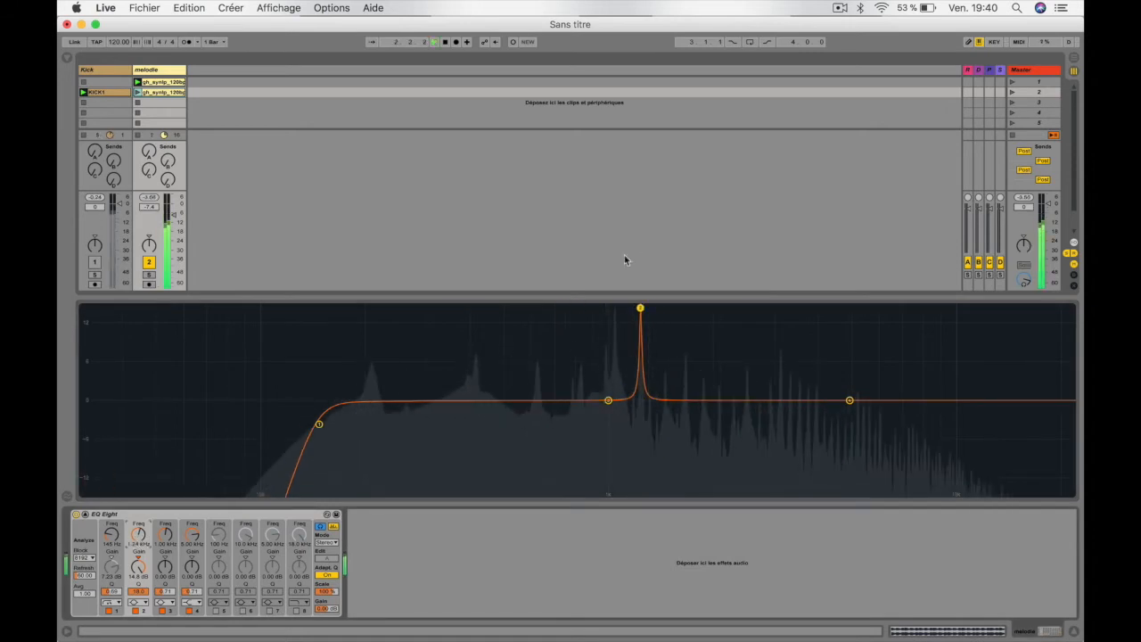
drag(640, 308, 605, 307)
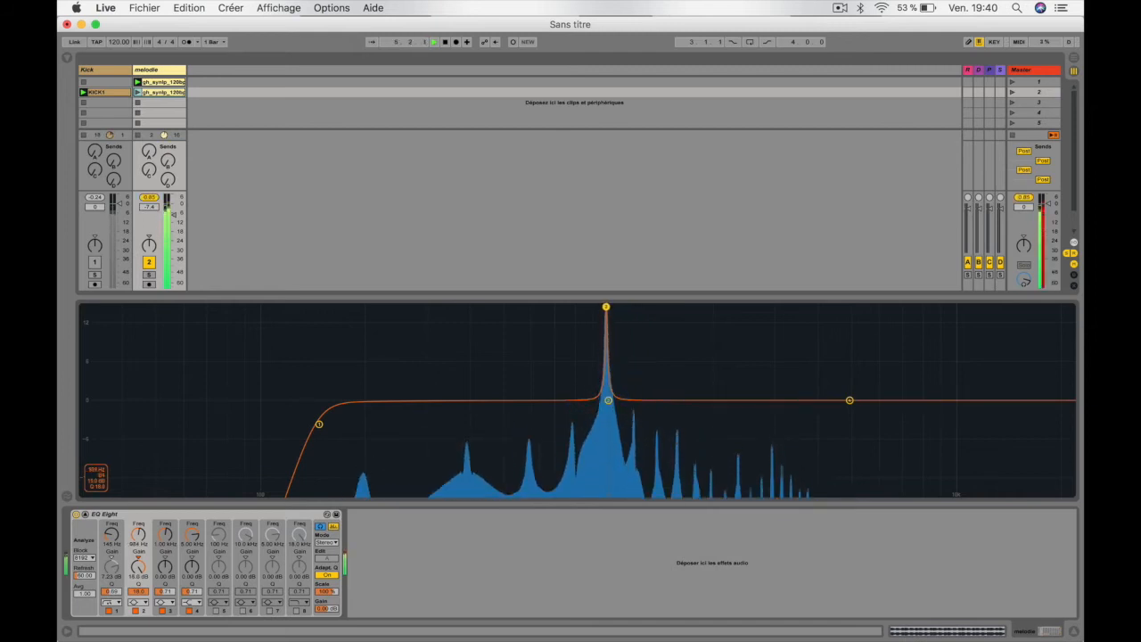
drag(605, 307, 605, 307)
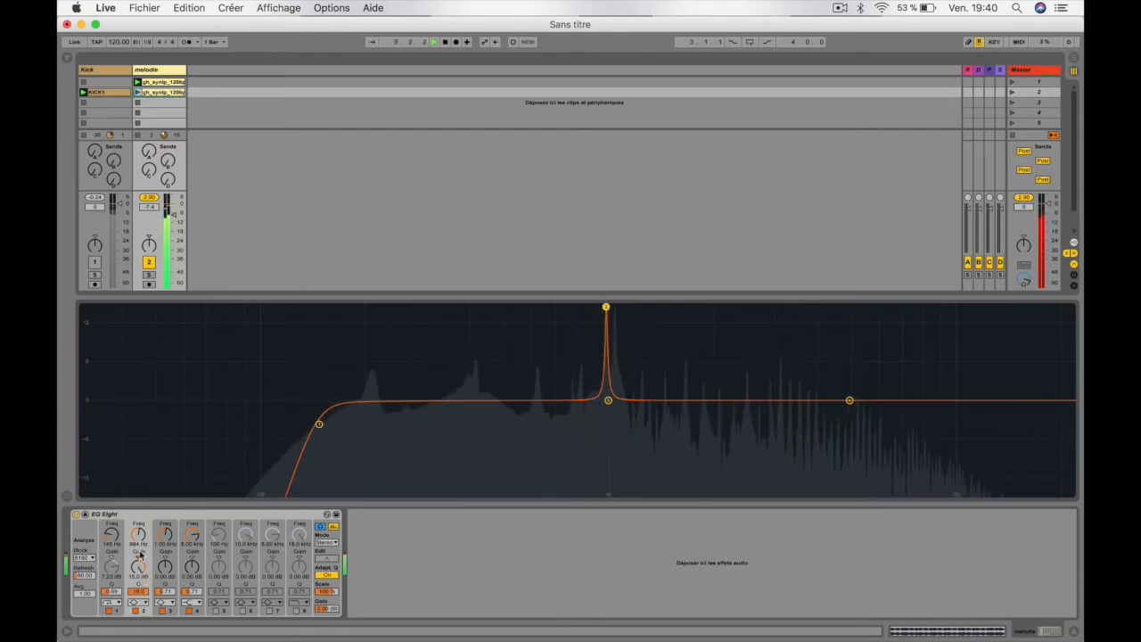
mouse_move(141, 531)
mouse_down()
mouse_move(141, 546)
mouse_move(141, 519)
mouse_up()
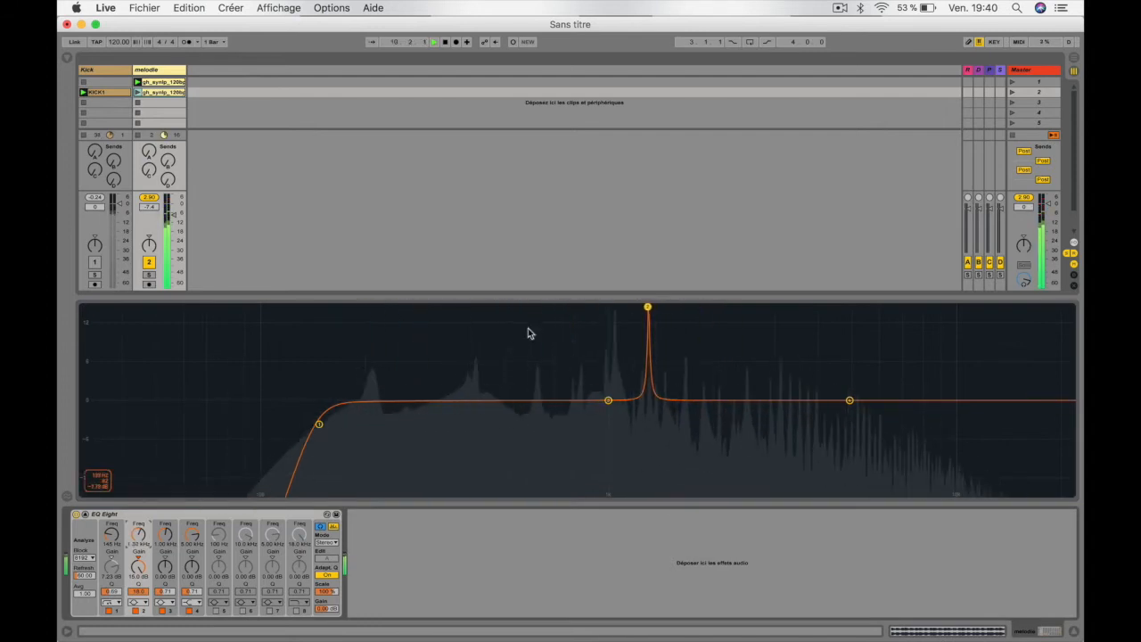
drag(640, 310, 606, 306)
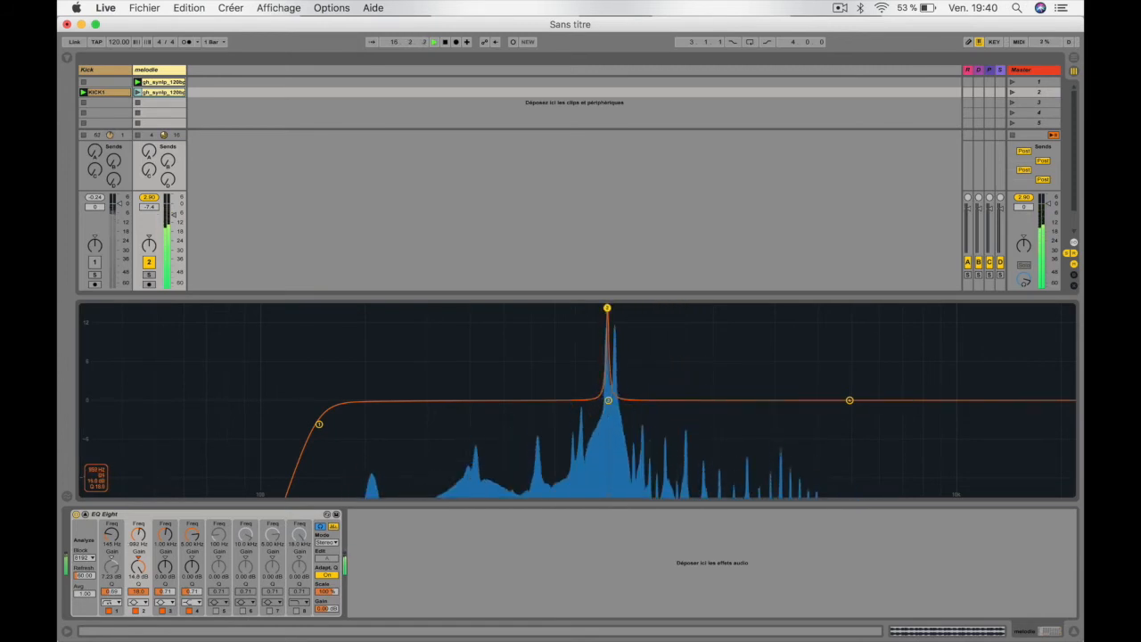
key(space)
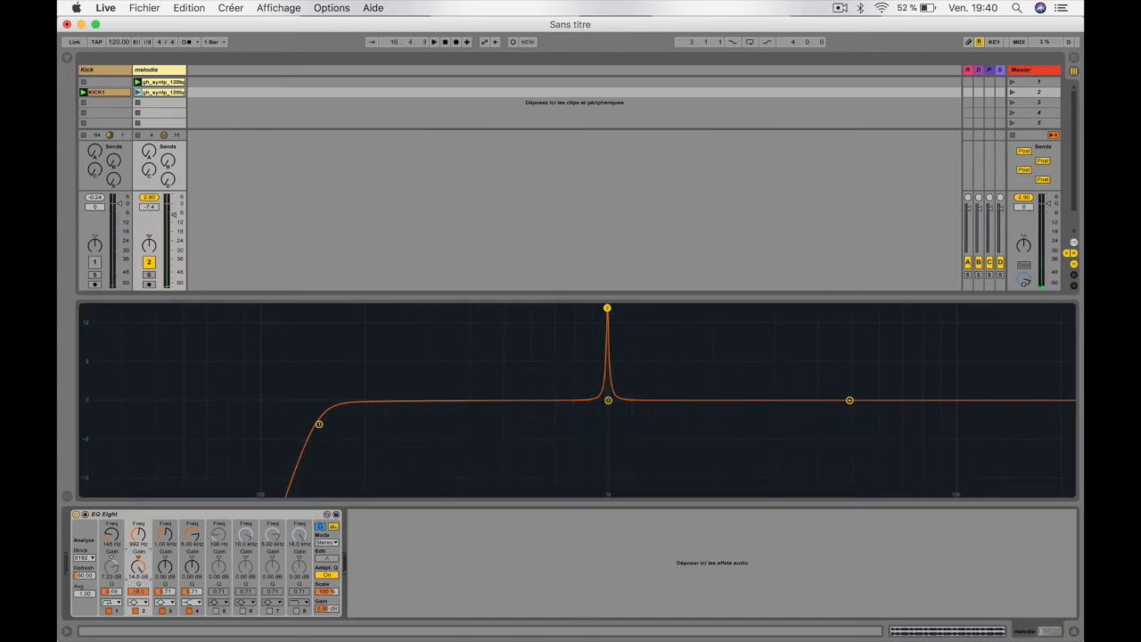
Step: Cut EQ band 2 by about 8.6 dB at 992 Hz, and raise band 4 to about 2.1 dB at 2.28 kHz
drag(608, 350, 607, 453)
key(space)
key(space)
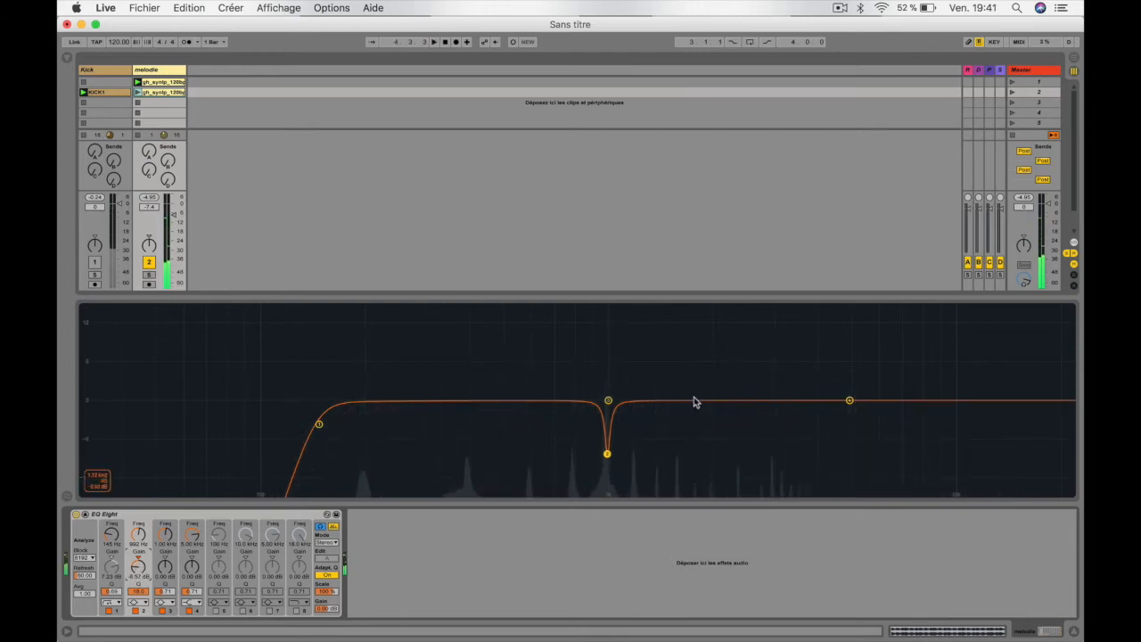
drag(852, 399, 732, 387)
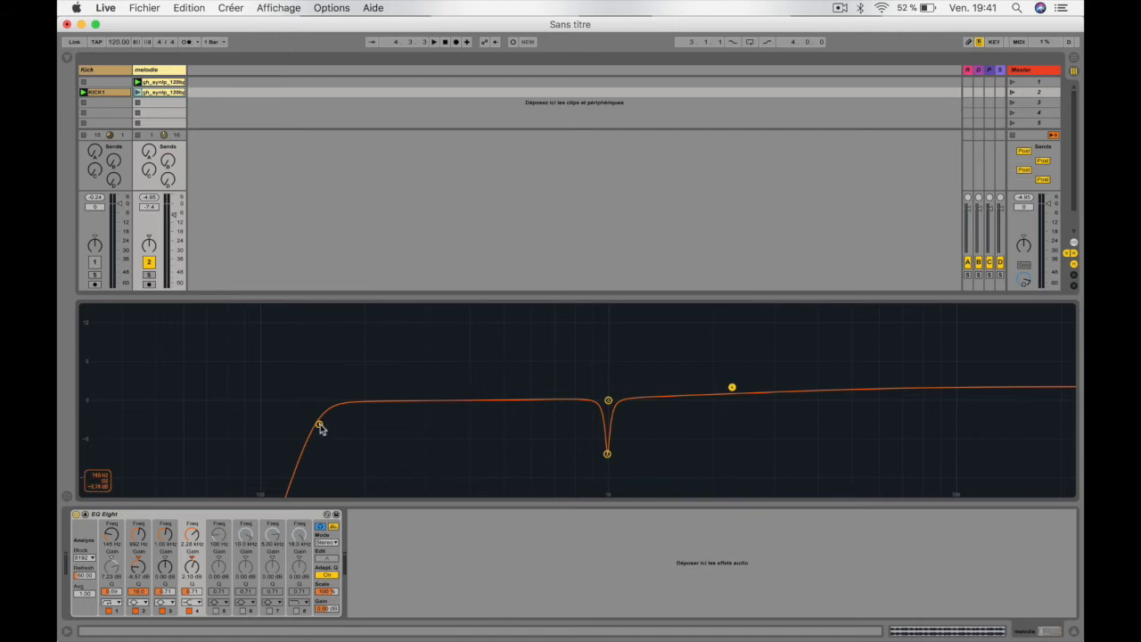
Step: Enable EQ band 5 as a steep high cut with its cutoff at about 10 kHz
click(216, 612)
click(220, 604)
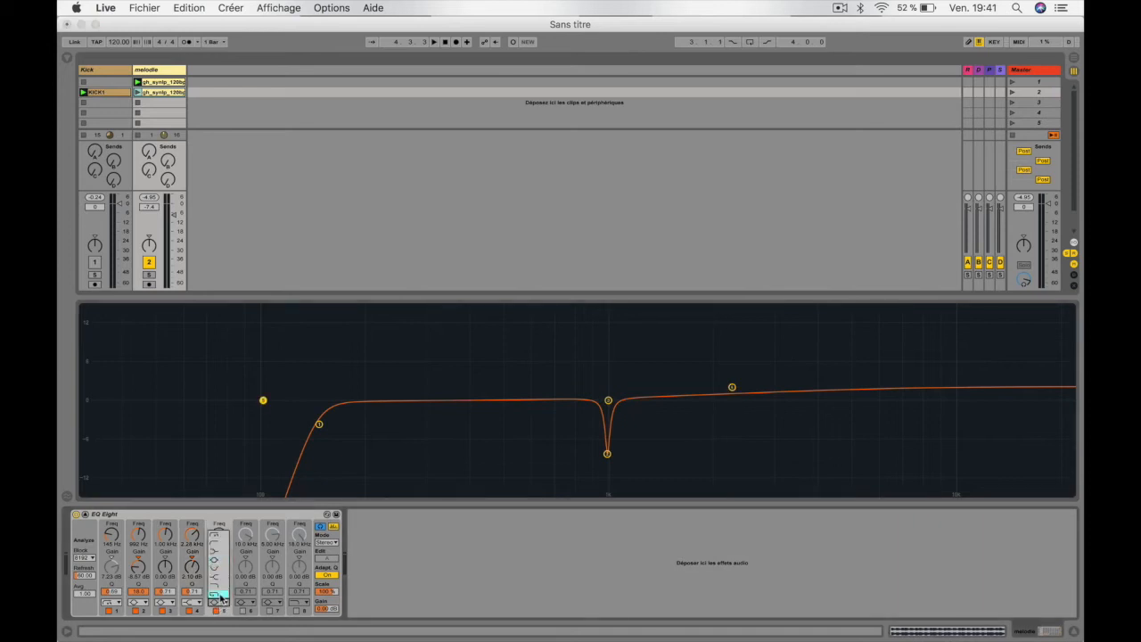
click(222, 597)
drag(222, 539, 222, 478)
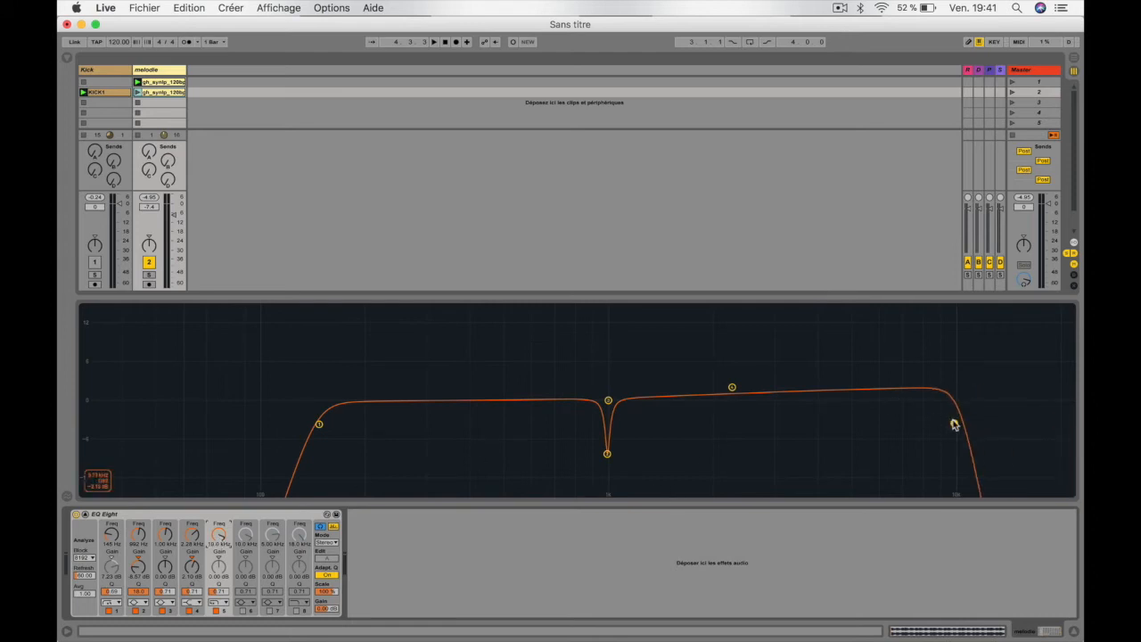
Step: Draw a rising automation ramp for band 5's frequency across the melody clip and play it back on the EQ
right_click(215, 536)
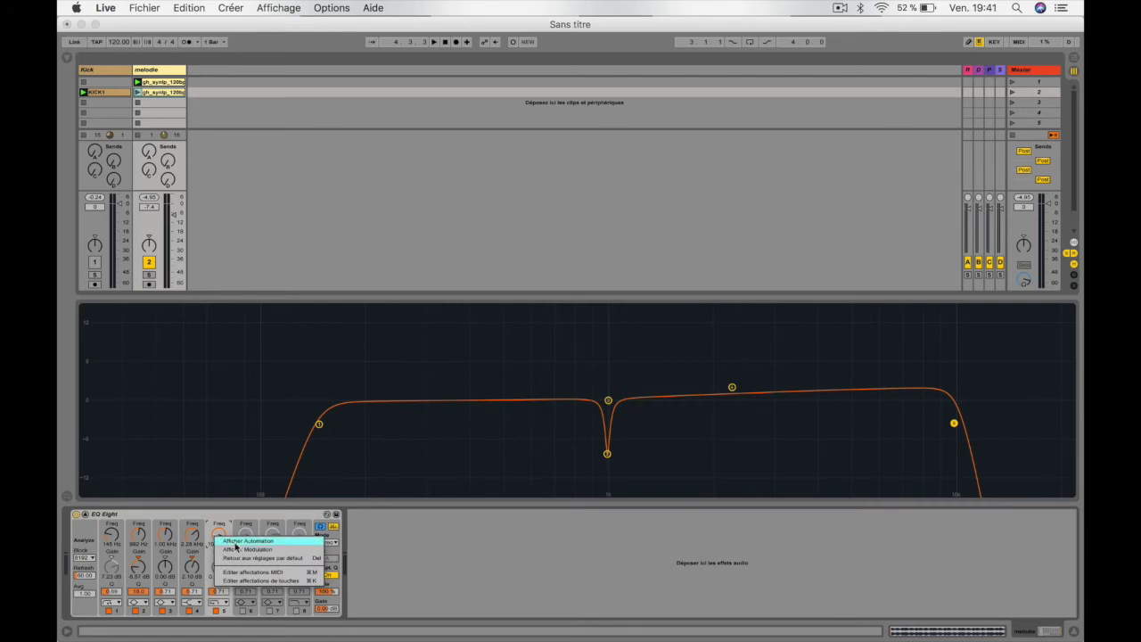
click(235, 542)
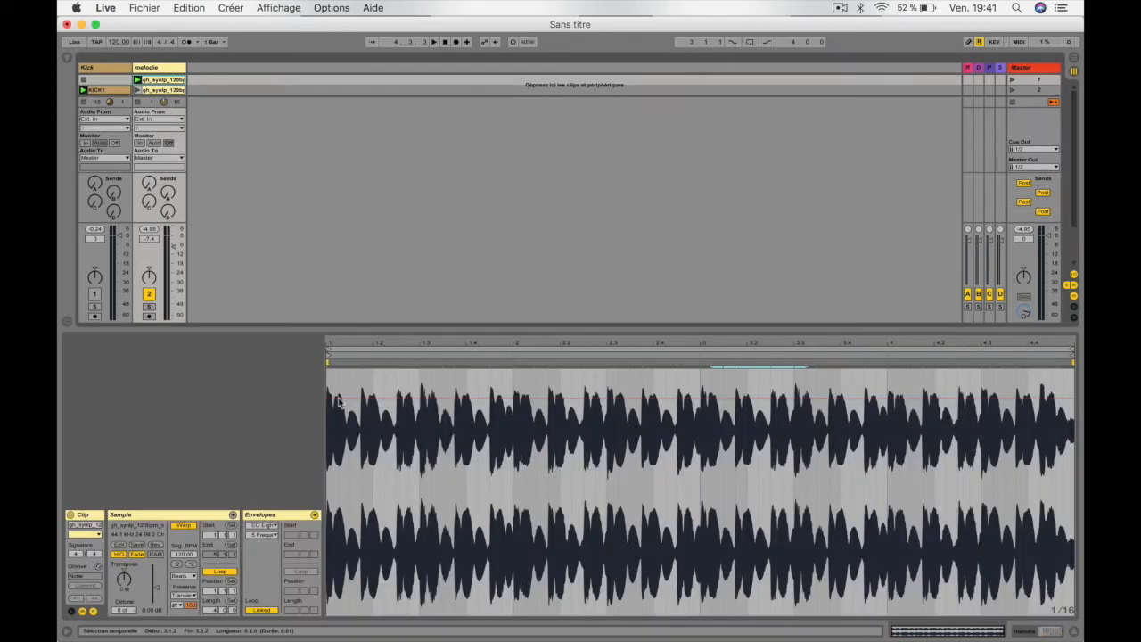
drag(328, 401, 346, 615)
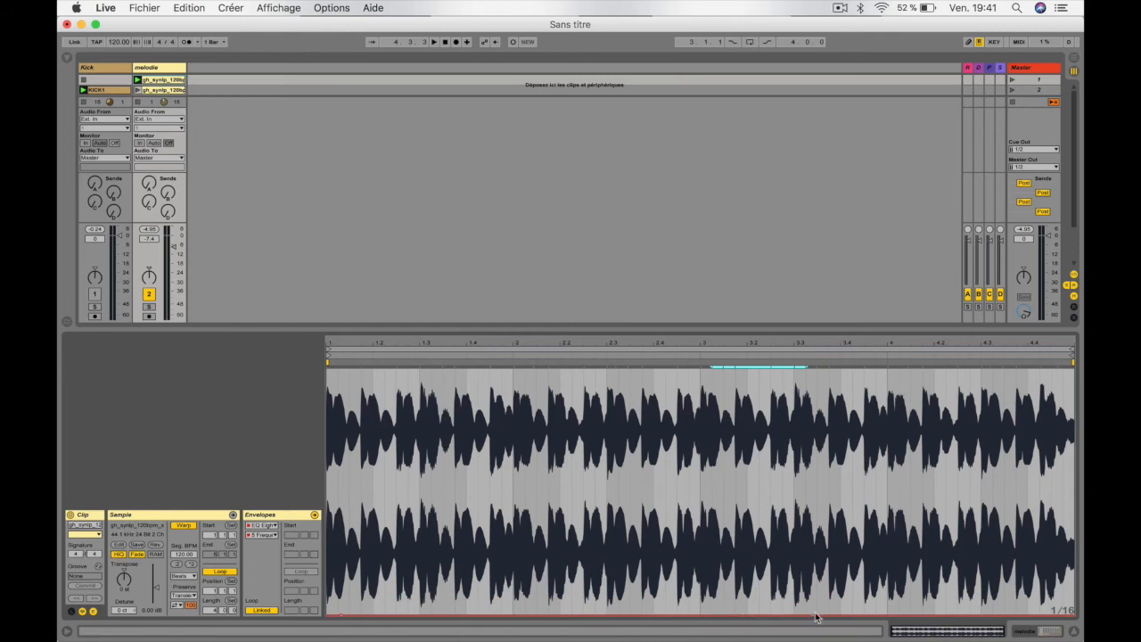
drag(1048, 617, 1060, 370)
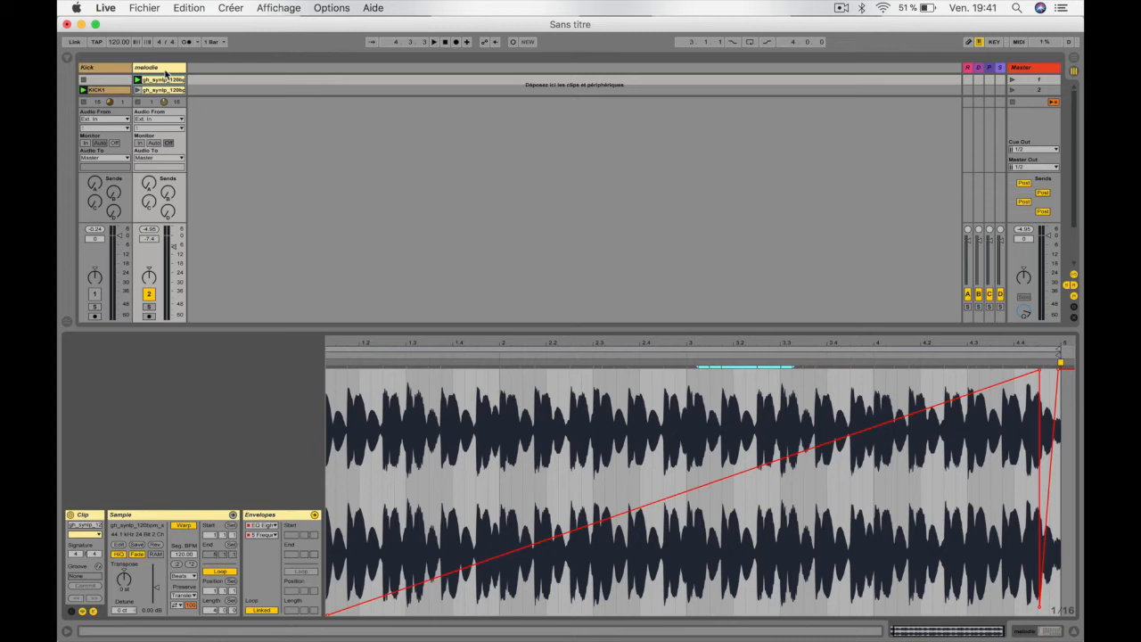
double_click(166, 70)
key(space)
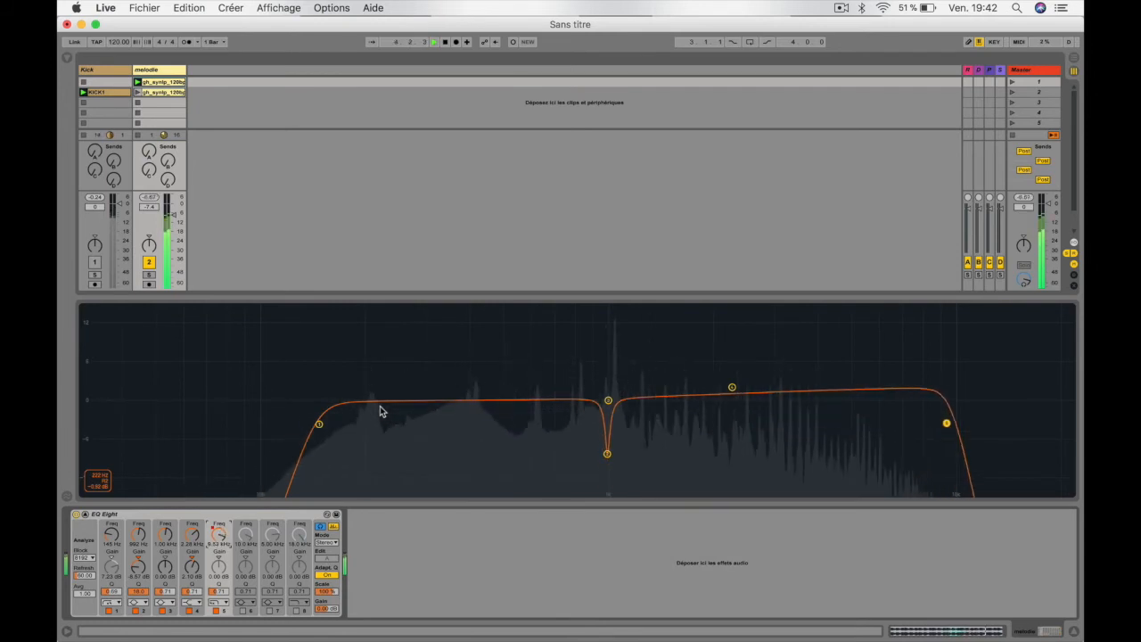
key(space)
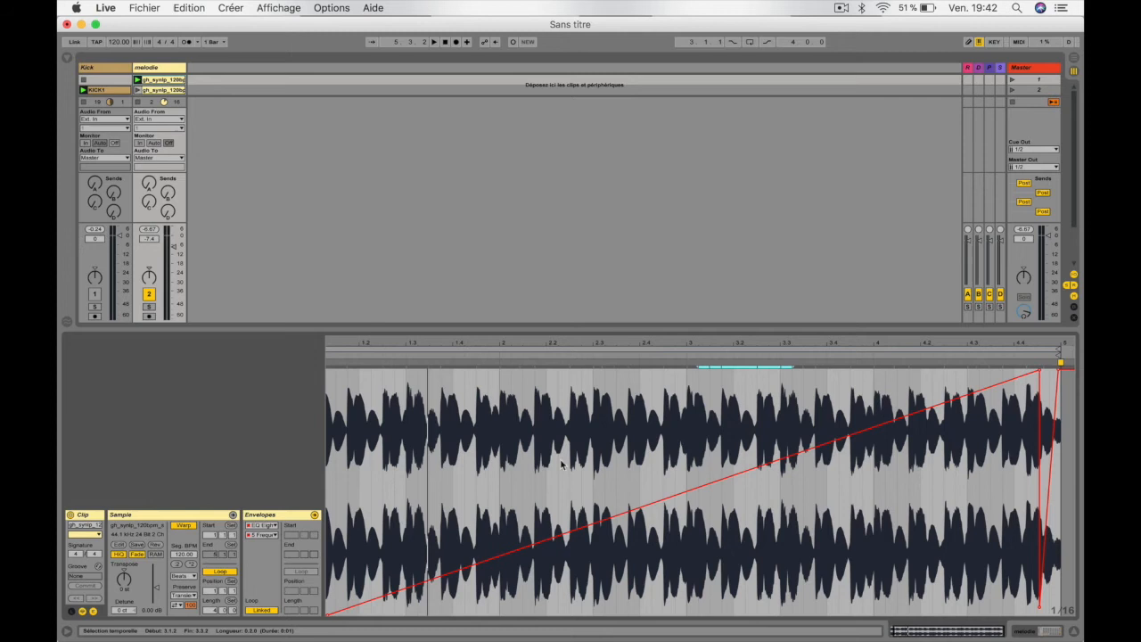
Step: Remove the ramp from band 5's frequency envelope in the clip and play the melody without it
click(1041, 375)
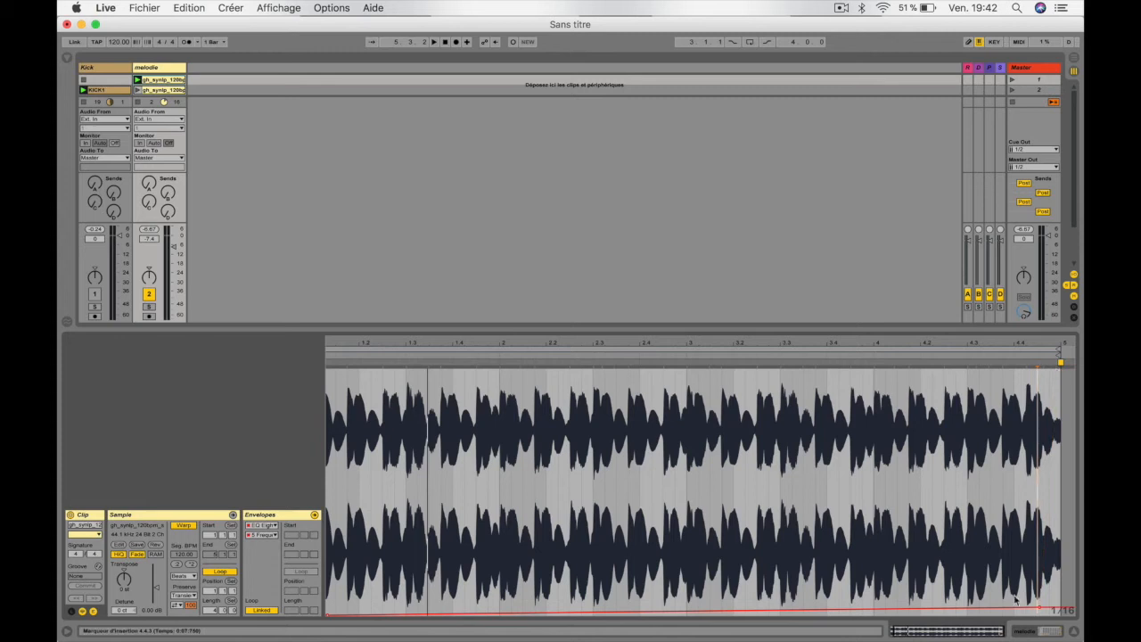
click(1039, 608)
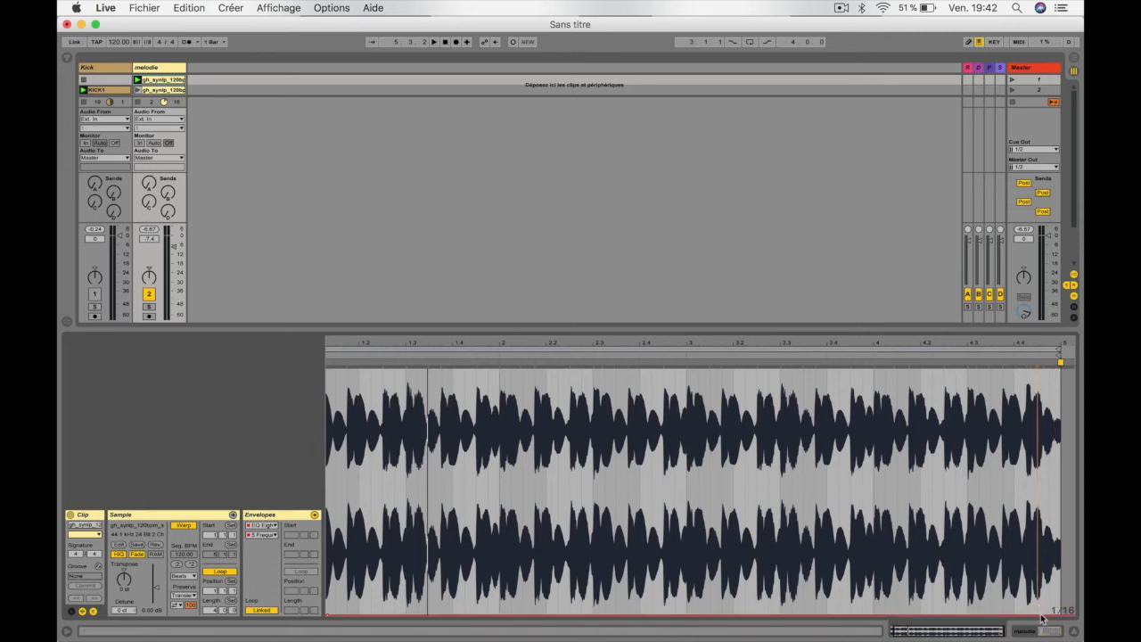
click(328, 617)
key(space)
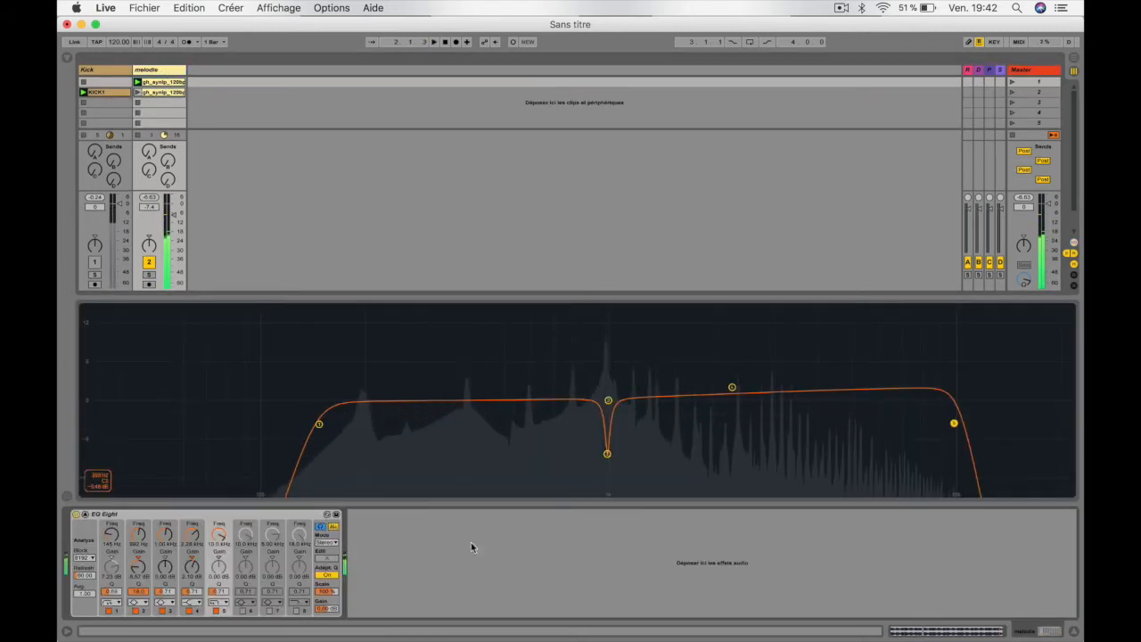
key(space)
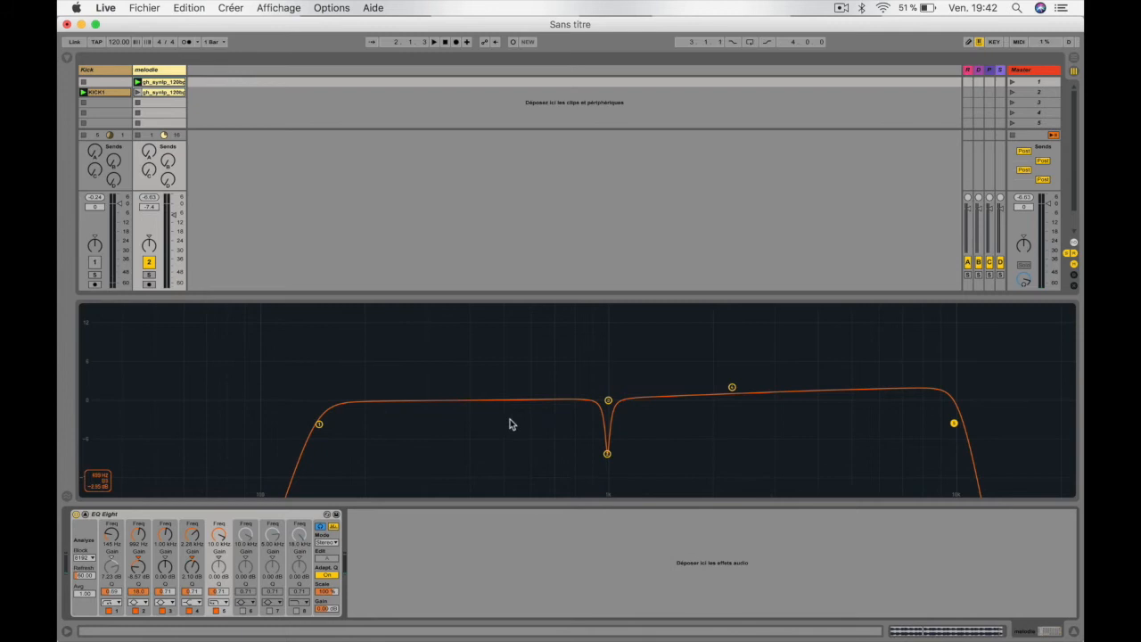
Step: Reduce EQ band 4 to about 1.1 dB at 2.20 kHz while auditioning the melody
key(space)
mouse_move(731, 386)
mouse_down()
mouse_move(725, 361)
mouse_move(727, 394)
mouse_up()
key(space)
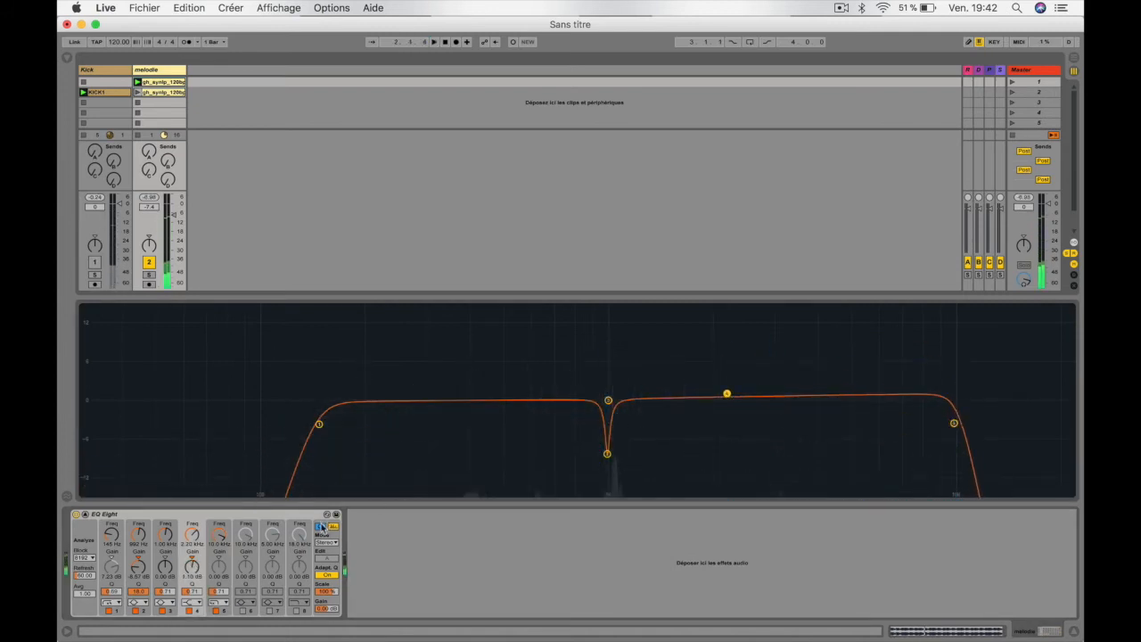
Step: Lower band 5's high-cut frequency to about 6.69 kHz during playback and select the melodie track
key(space)
mouse_move(954, 426)
mouse_down()
mouse_move(877, 400)
mouse_move(756, 398)
mouse_move(704, 445)
mouse_move(744, 455)
mouse_move(634, 455)
mouse_move(510, 417)
mouse_move(511, 401)
mouse_move(608, 358)
mouse_move(617, 334)
mouse_move(668, 387)
mouse_move(735, 425)
mouse_move(895, 429)
mouse_up()
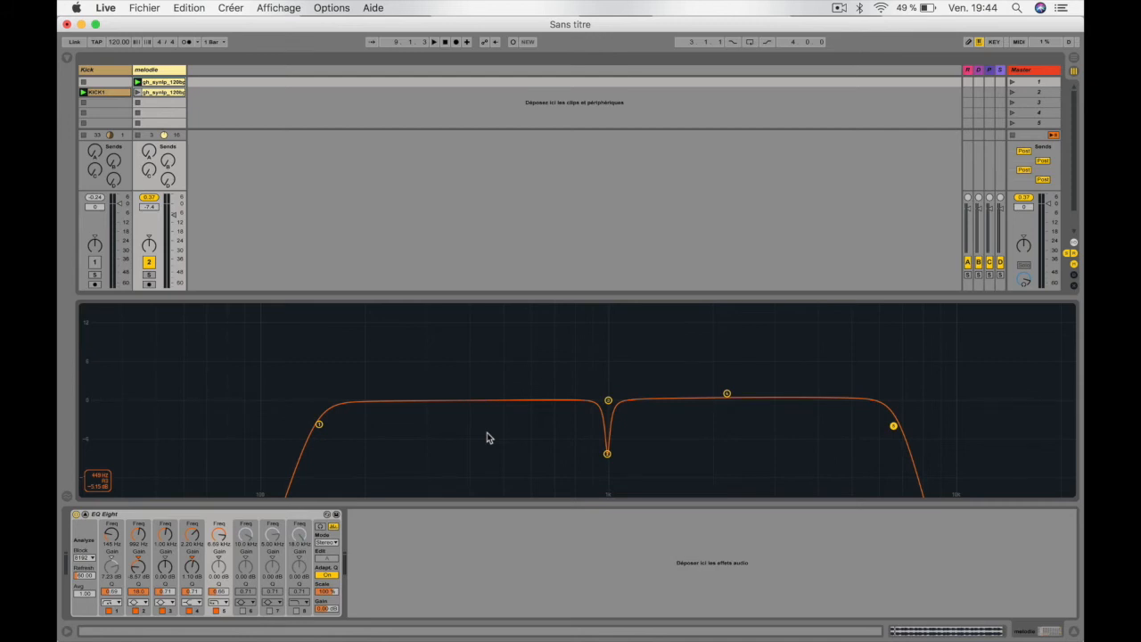
click(159, 72)
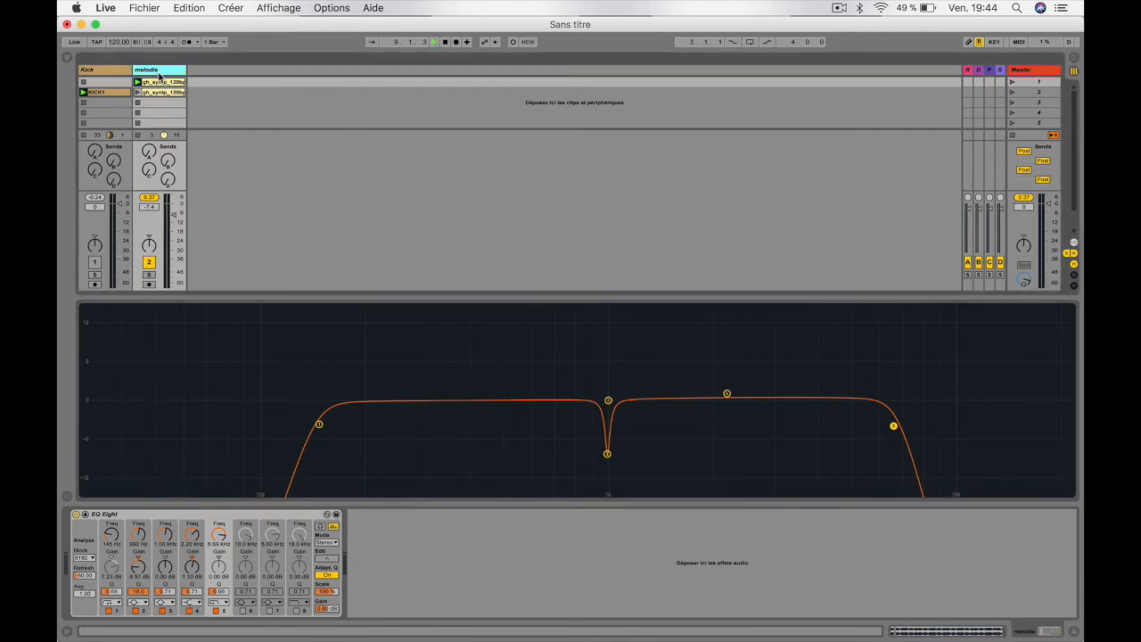
Step: Stop playback and load the Kick EQ 1 preset from EQ Eight's Drums presets onto the Kick track
key(space)
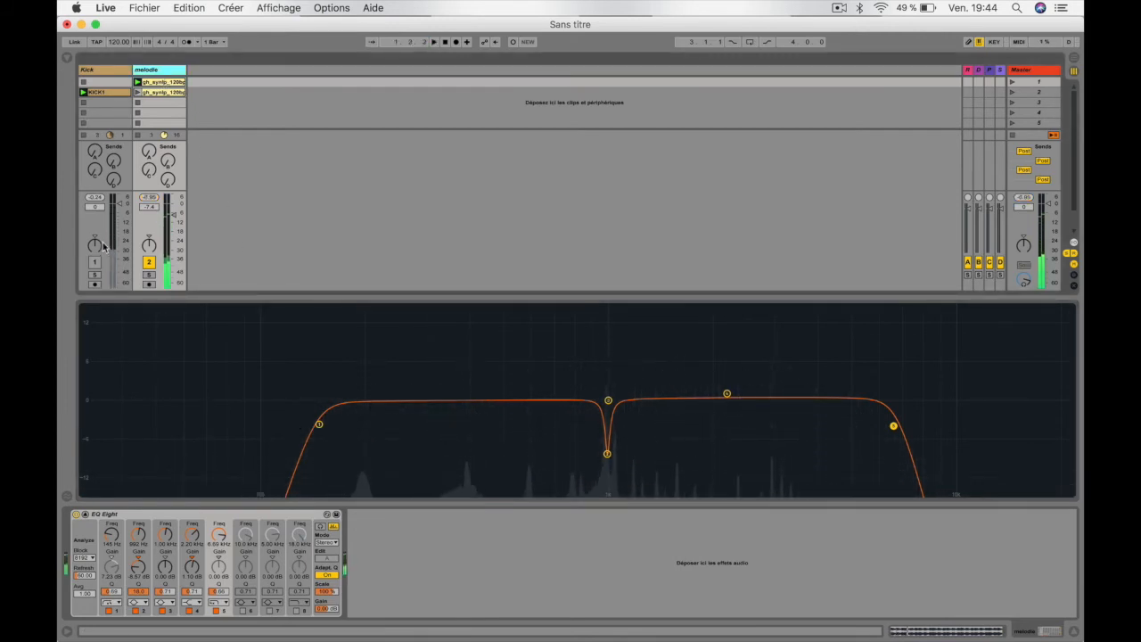
click(105, 70)
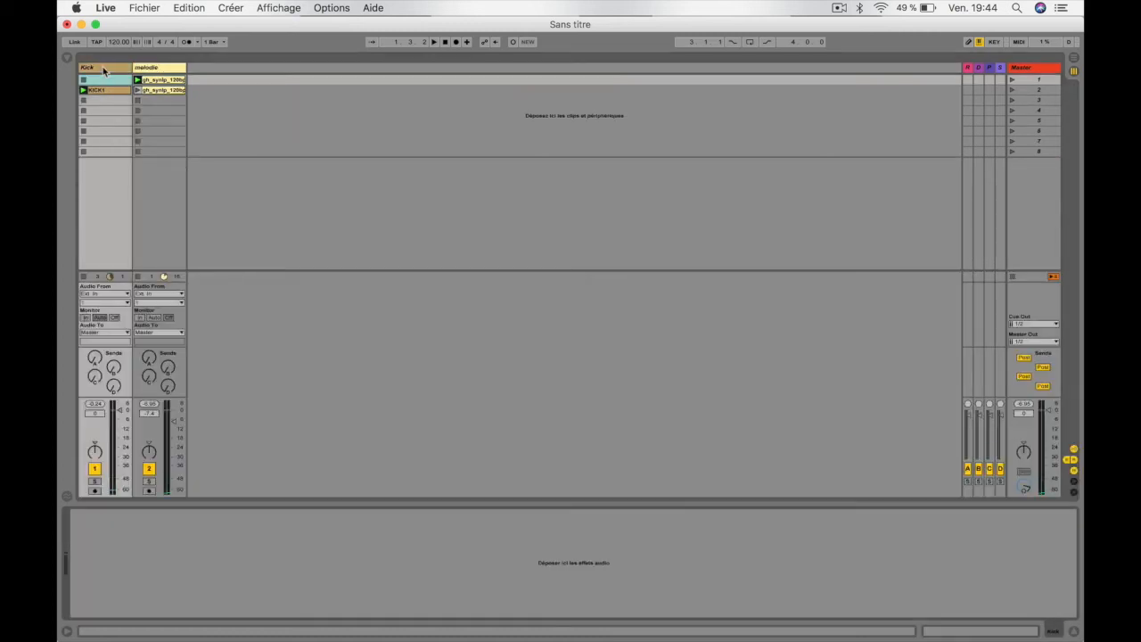
click(67, 60)
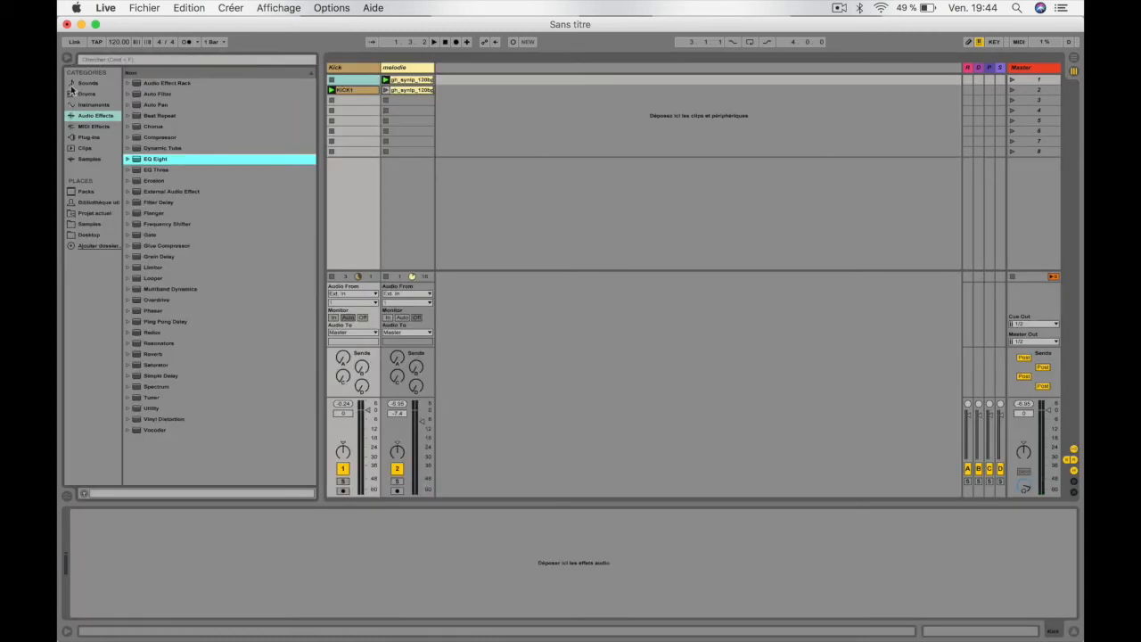
click(127, 160)
click(126, 160)
click(126, 159)
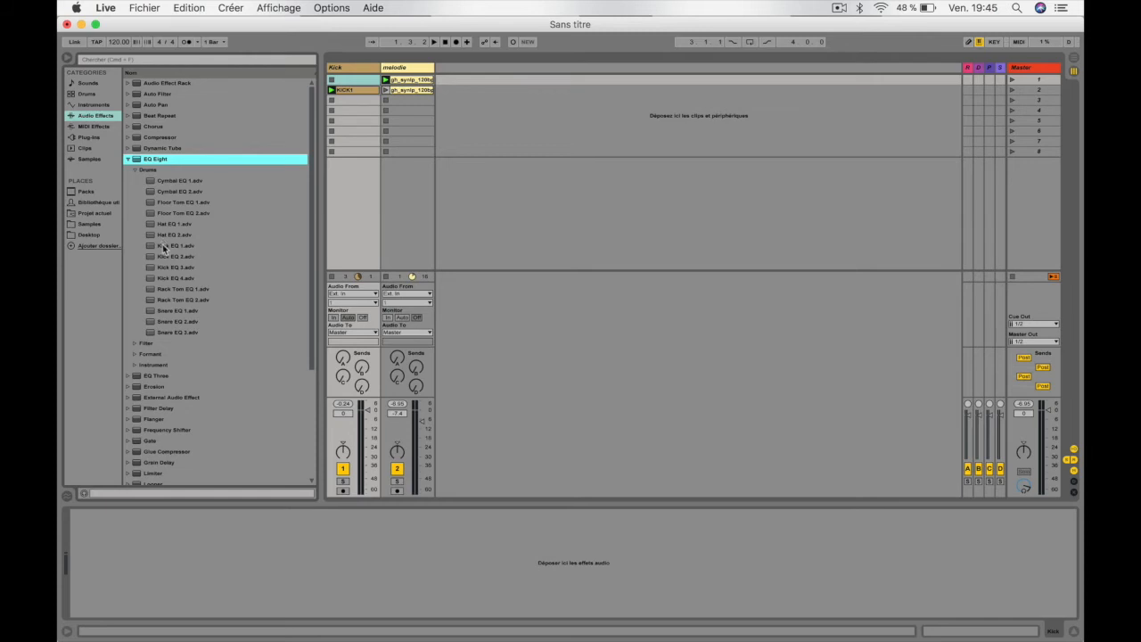
drag(165, 250, 349, 187)
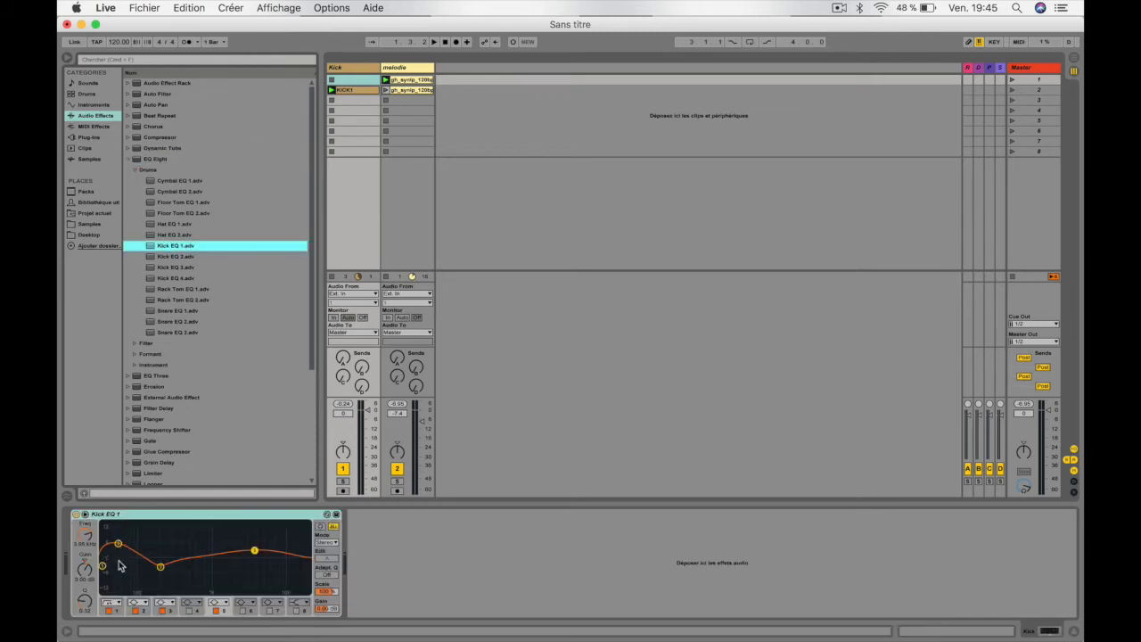
Step: Show the Kick EQ 1 curve in the enlarged display and compare it with the melodie track's EQ
double_click(245, 532)
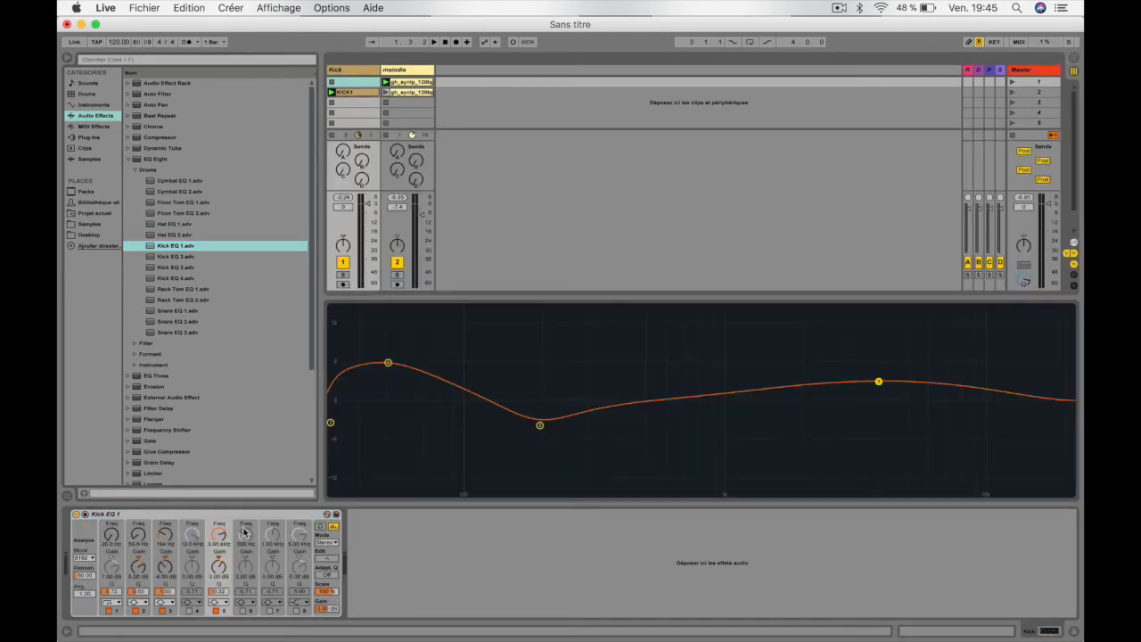
double_click(558, 360)
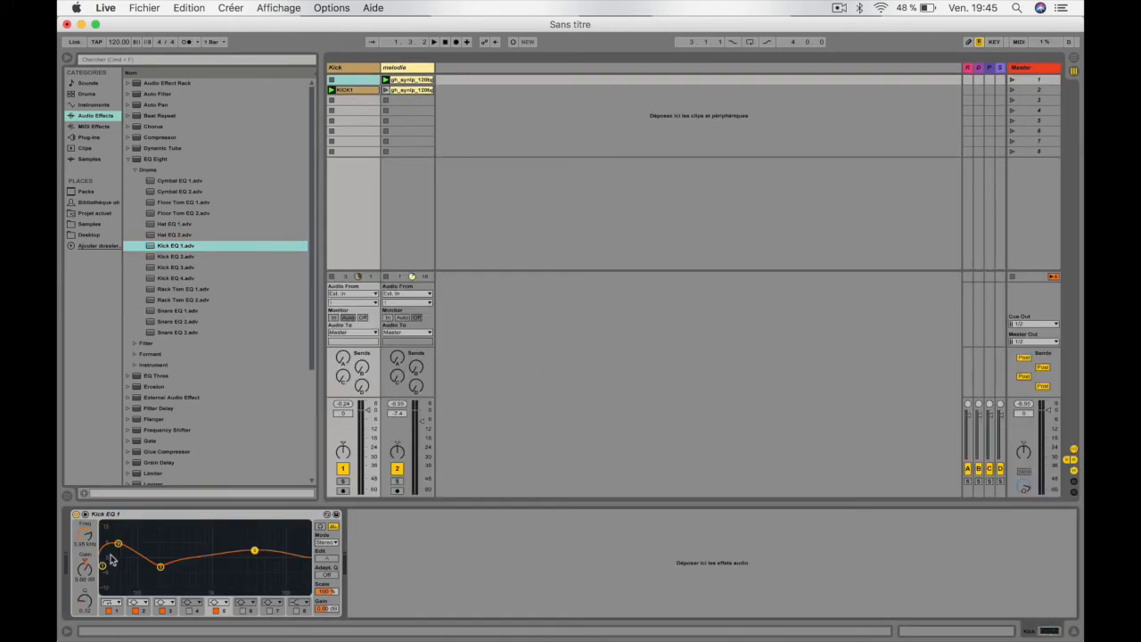
double_click(216, 558)
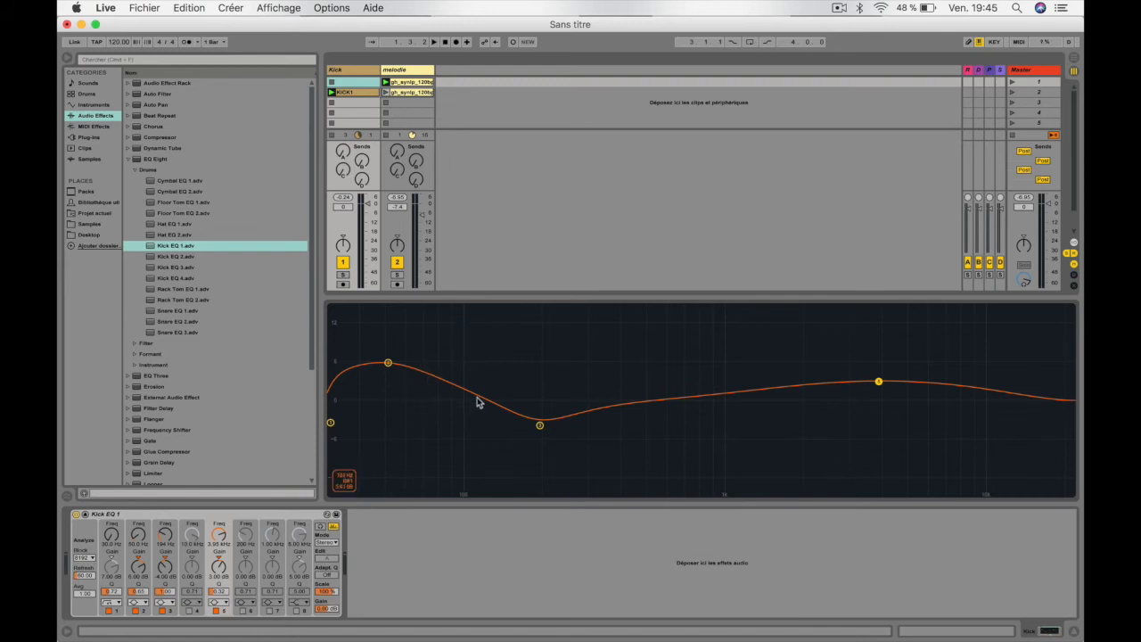
click(404, 70)
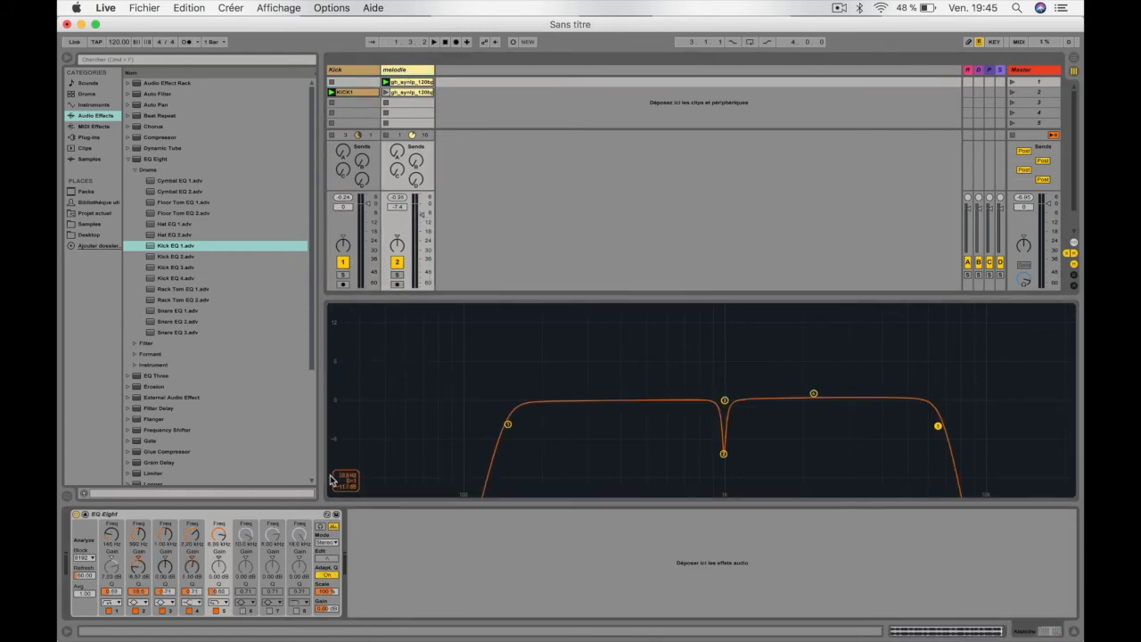
Step: Play the set with the Kick track selected and lower the Kick track's volume to -4.9 dB
click(363, 74)
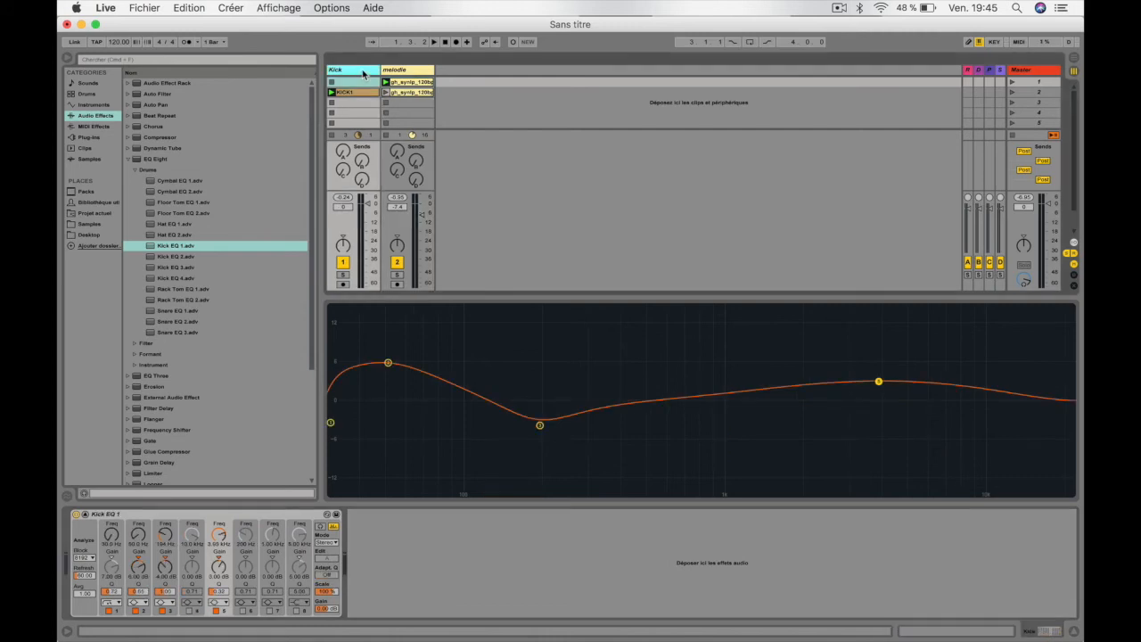
key(space)
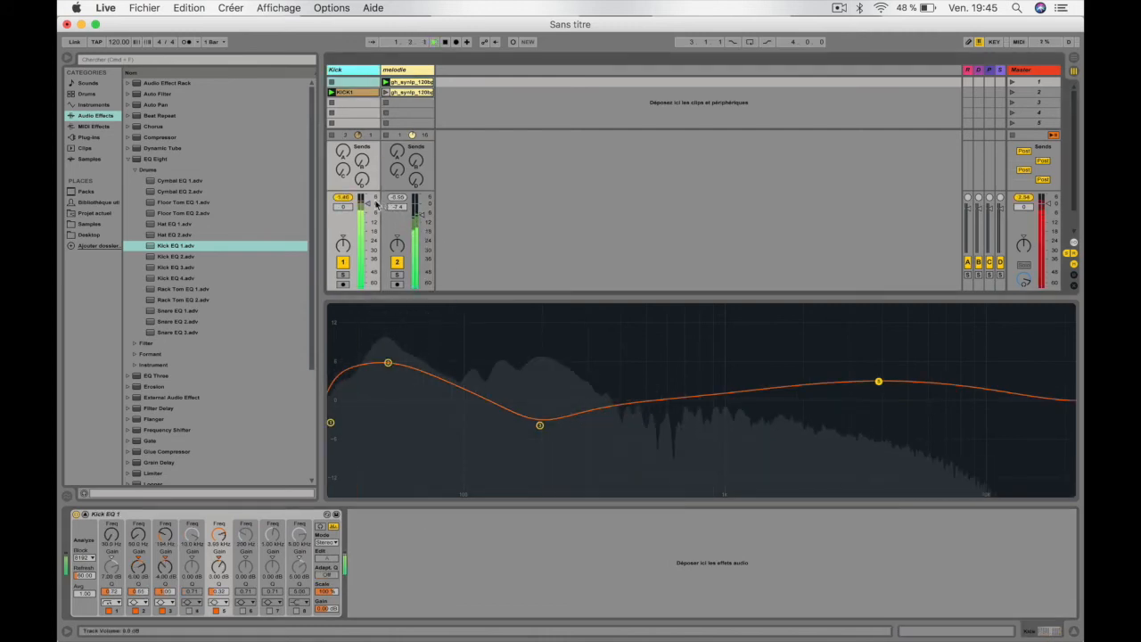
drag(370, 205, 367, 209)
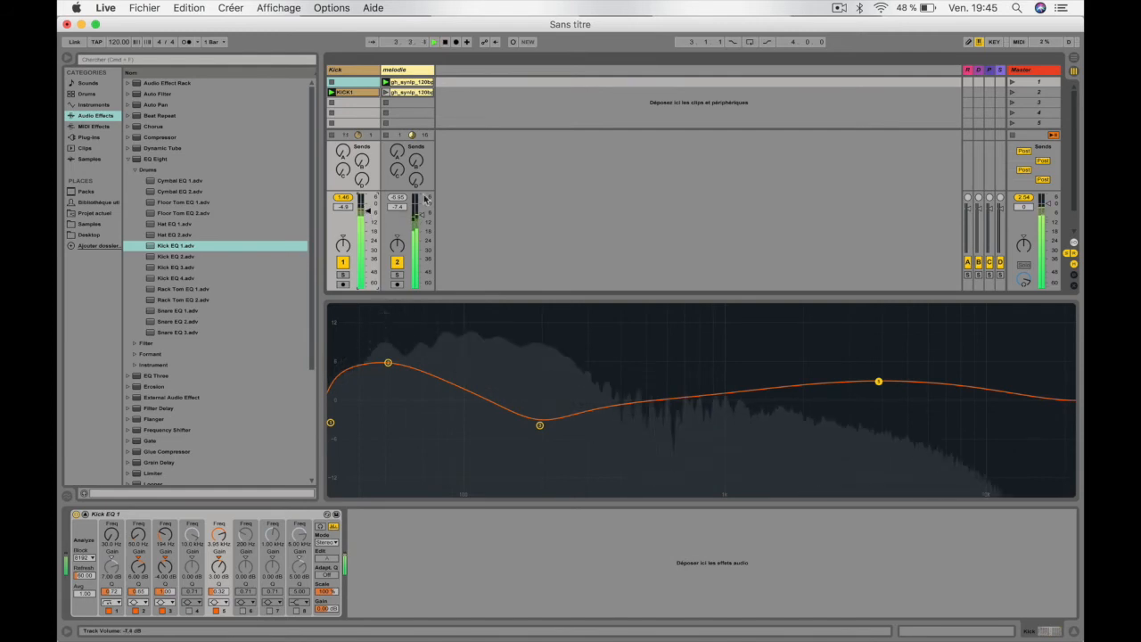
Step: Set the melodie EQ's band 5 to the gentler high-cut type at about 1.9 kHz, and reset the Kick track's peak level
click(417, 81)
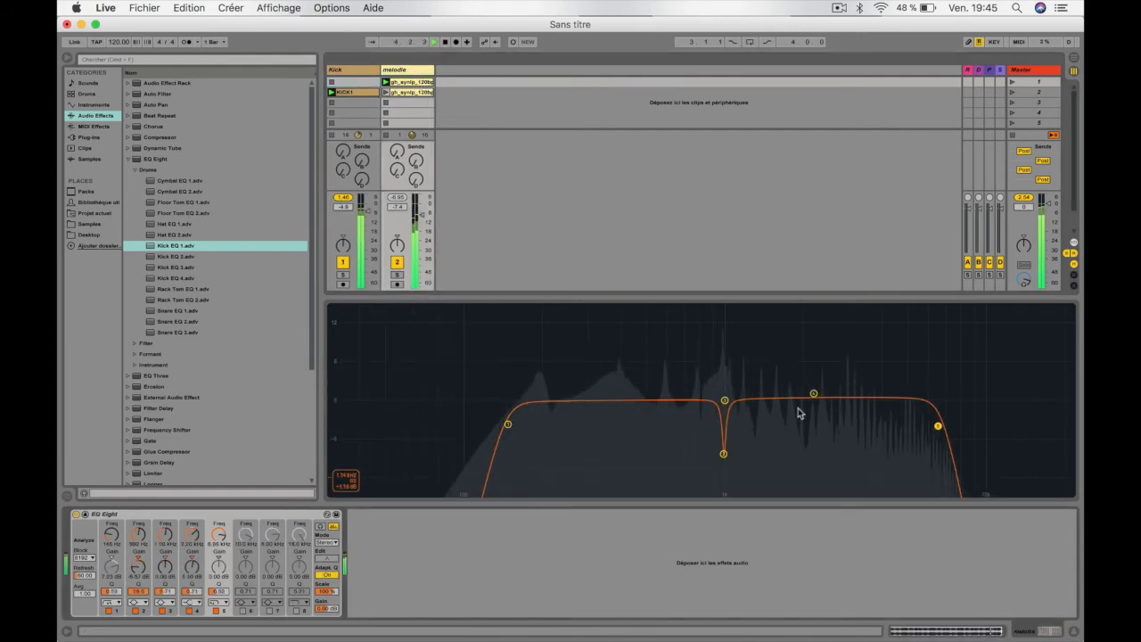
drag(937, 426, 798, 428)
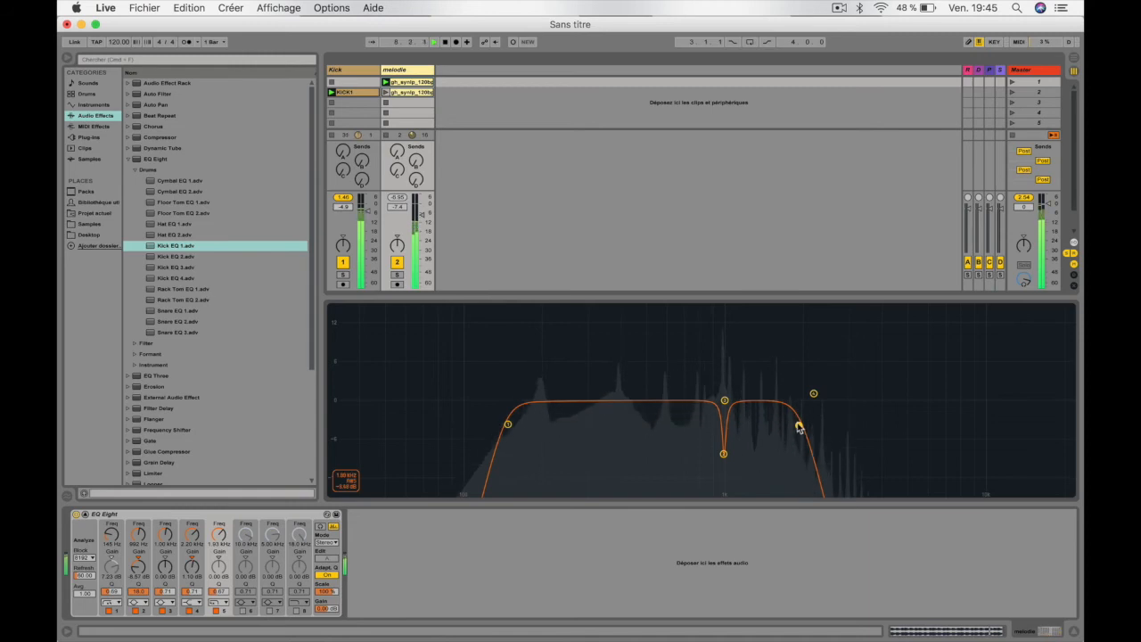
click(218, 602)
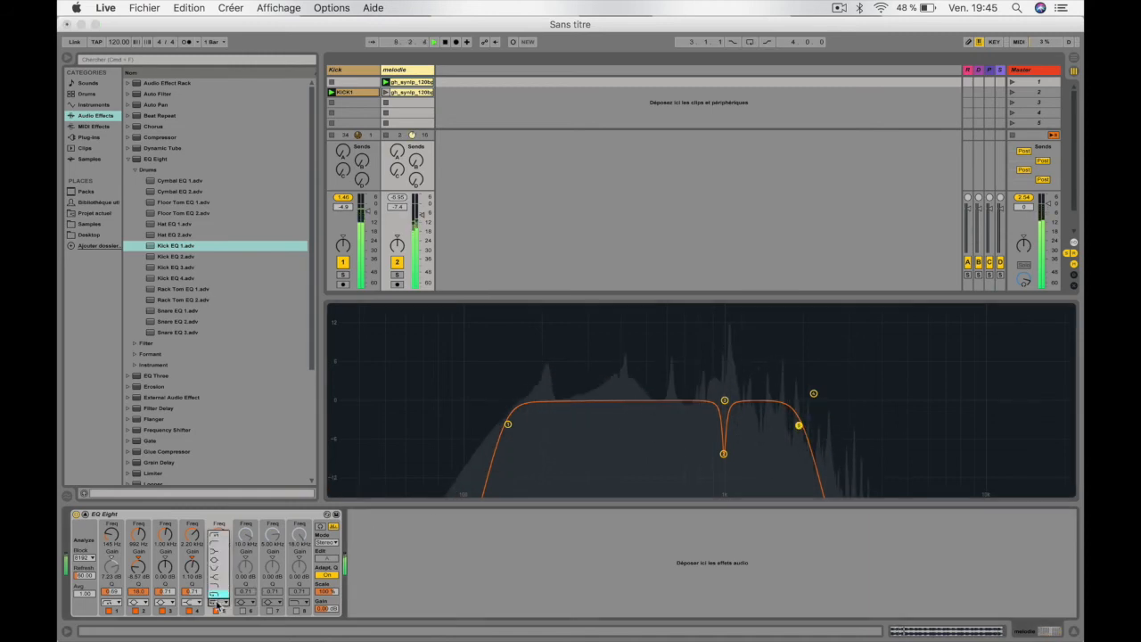
click(218, 593)
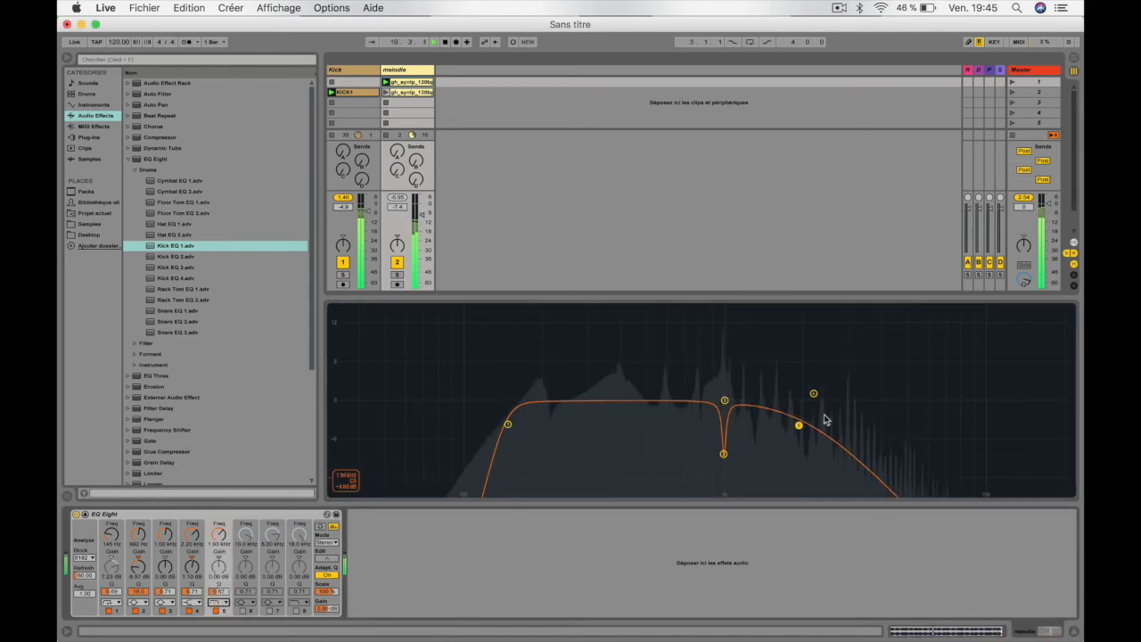
drag(800, 426, 796, 420)
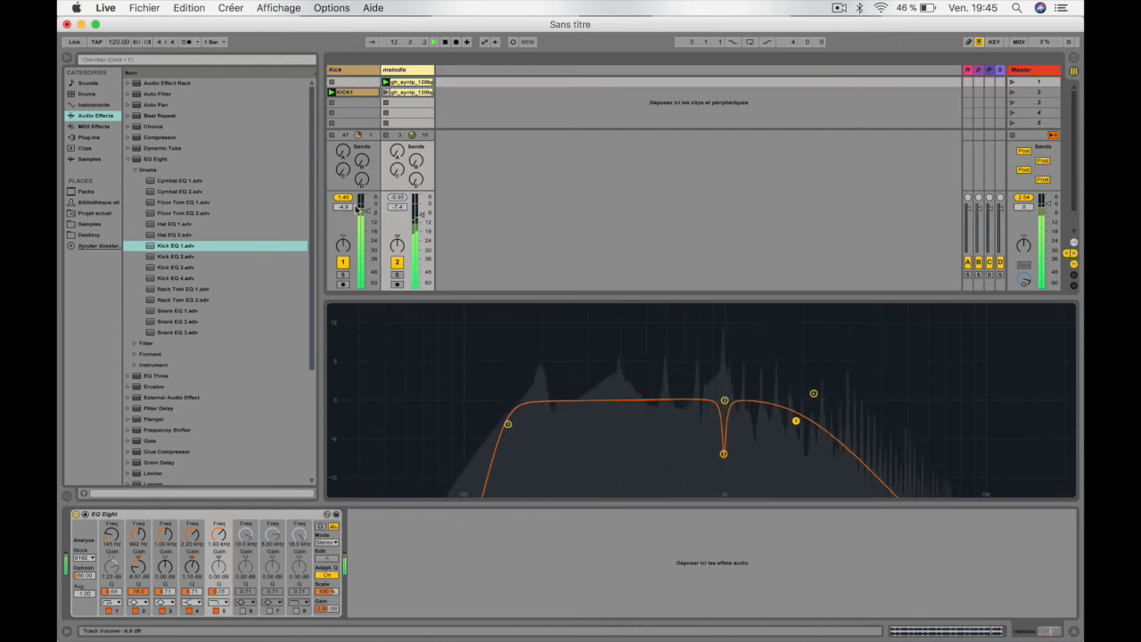
drag(347, 201, 345, 202)
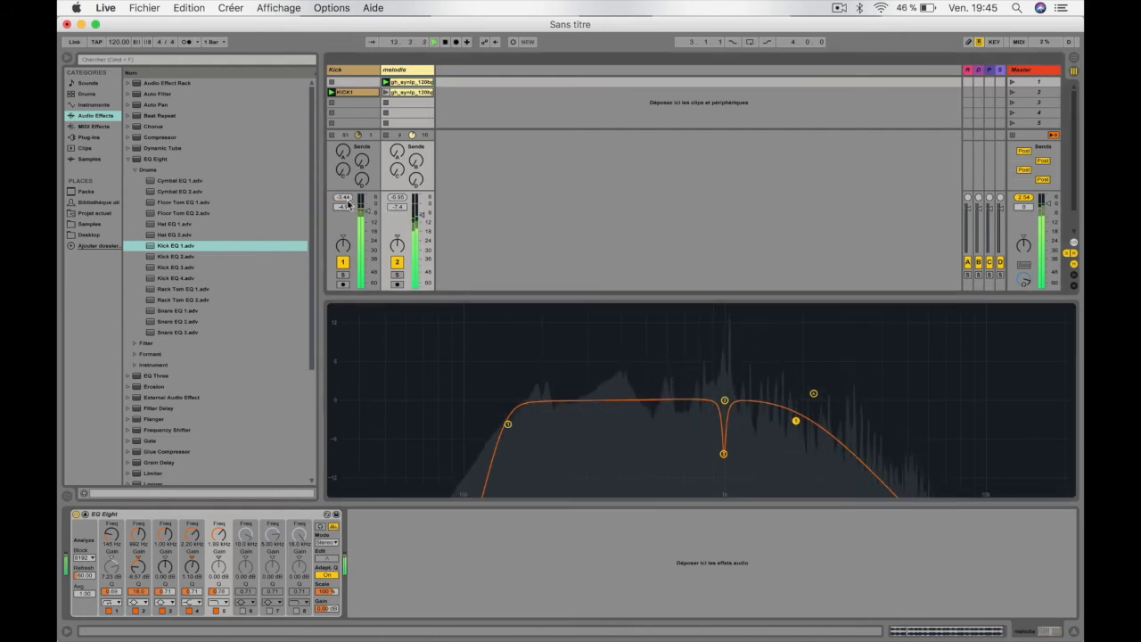
Step: Add the Kick EQ 2 preset after Kick EQ 1 on the Kick track, audition both, and reduce Kick EQ 2's band 2 gain
click(358, 72)
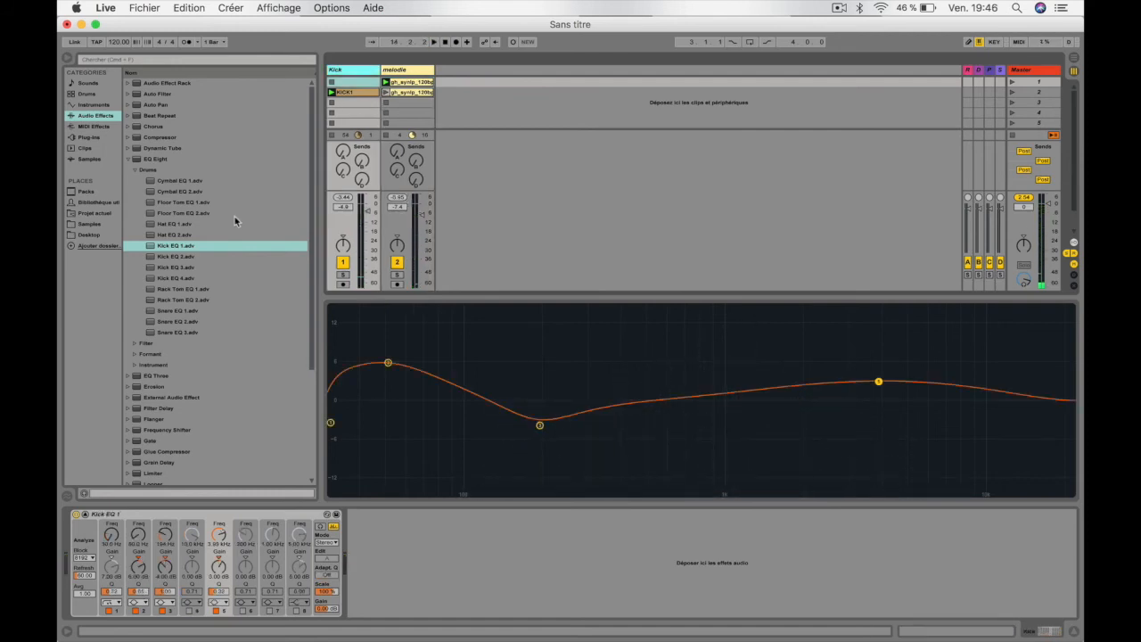
drag(190, 256, 346, 119)
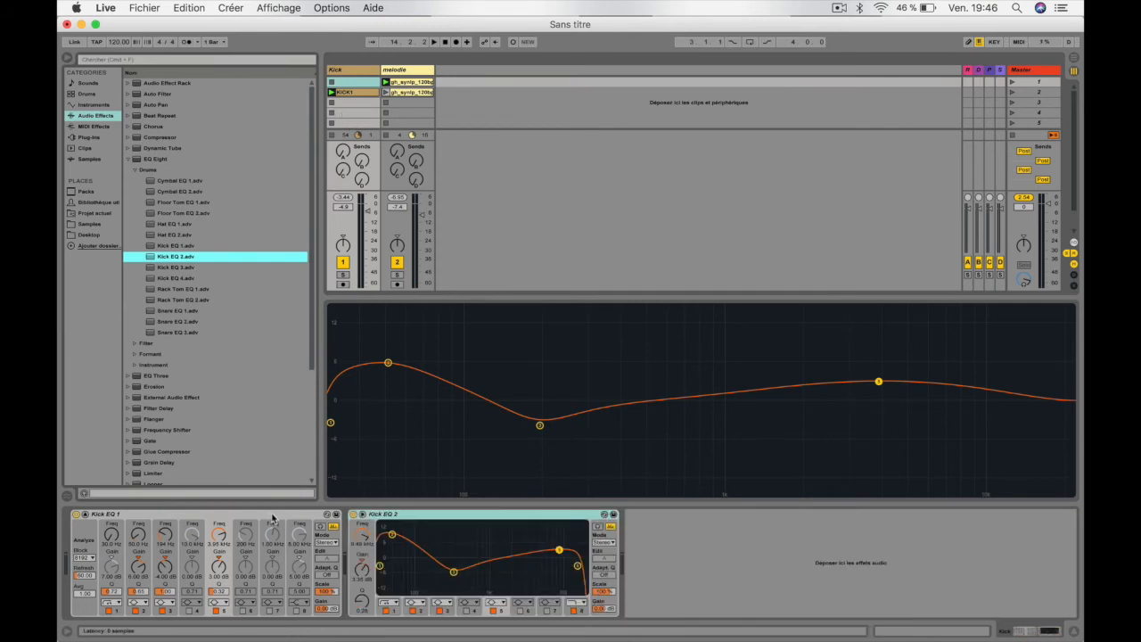
key(space)
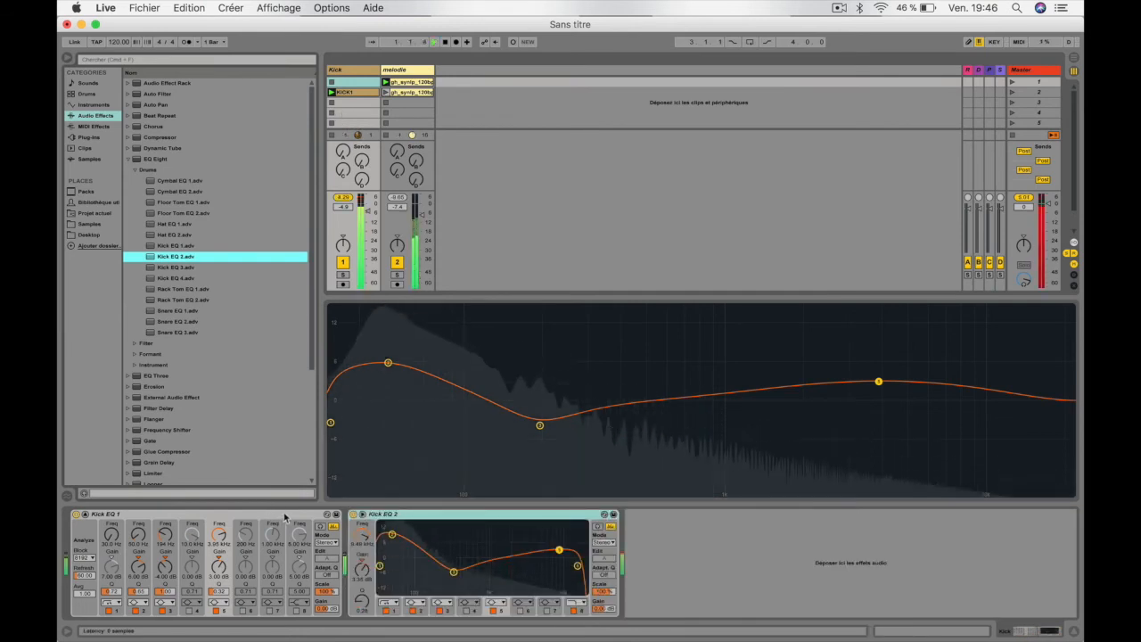
click(285, 515)
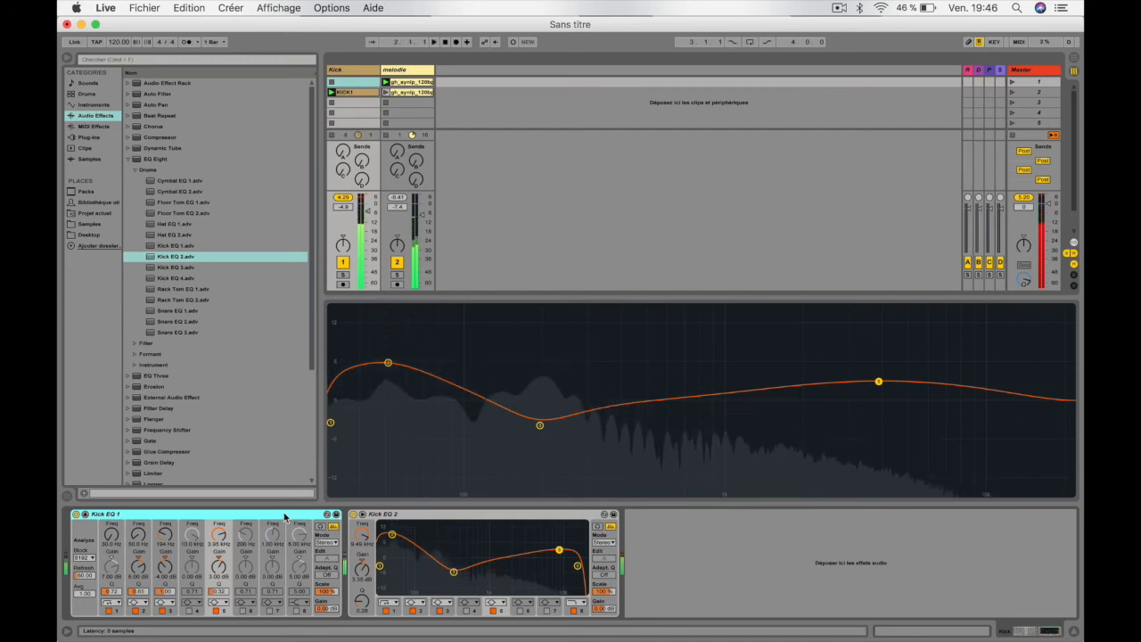
key(space)
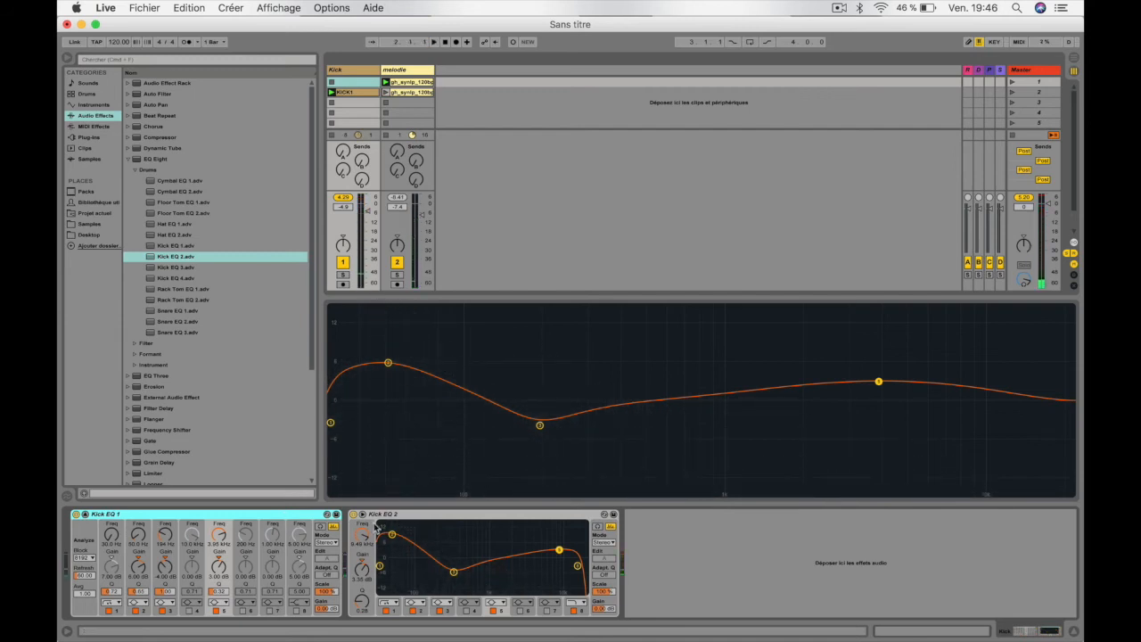
drag(392, 535, 392, 553)
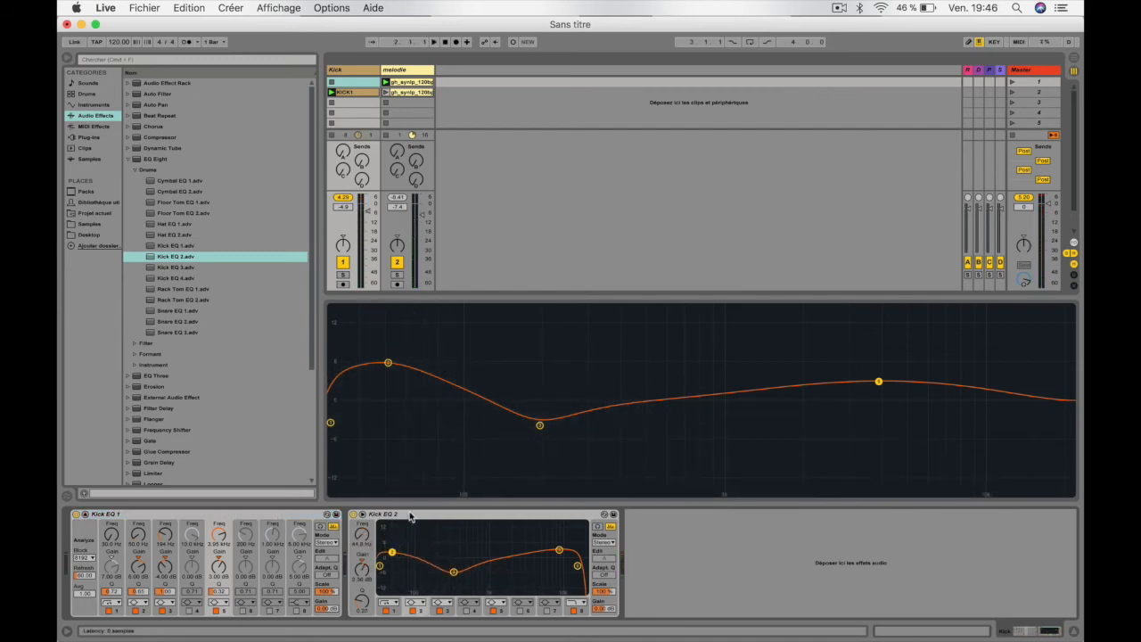
Step: Delete Kick EQ 2 from the Kick track and play the set with only Kick EQ 1 on the kick
click(410, 517)
key(Delete)
key(space)
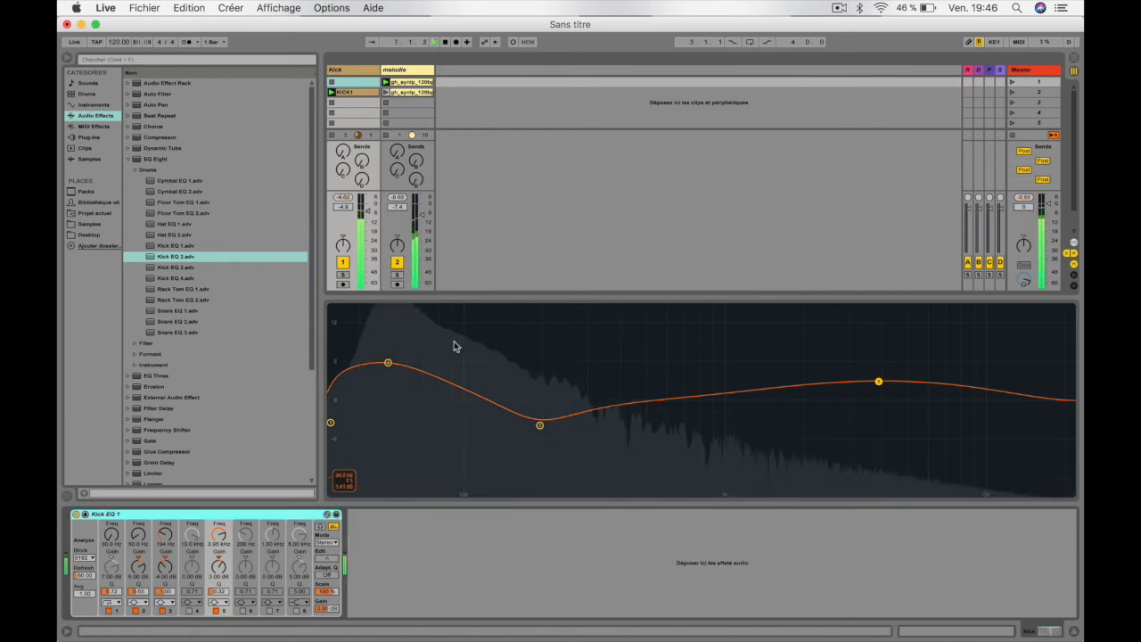
key(space)
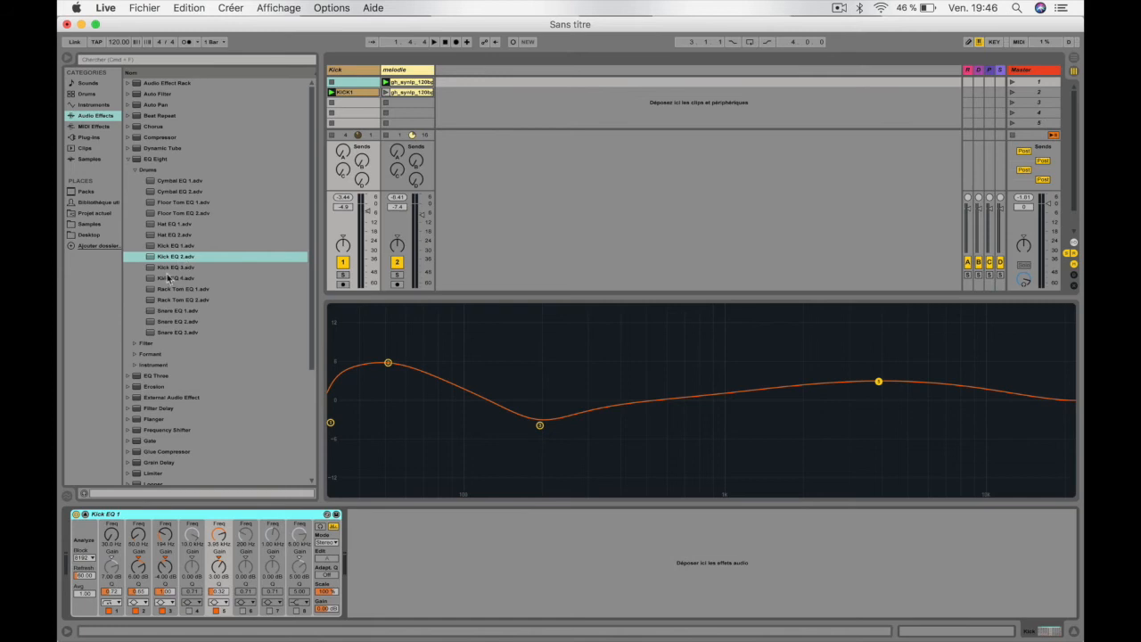
Step: Turn on audition mode in Kick EQ 1, solo the Kick track, and listen to bands 3 and 5 individually during playback
click(388, 364)
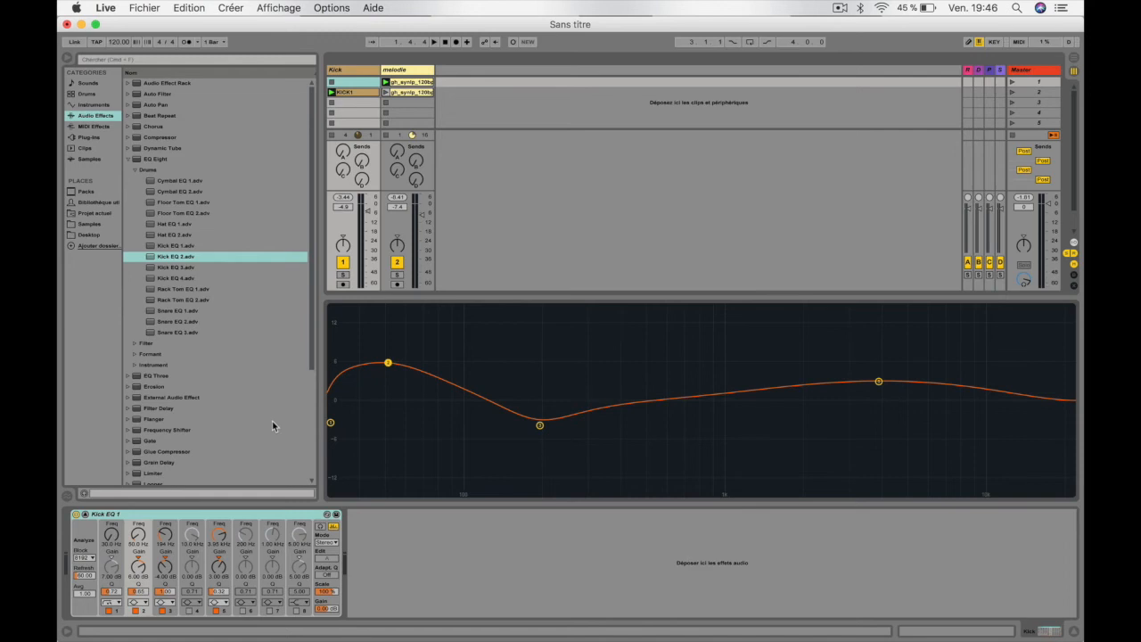
click(321, 528)
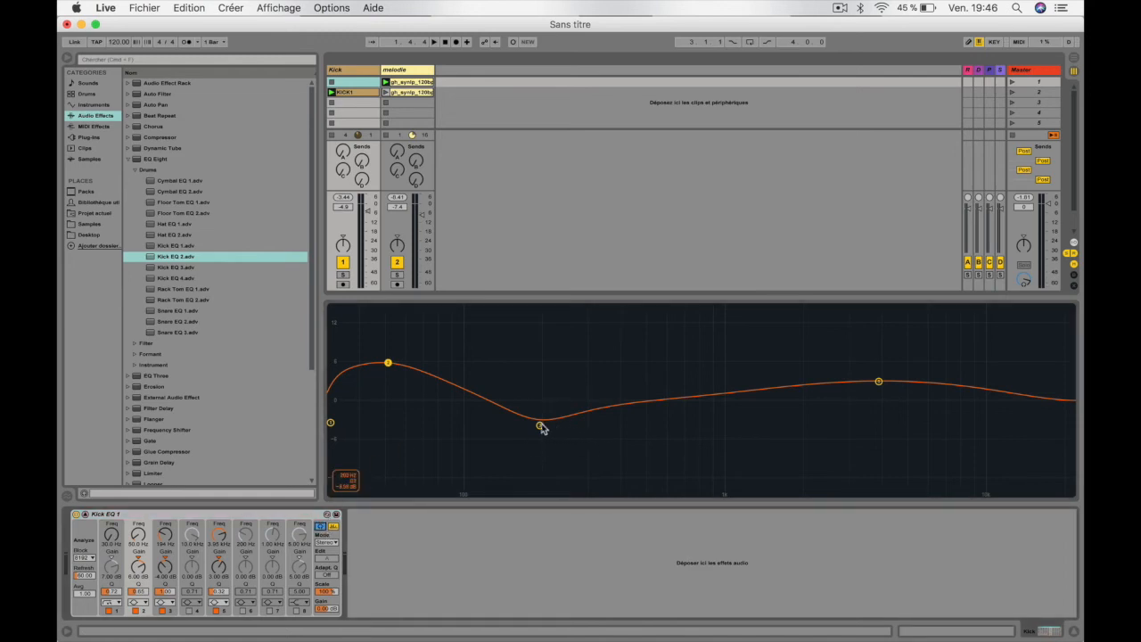
key(space)
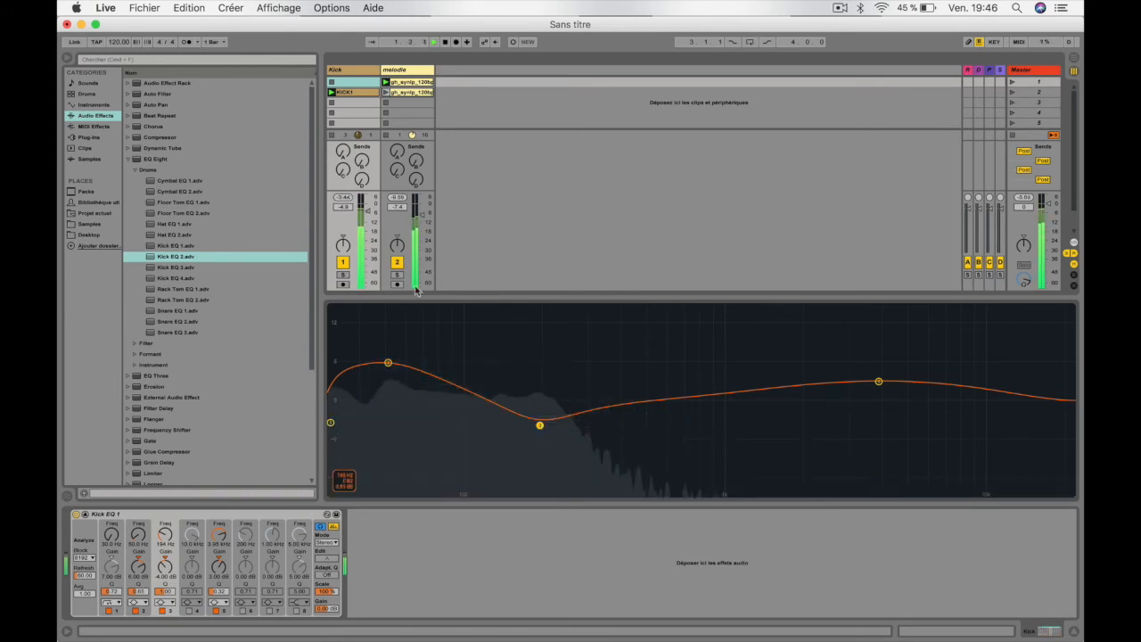
click(539, 425)
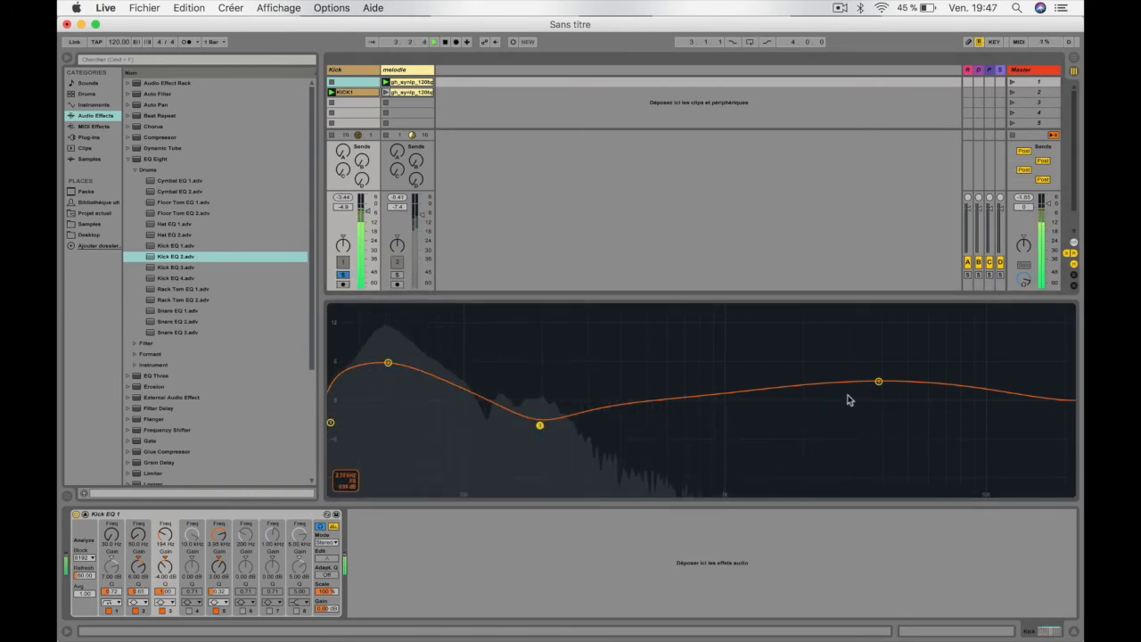
click(879, 382)
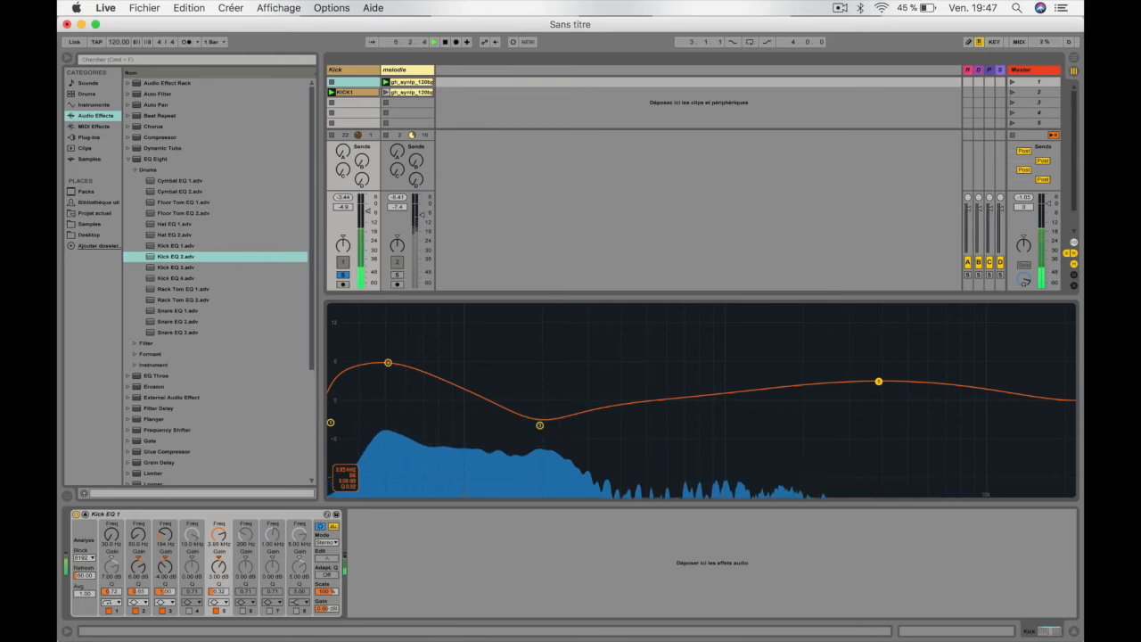
key(space)
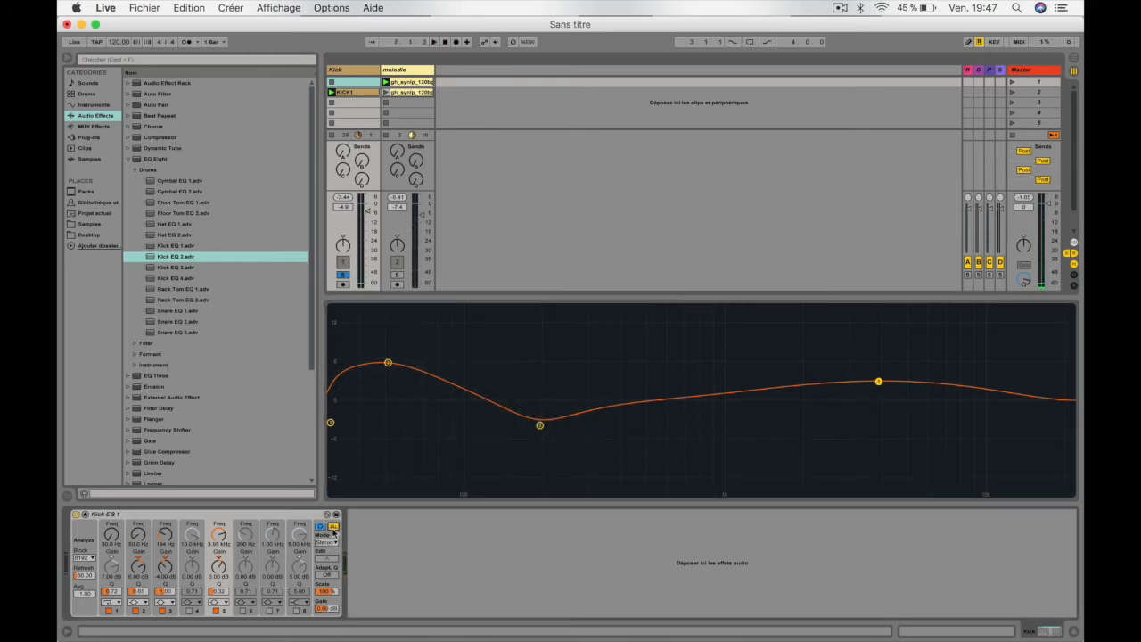
Step: Switch Kick EQ 1's spectrum analyzer off and back on while the soloed kick plays
key(space)
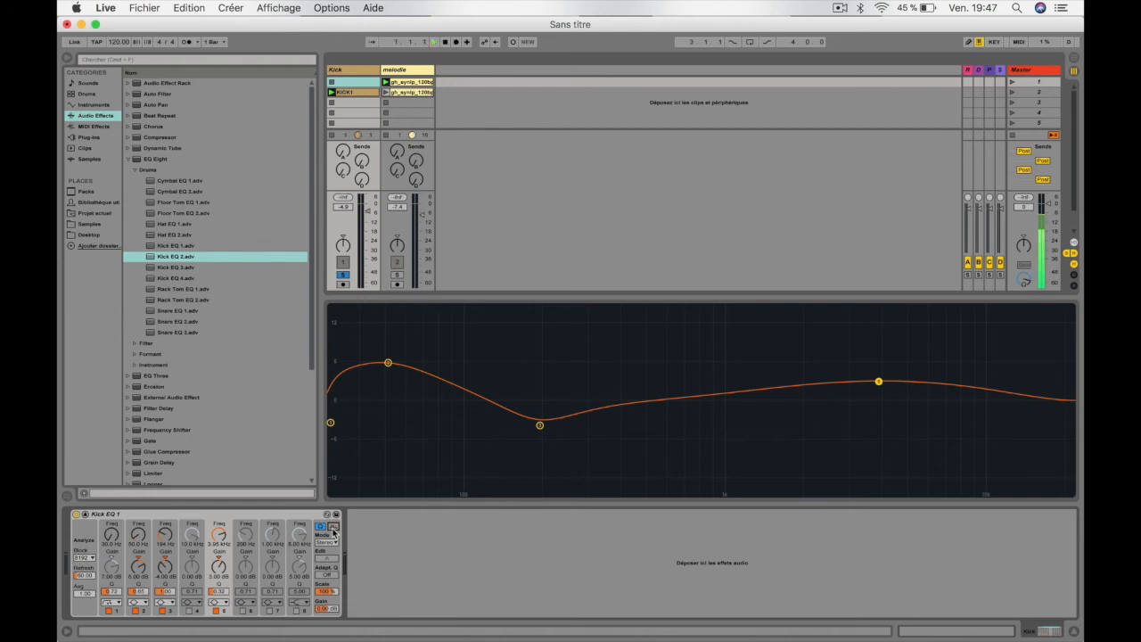
click(333, 528)
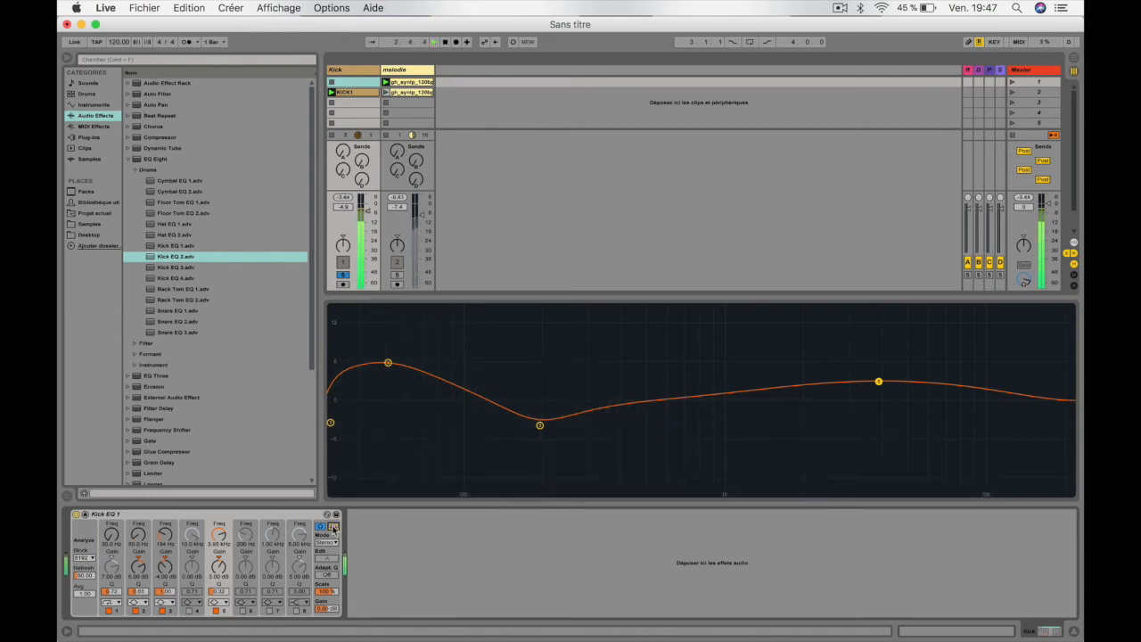
click(334, 529)
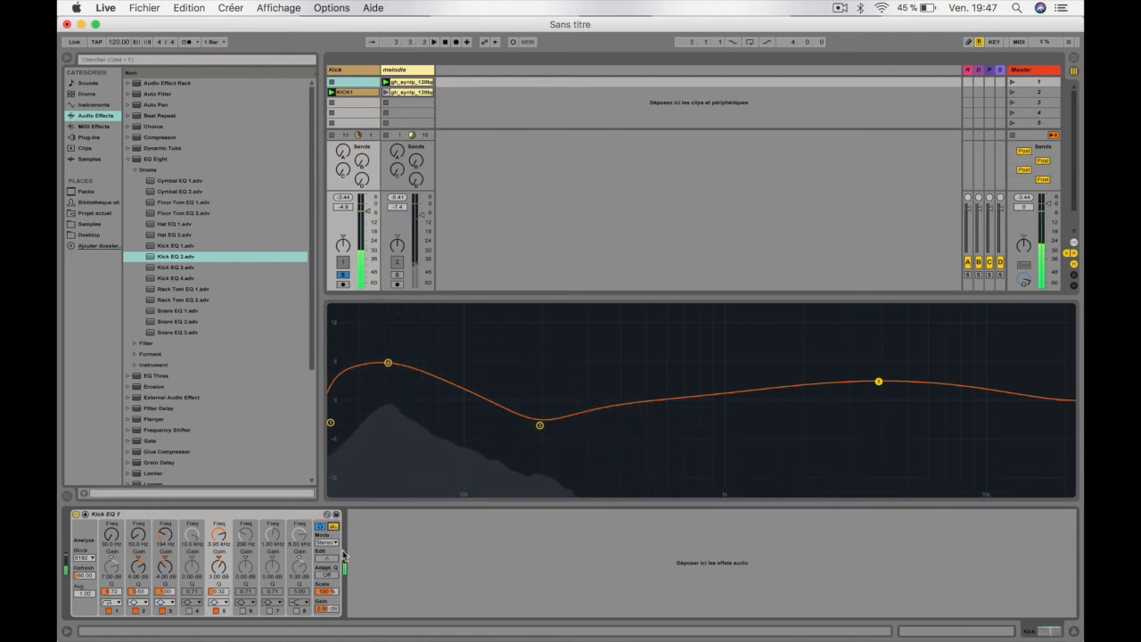
Step: Set Kick EQ 1 to L/R mode and move the left channel's band 3 to about 355 Hz and 0 dB
click(331, 543)
click(330, 544)
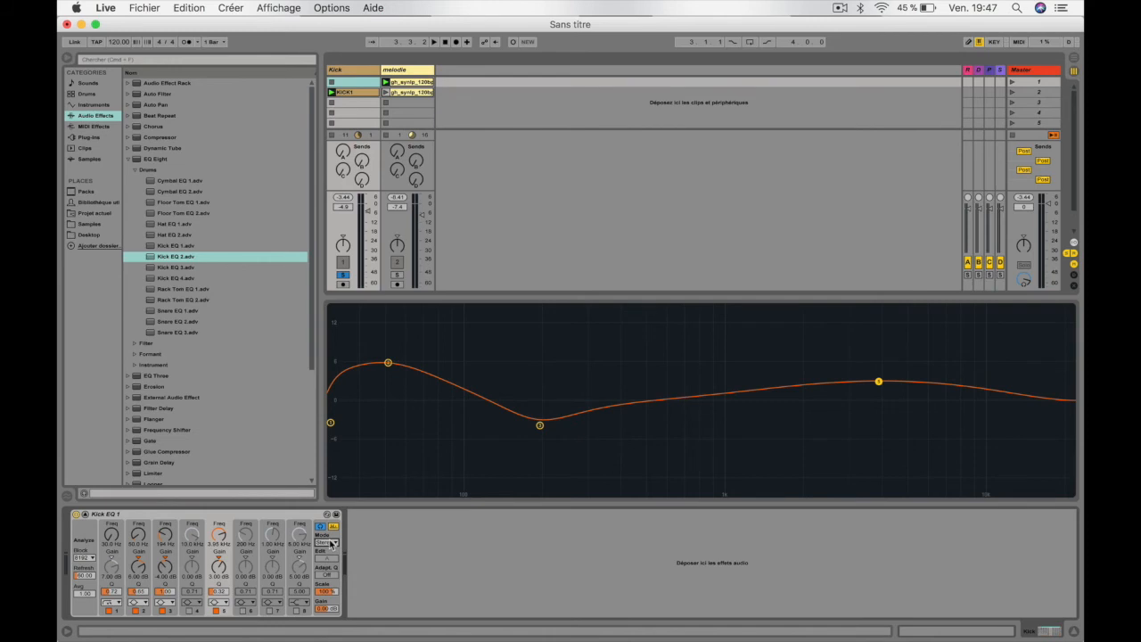
click(331, 543)
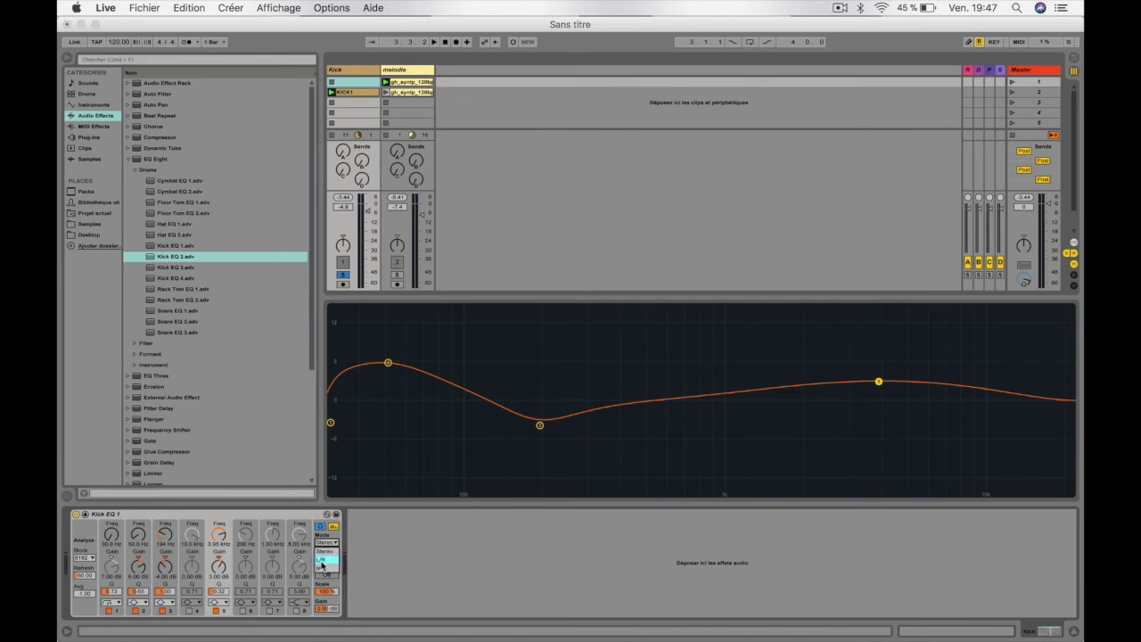
click(323, 561)
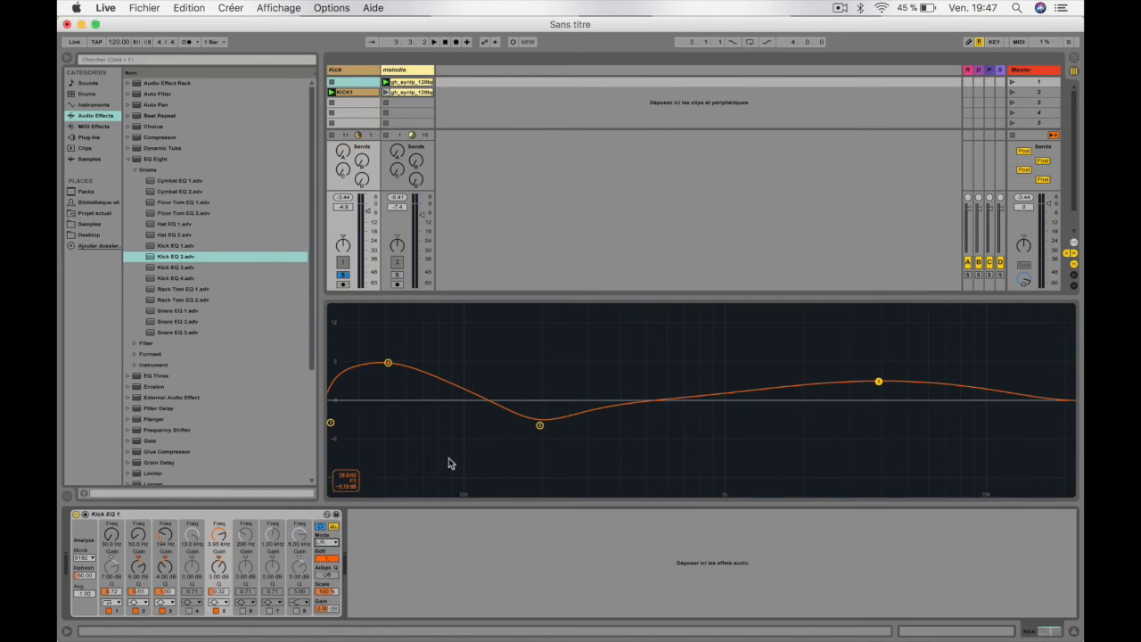
click(539, 425)
drag(540, 426, 399, 334)
drag(406, 413, 609, 401)
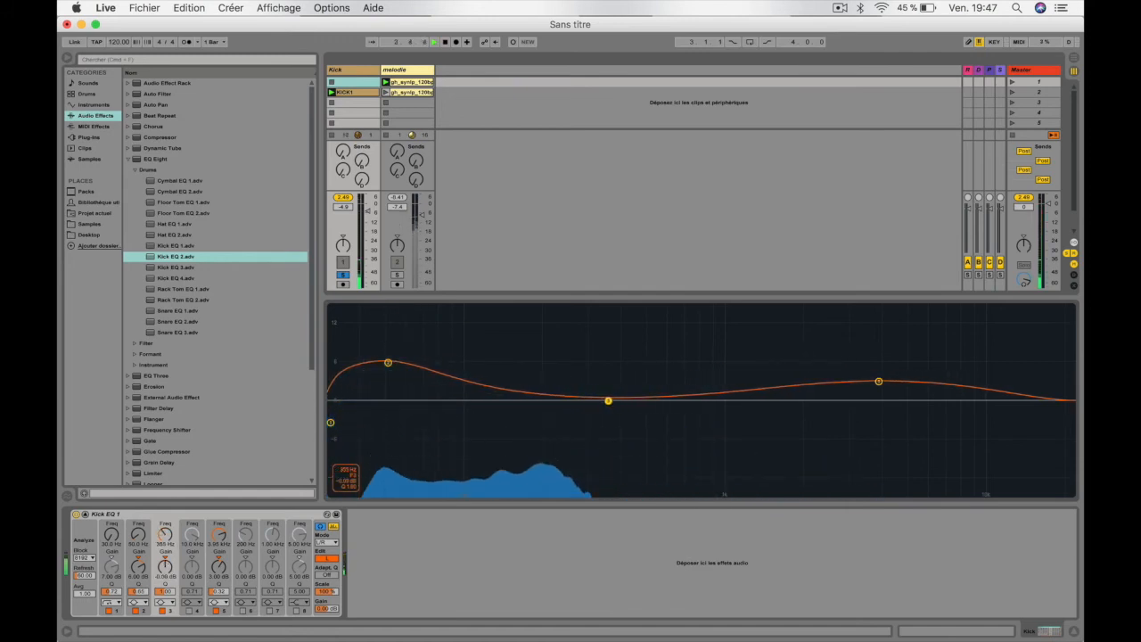
Step: Move band 3 of the right channel's curve to about 5.2 kHz and 9 dB, and alternate between the two channels
click(326, 558)
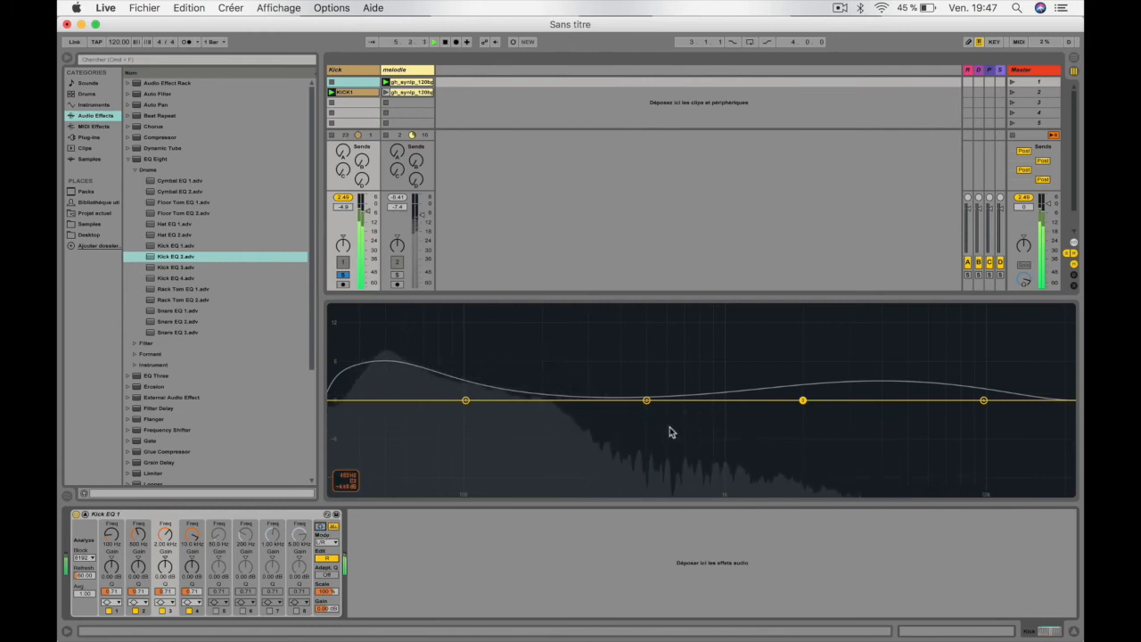
drag(801, 401, 911, 343)
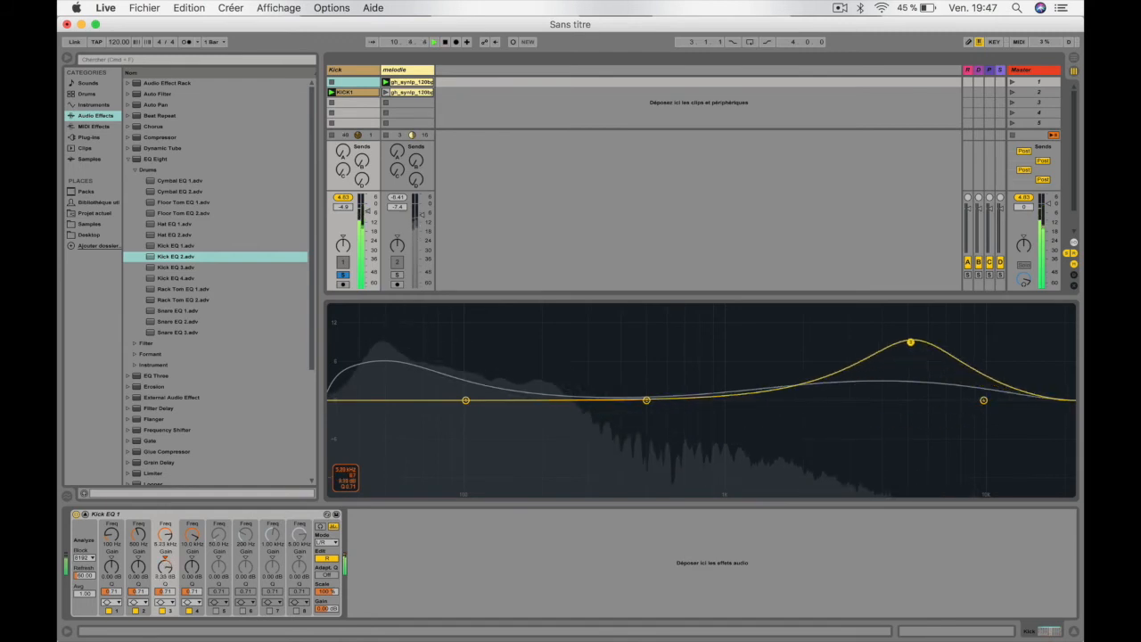
click(327, 558)
click(329, 559)
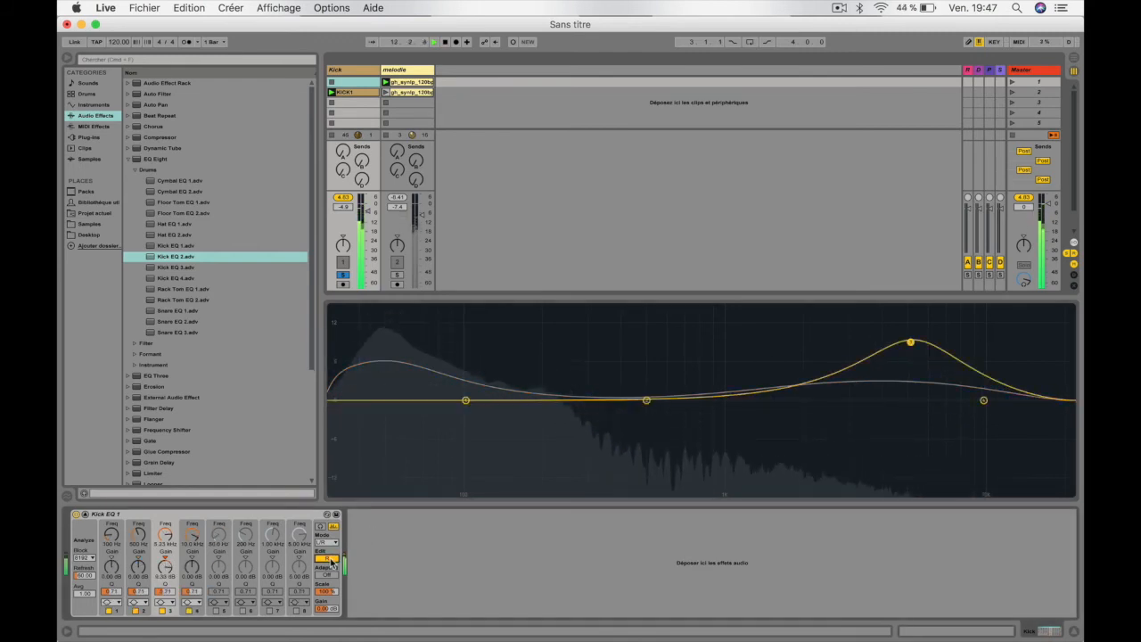
click(329, 559)
click(329, 559)
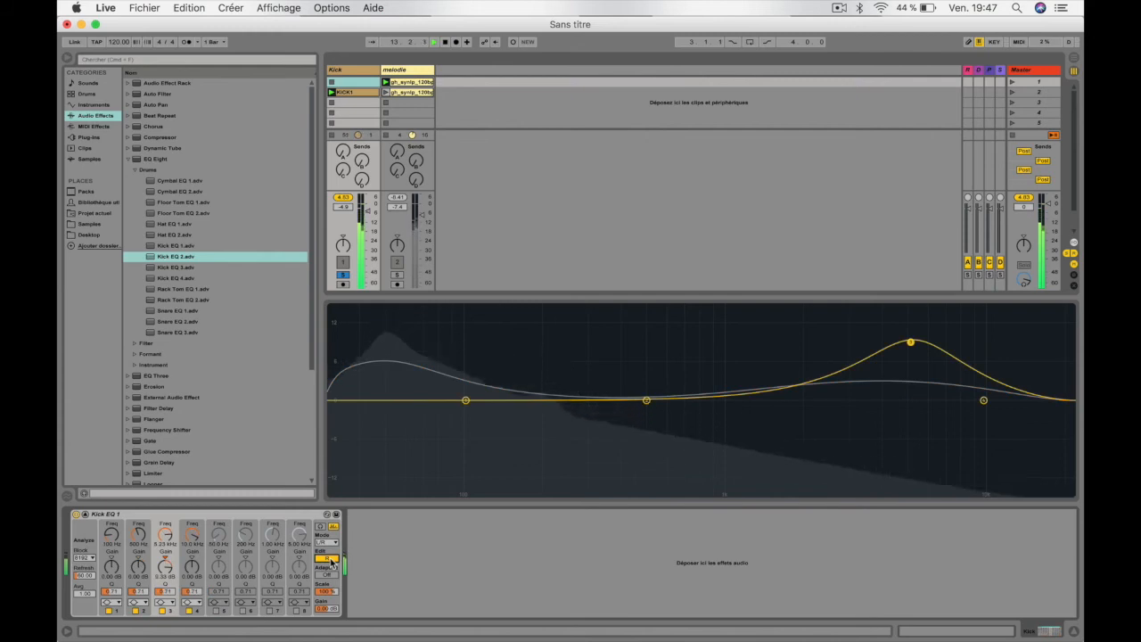
Step: Set Kick EQ 1 to M/S mode and alternate between the mid and side curves
click(327, 543)
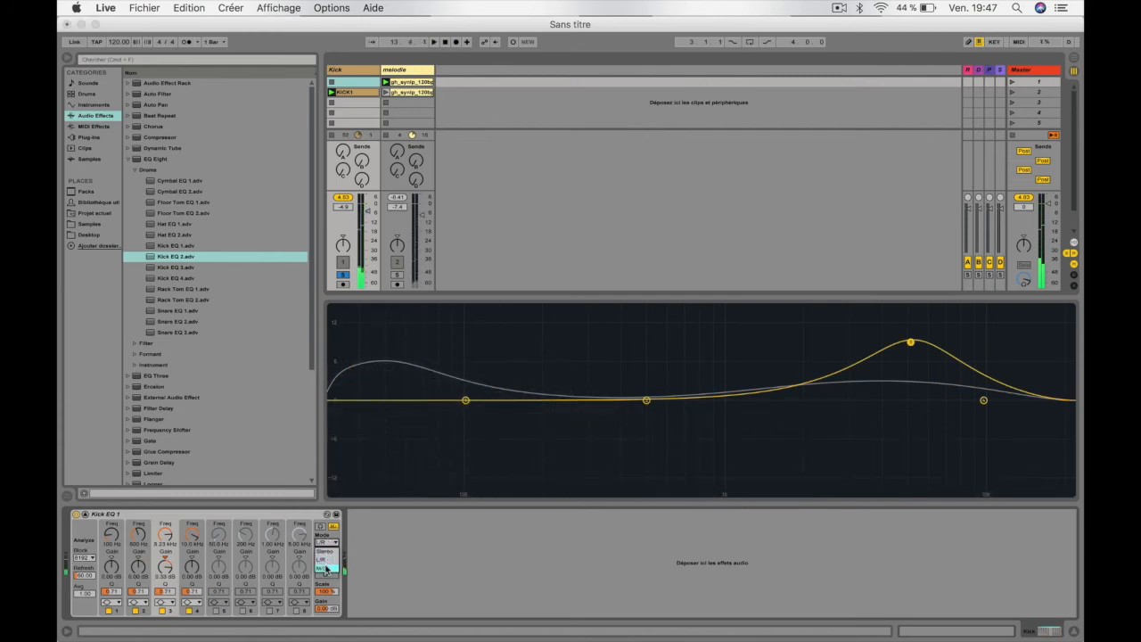
click(328, 570)
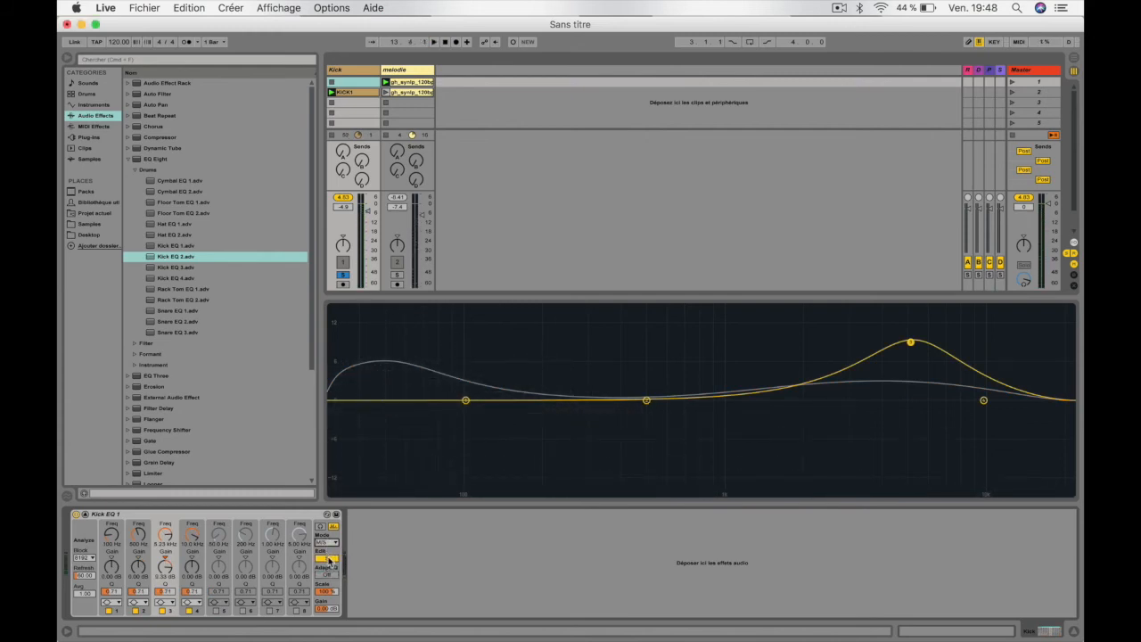
click(329, 559)
click(329, 559)
click(328, 559)
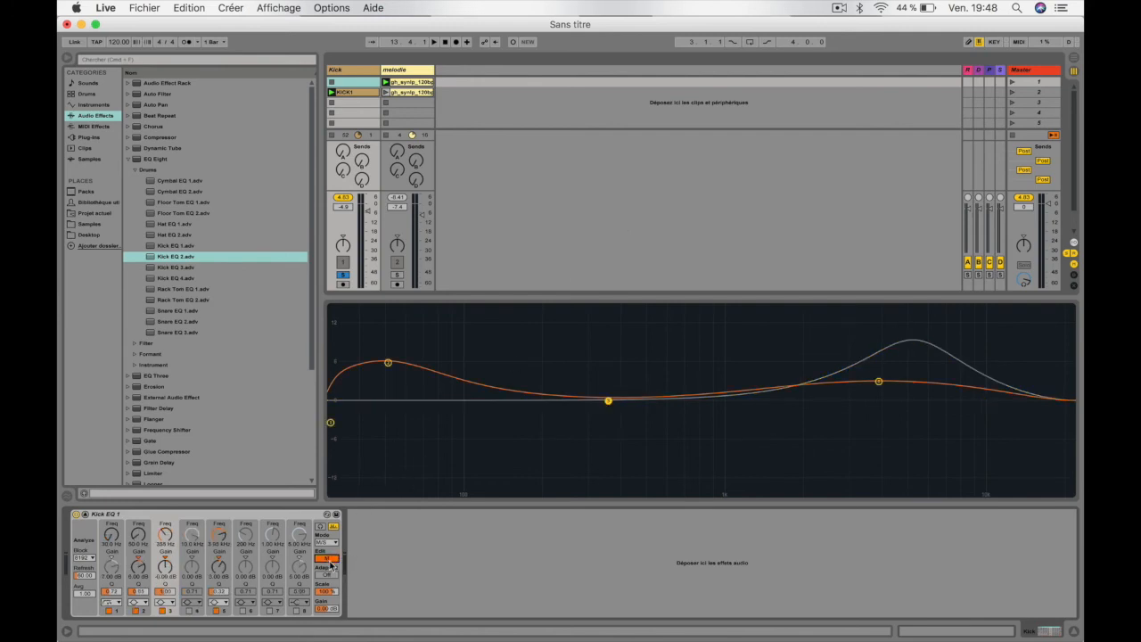
click(329, 559)
click(329, 559)
click(329, 558)
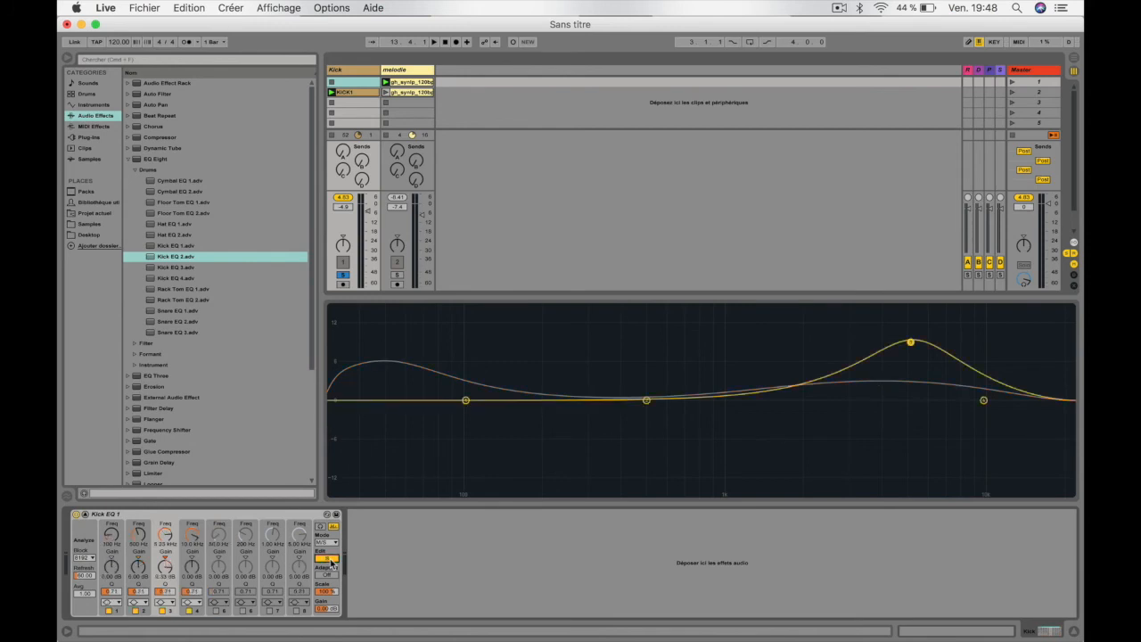
Step: Move band 3 to about 142 Hz in the mid curve and to about 4.1 kHz and 2.5 dB in the side curve
click(329, 559)
drag(608, 402, 506, 360)
click(329, 559)
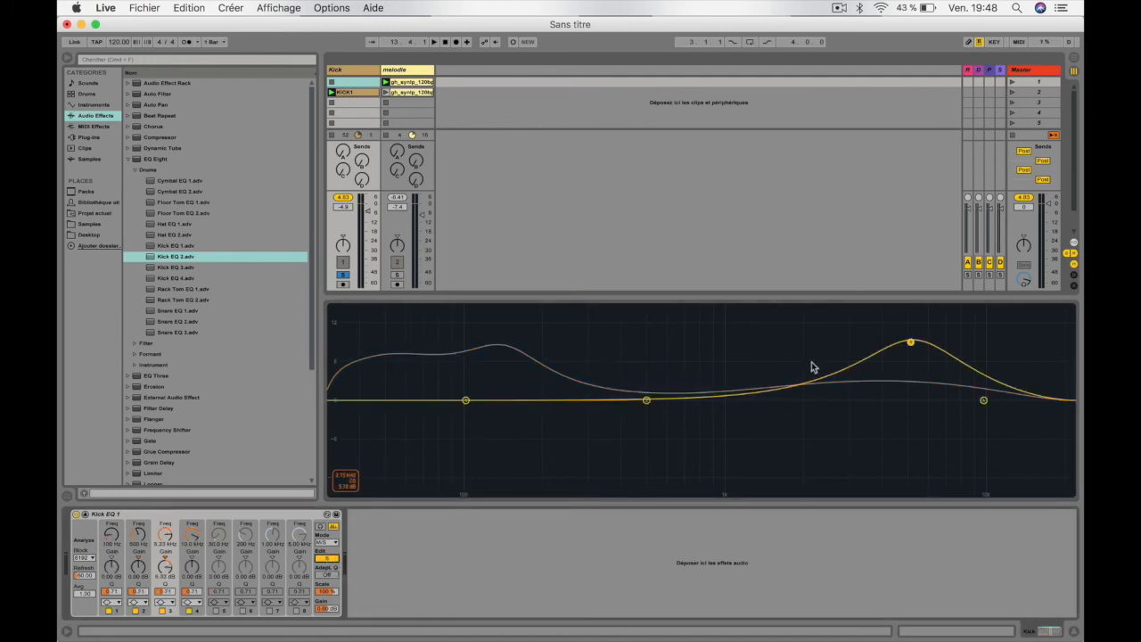
drag(911, 344, 882, 384)
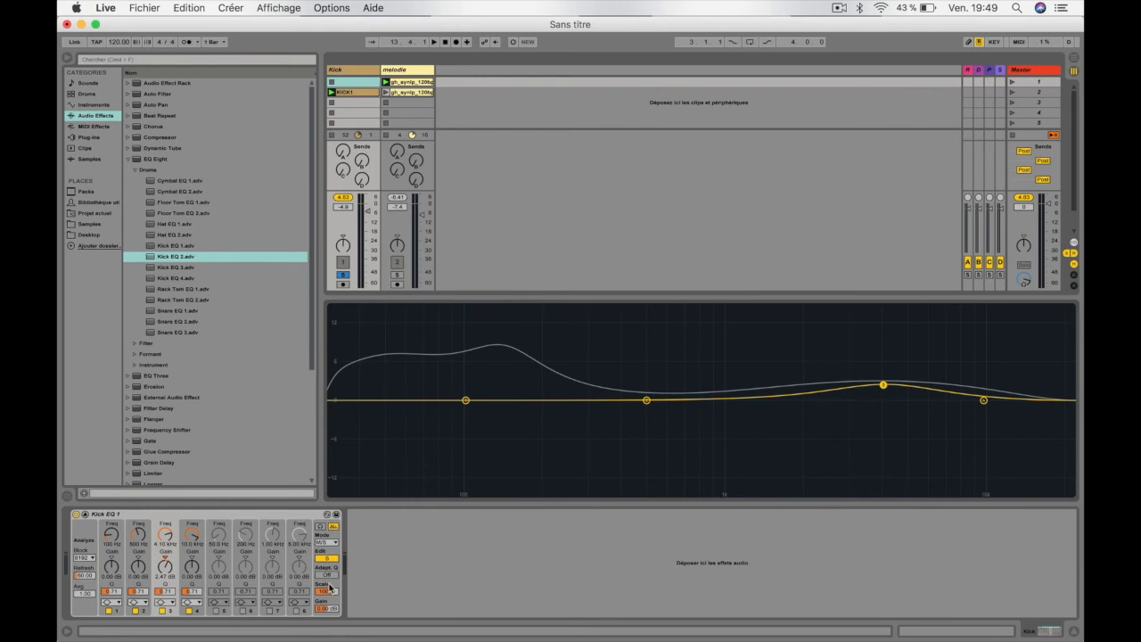
Step: Return Kick EQ 1 to Stereo mode and adjust its Scale and output gain, playing the kick meanwhile
click(328, 541)
click(328, 554)
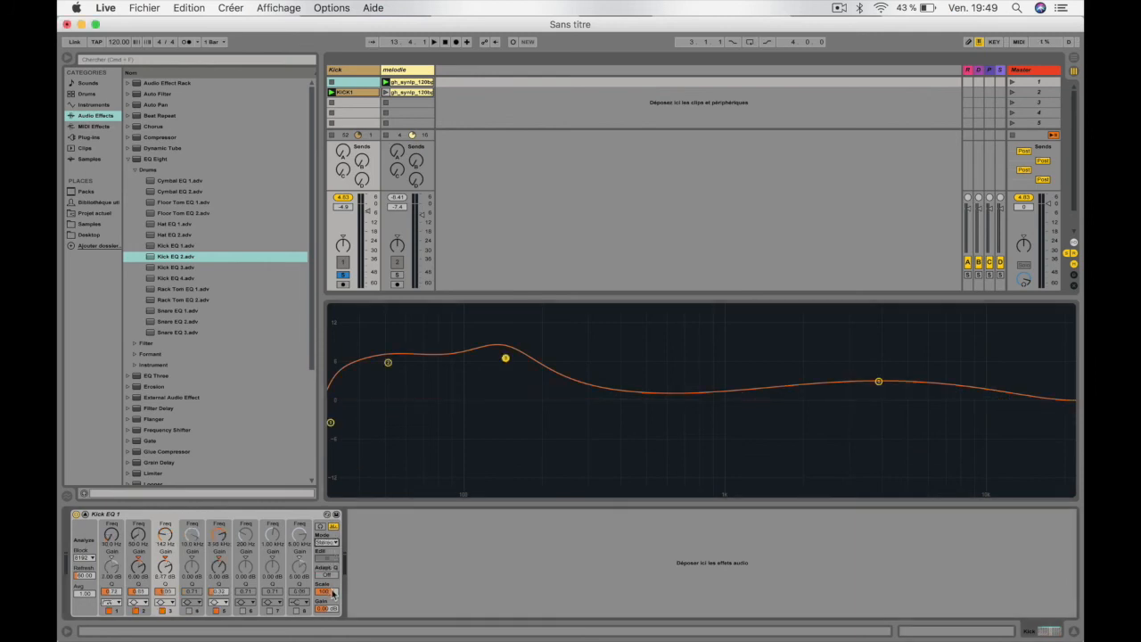
mouse_move(326, 591)
mouse_down()
mouse_move(326, 571)
mouse_move(327, 624)
mouse_move(326, 570)
mouse_move(335, 593)
mouse_up()
key(space)
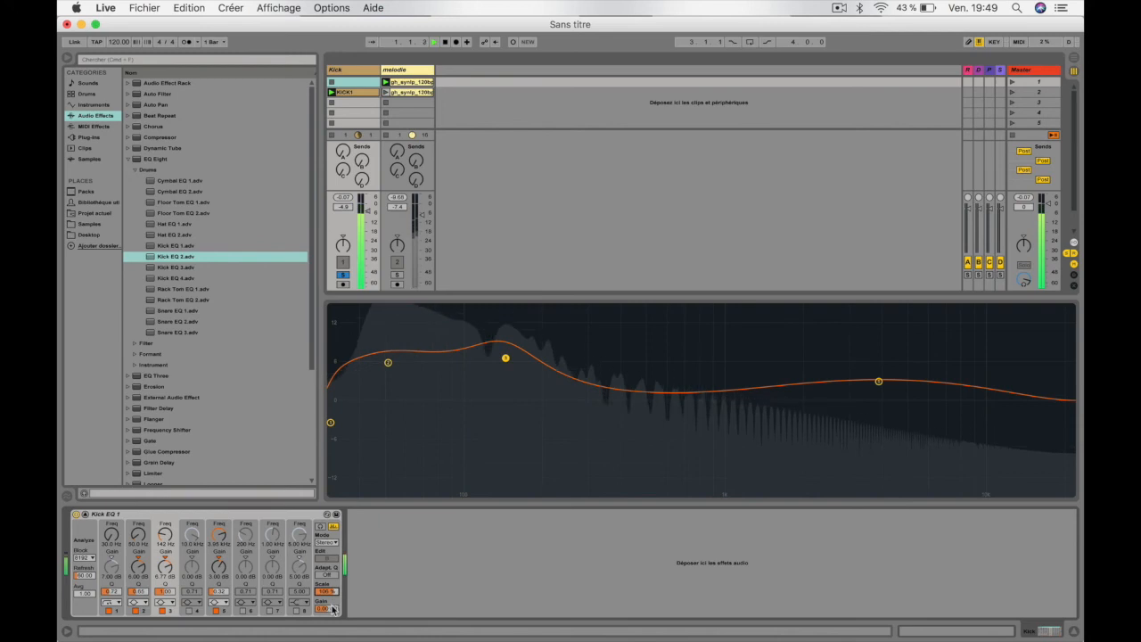
mouse_move(330, 608)
mouse_down()
mouse_move(330, 624)
mouse_move(330, 587)
mouse_move(330, 613)
mouse_up()
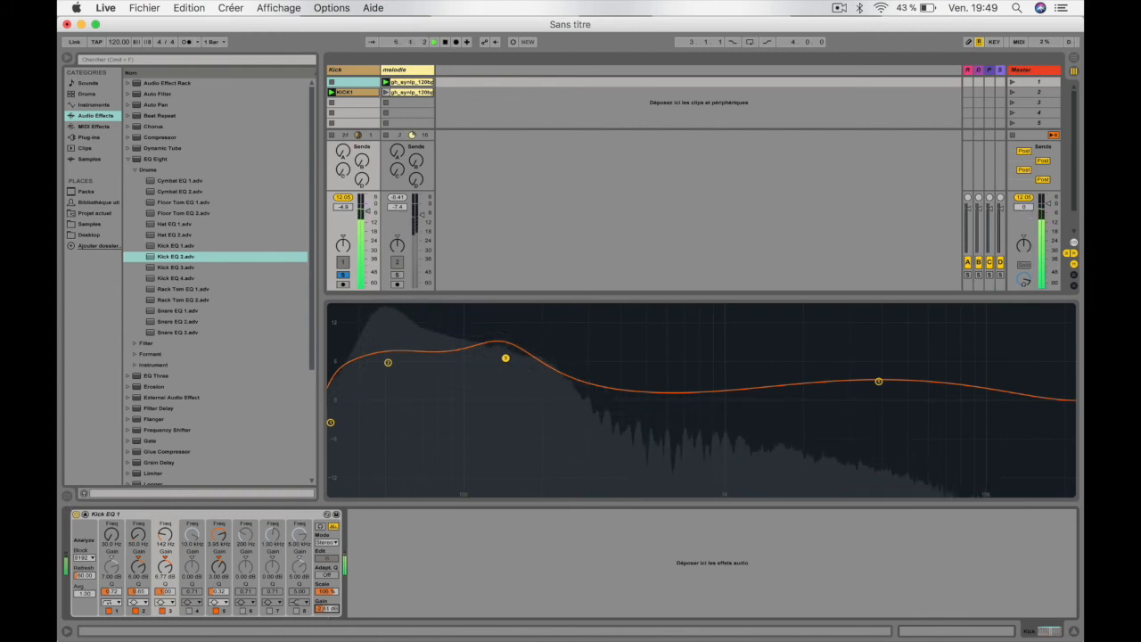
key(space)
Step: Raise Kick EQ 1's band 3 to about 160 Hz and 14.8 dB, and lower the Kick track volume to -14.4 dB during playback
drag(504, 358, 517, 338)
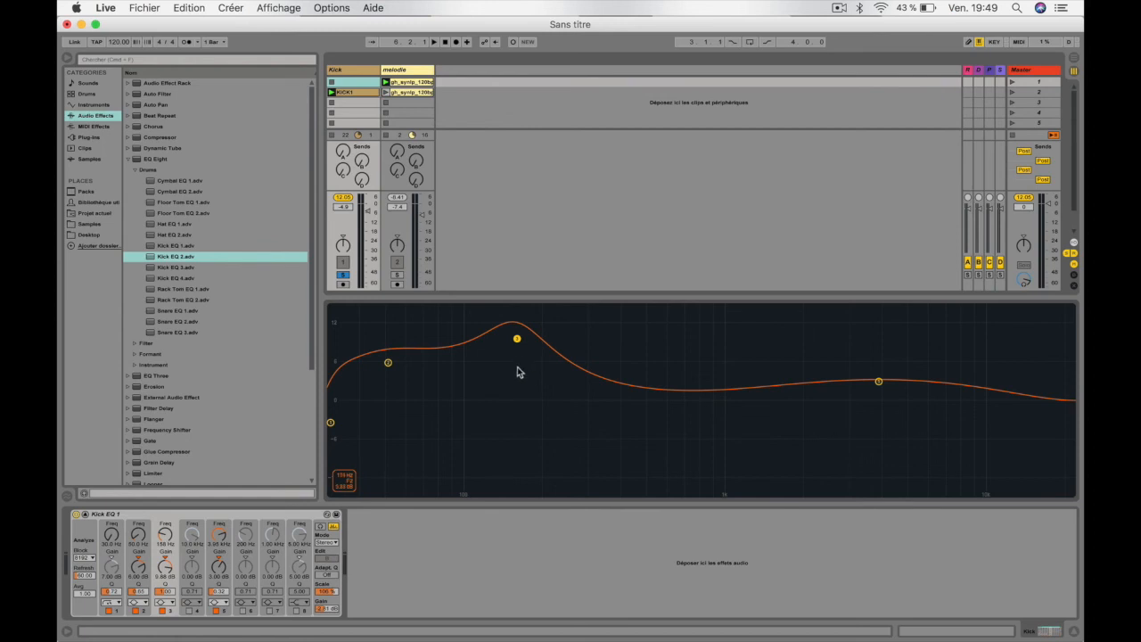
click(343, 197)
key(space)
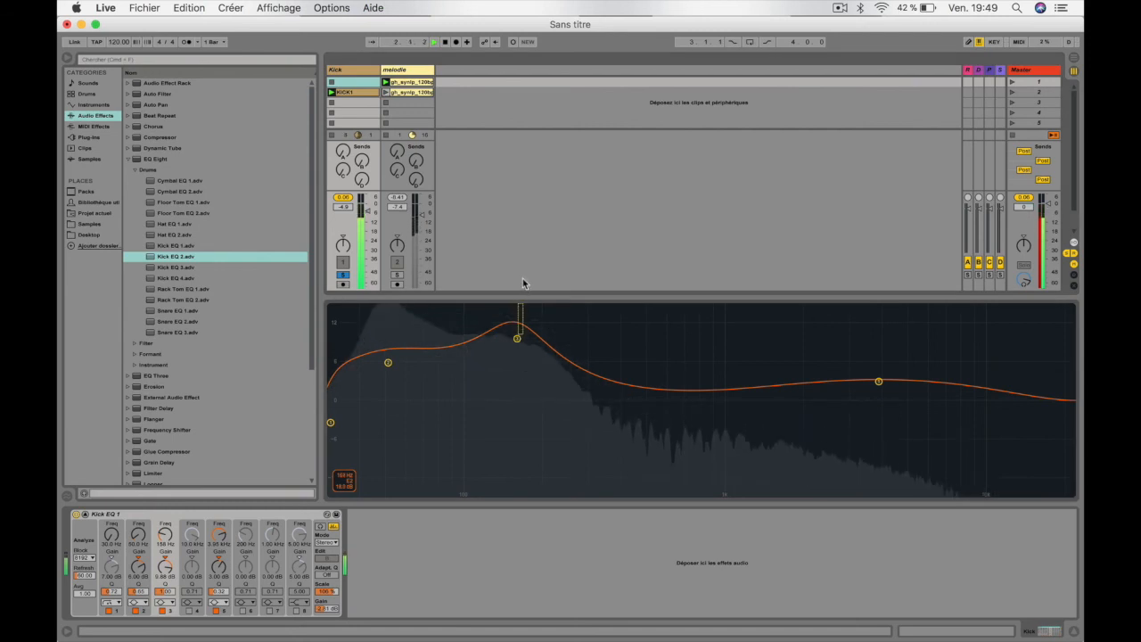
drag(517, 338, 519, 310)
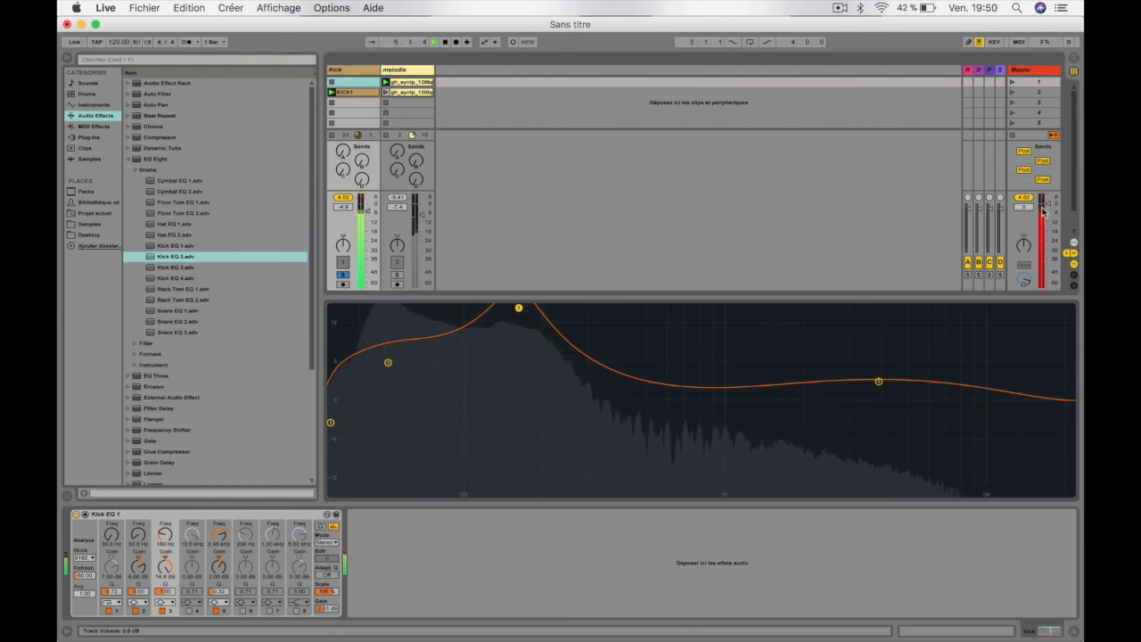
drag(364, 210, 367, 230)
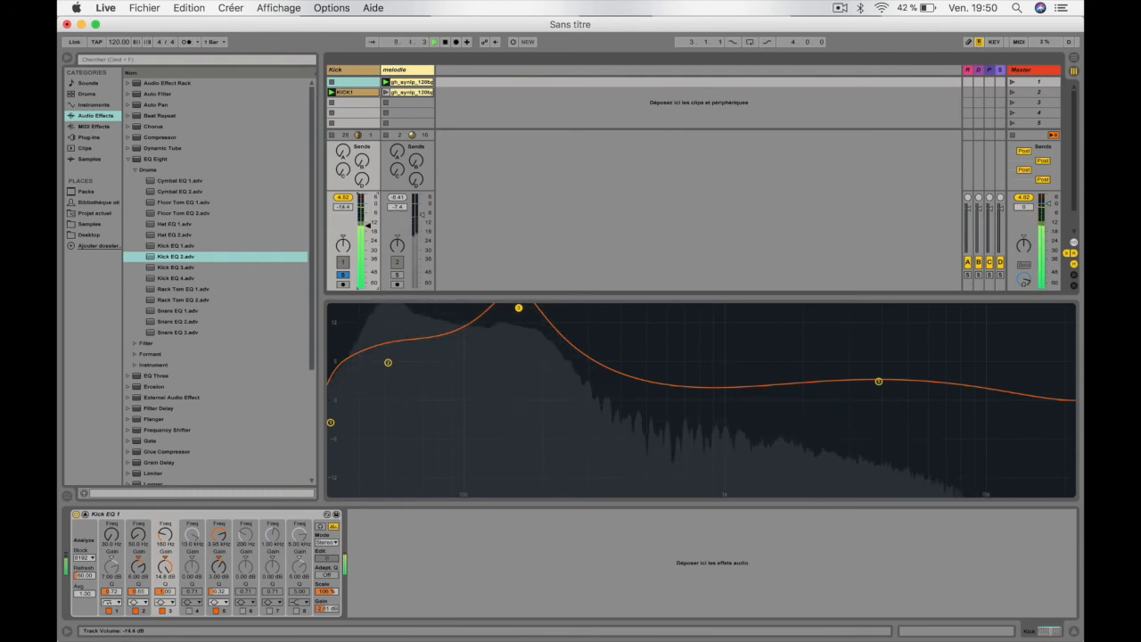
Step: Bring Kick EQ 1's band 3 down to about 216 Hz and 3.2 dB, and readjust the output gain
click(518, 309)
drag(519, 308, 517, 361)
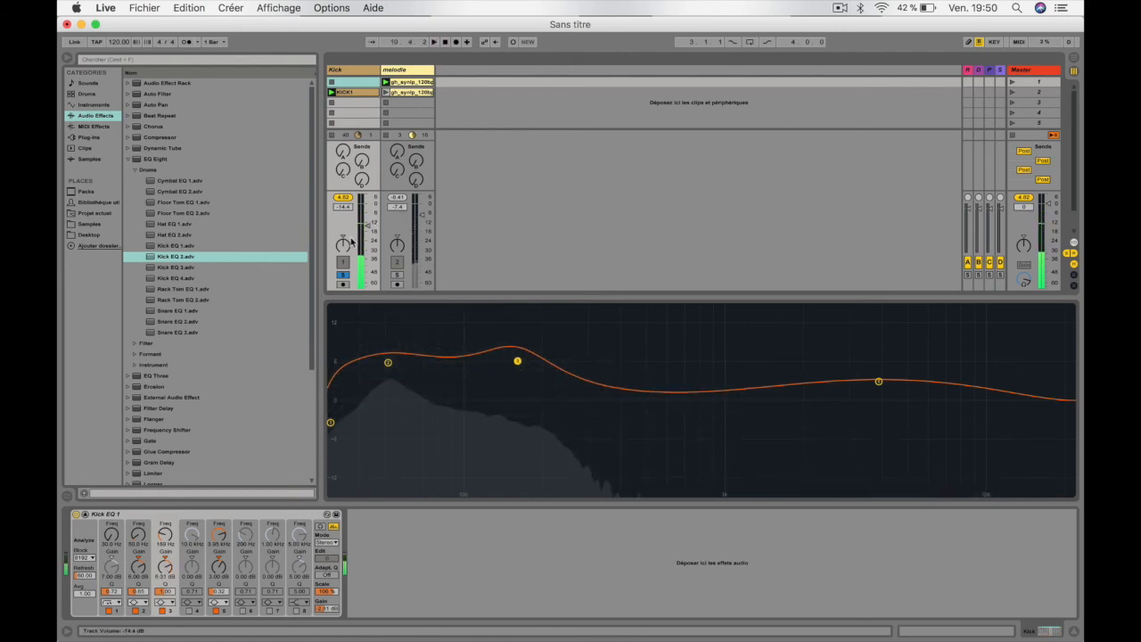
drag(517, 360, 543, 347)
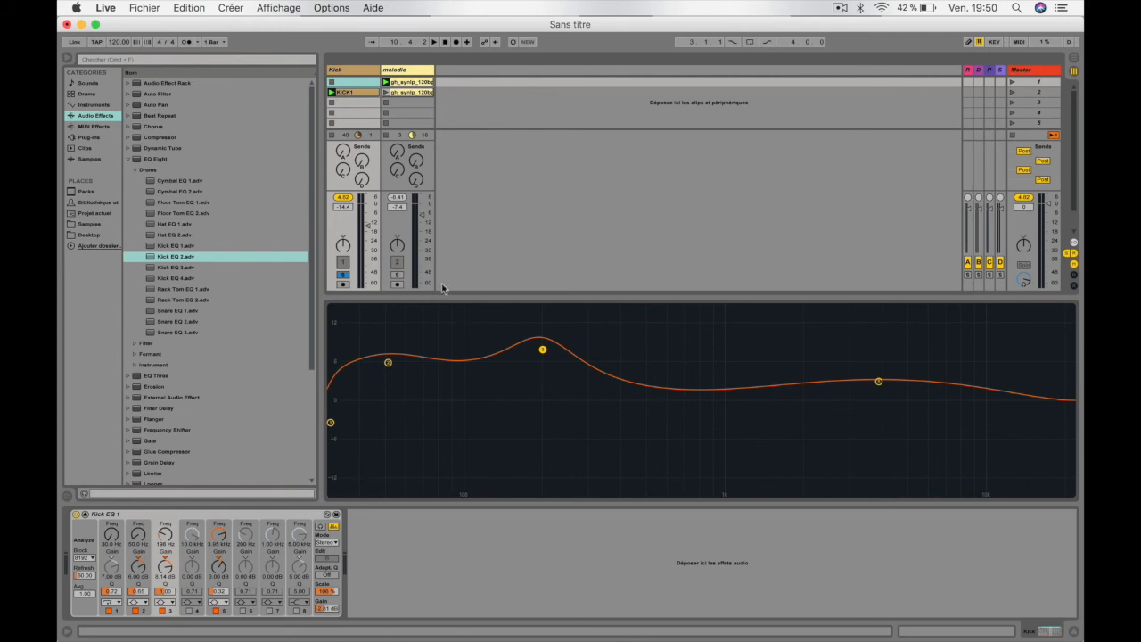
click(327, 610)
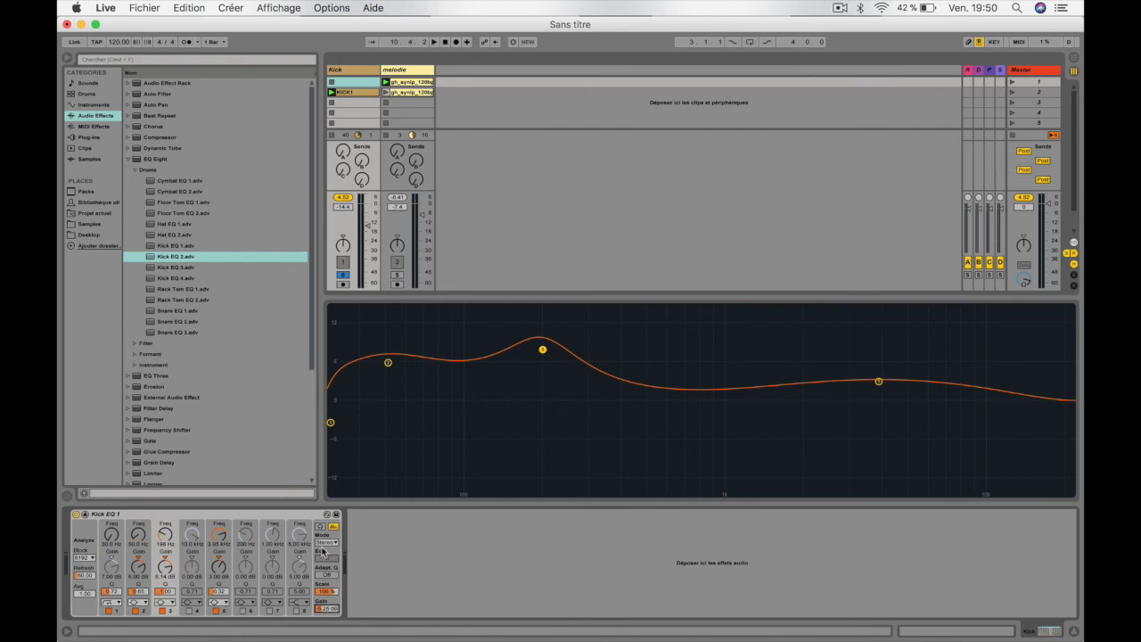
drag(546, 351, 554, 365)
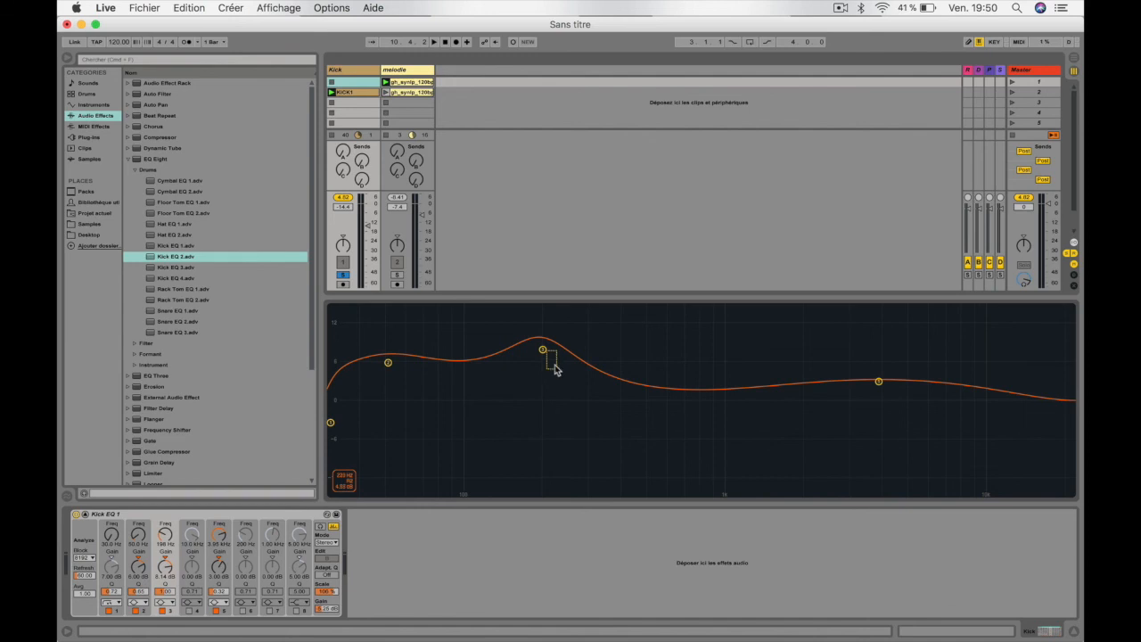
drag(545, 356, 552, 383)
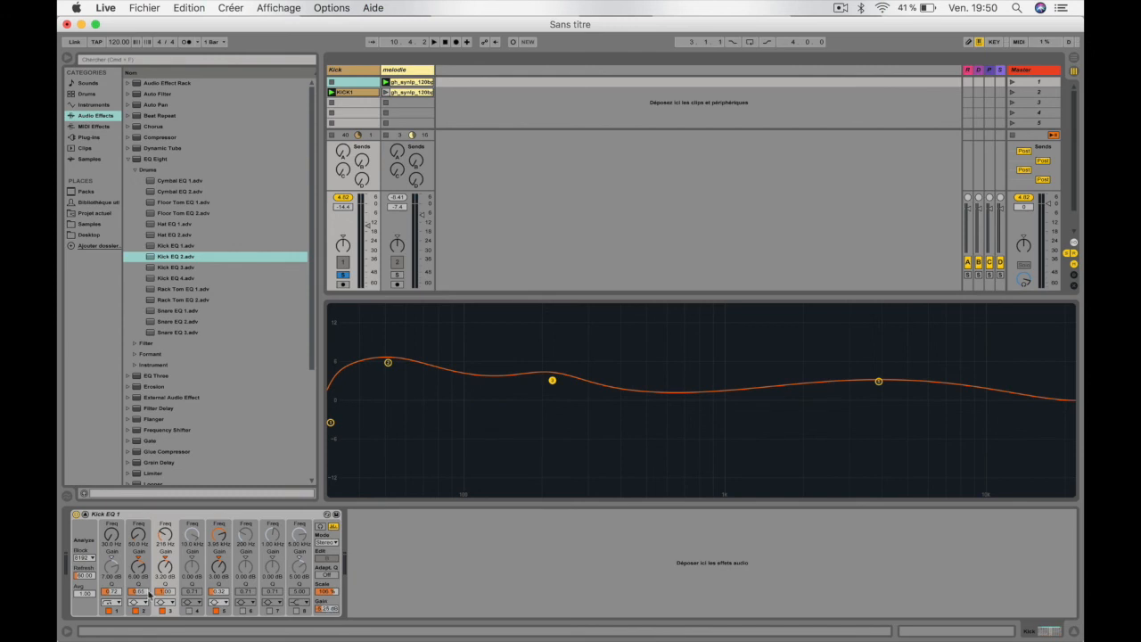
Step: Examine the analyzer's Block and Refresh settings, and collapse Kick EQ 1's expanded display
click(85, 558)
click(86, 553)
click(85, 575)
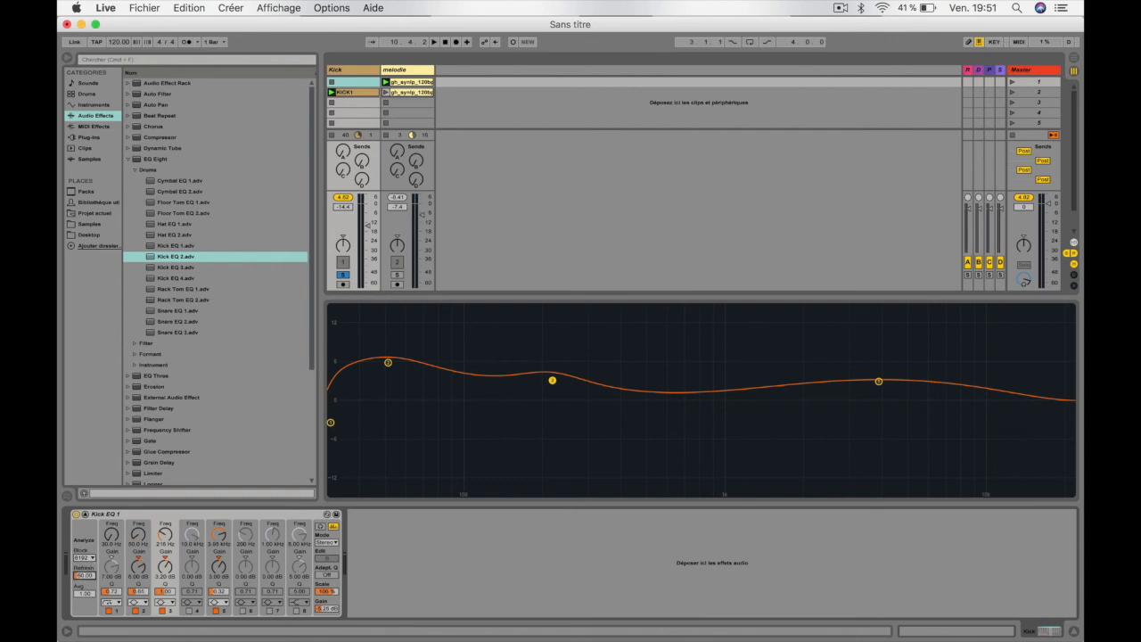
mouse_move(85, 575)
mouse_down()
mouse_move(86, 562)
mouse_move(85, 572)
mouse_up()
click(85, 516)
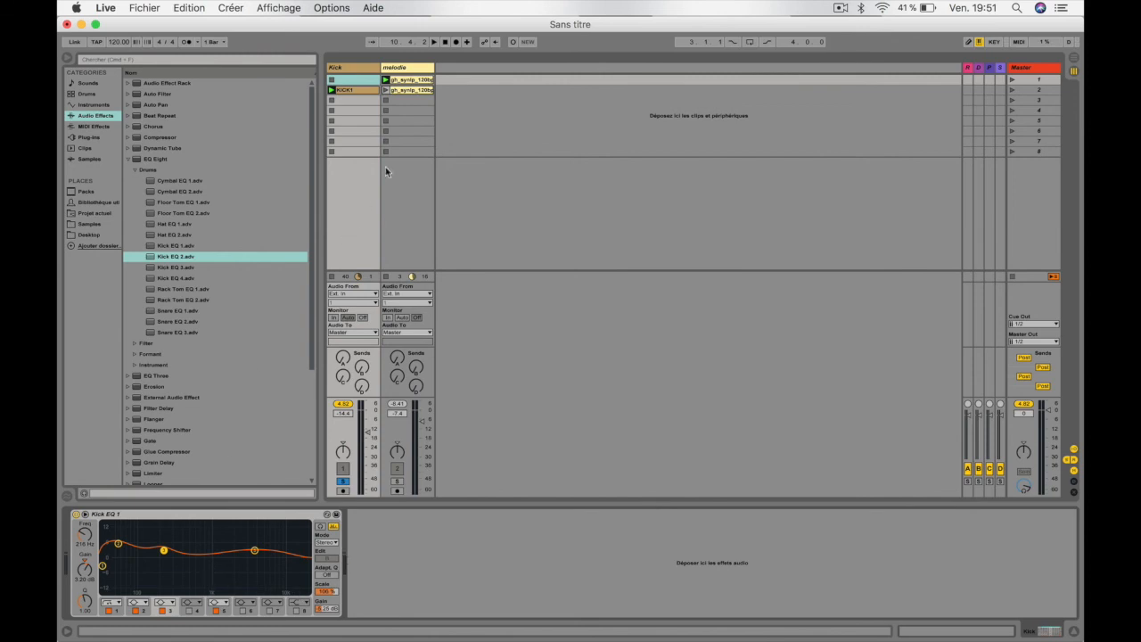
Step: Show the Master track's device chain and unsolo the Kick track
click(1041, 68)
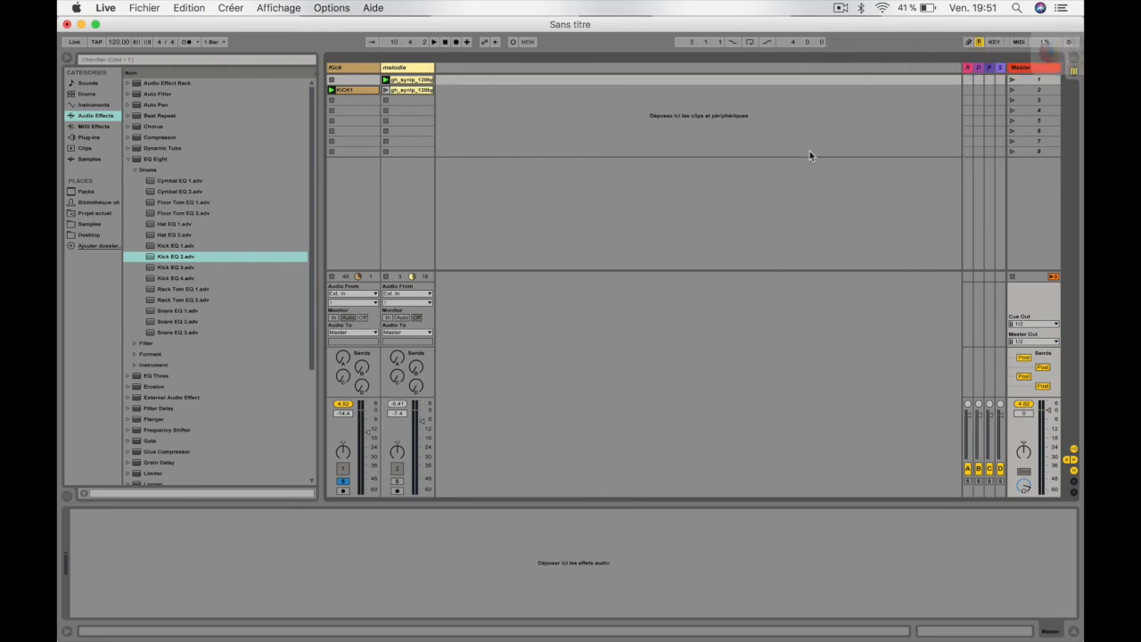
click(1034, 69)
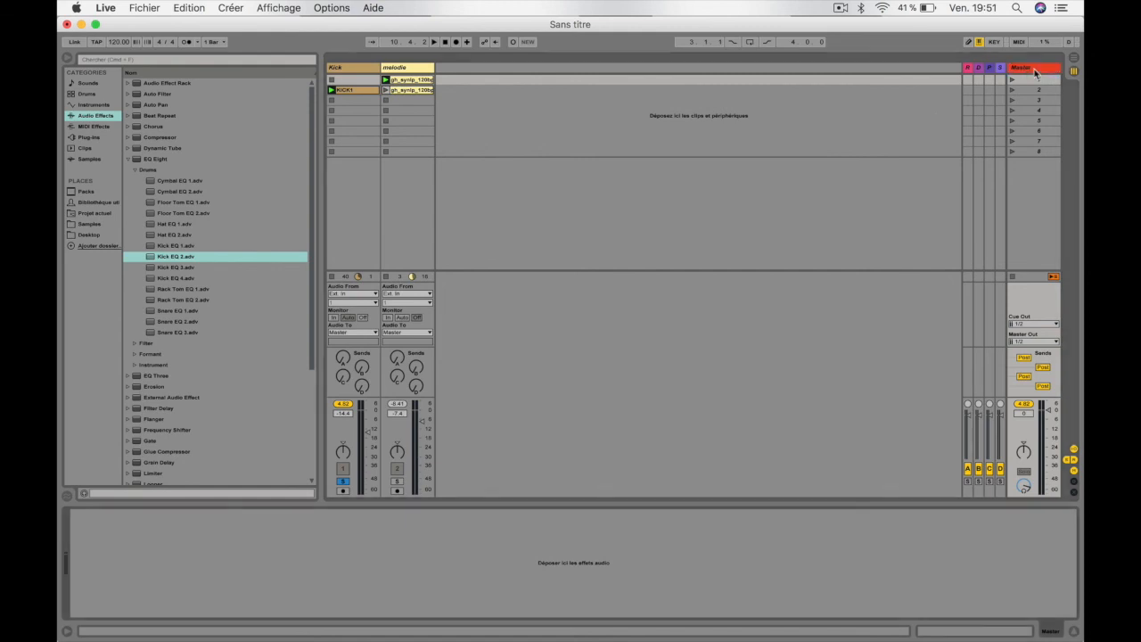
click(343, 481)
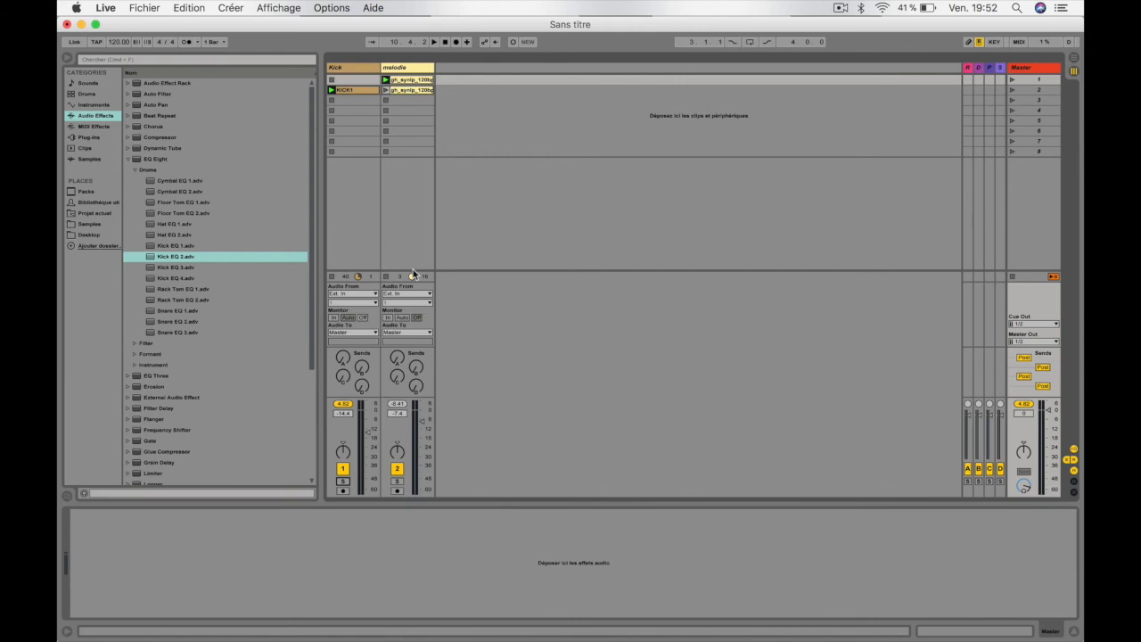
Step: Group the Kick track, rename the group "drums", and fold it
click(359, 68)
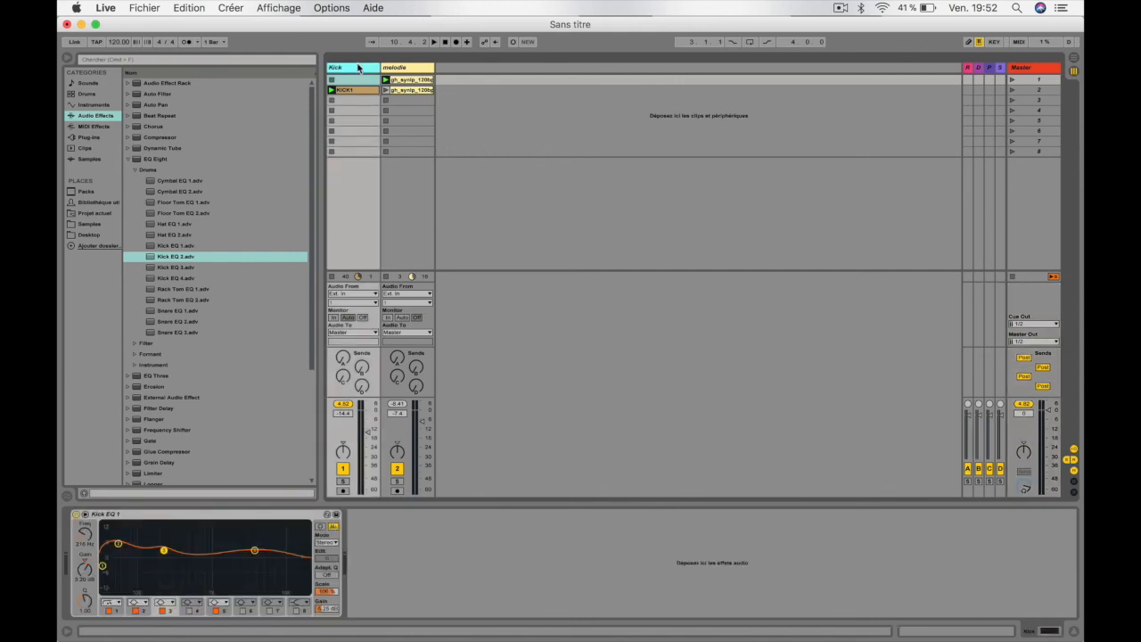
key(super+g)
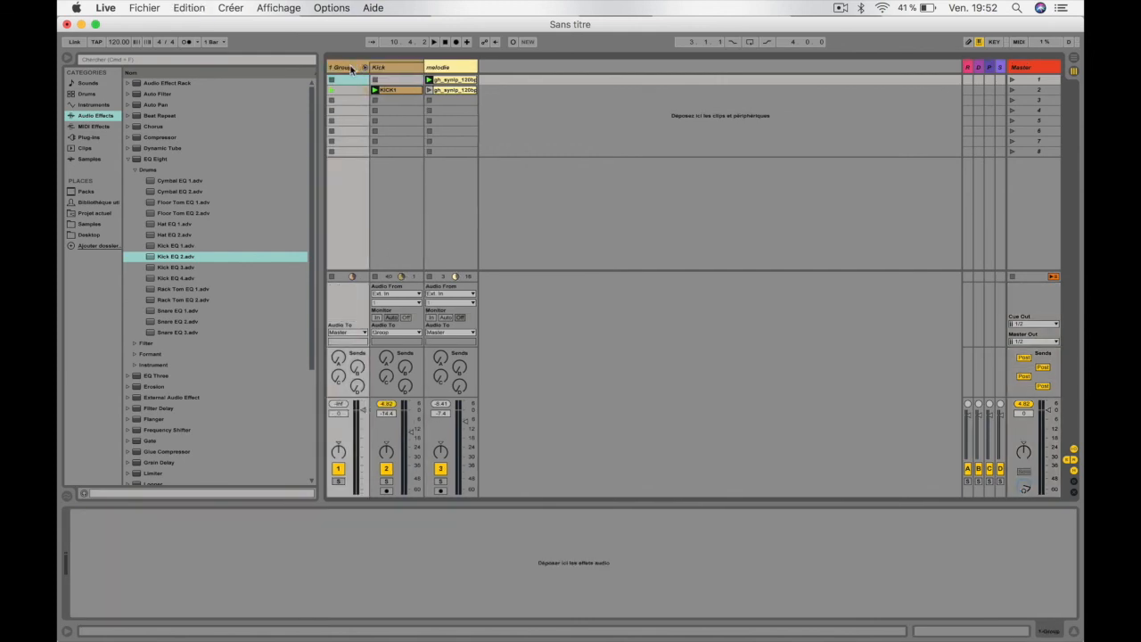
key(super+r)
text(drums)
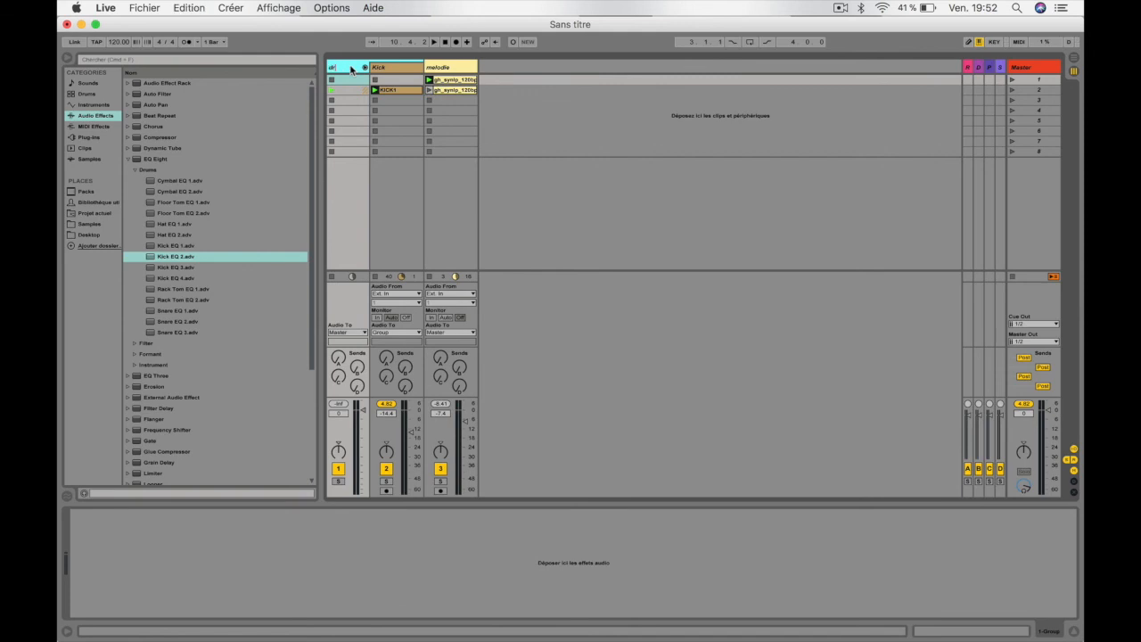
key(Return)
click(365, 67)
Step: Launch the drums group's second slot and move band 3 of the melodie track's EQ Eight to about 333 Hz with a boost
click(392, 69)
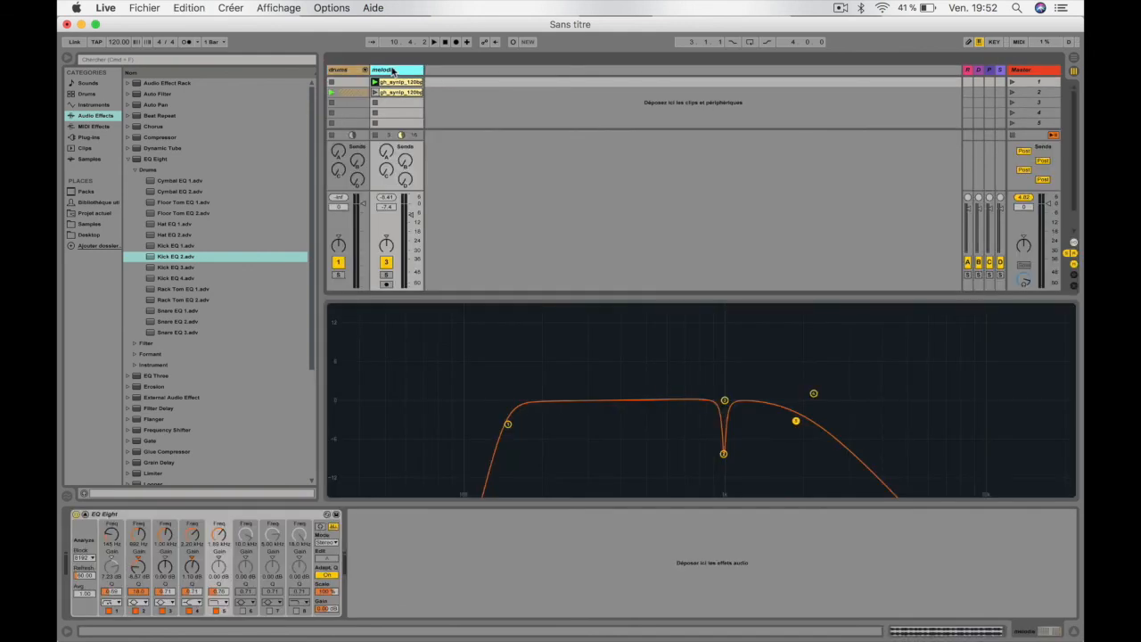
click(343, 92)
drag(725, 401, 601, 378)
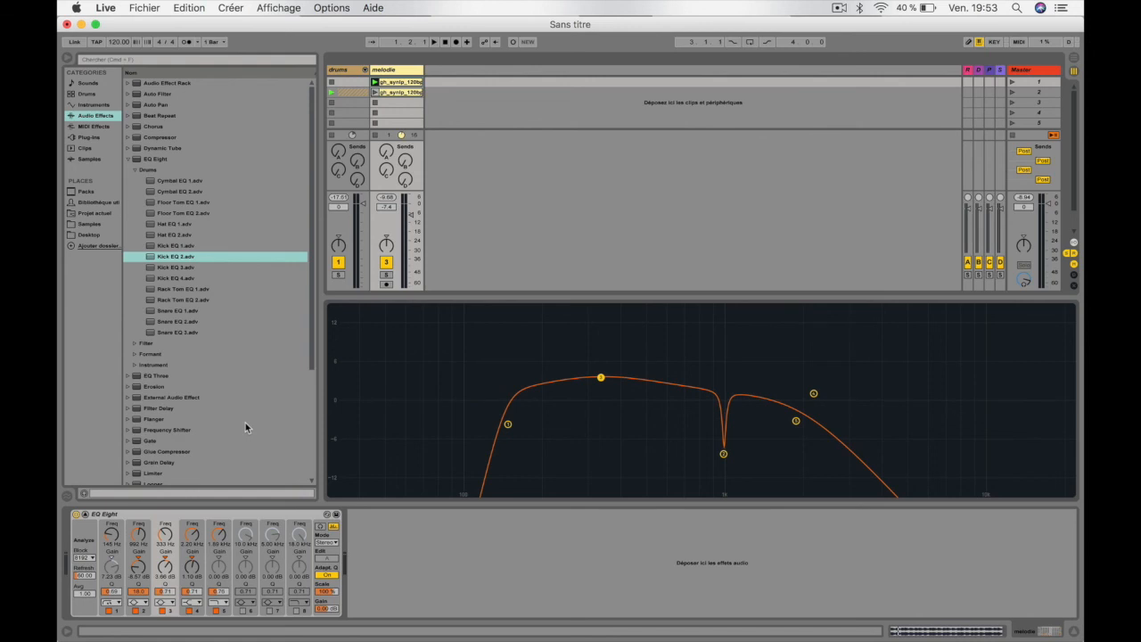
Step: Browse the plug-ins and expand the VST folder
click(107, 139)
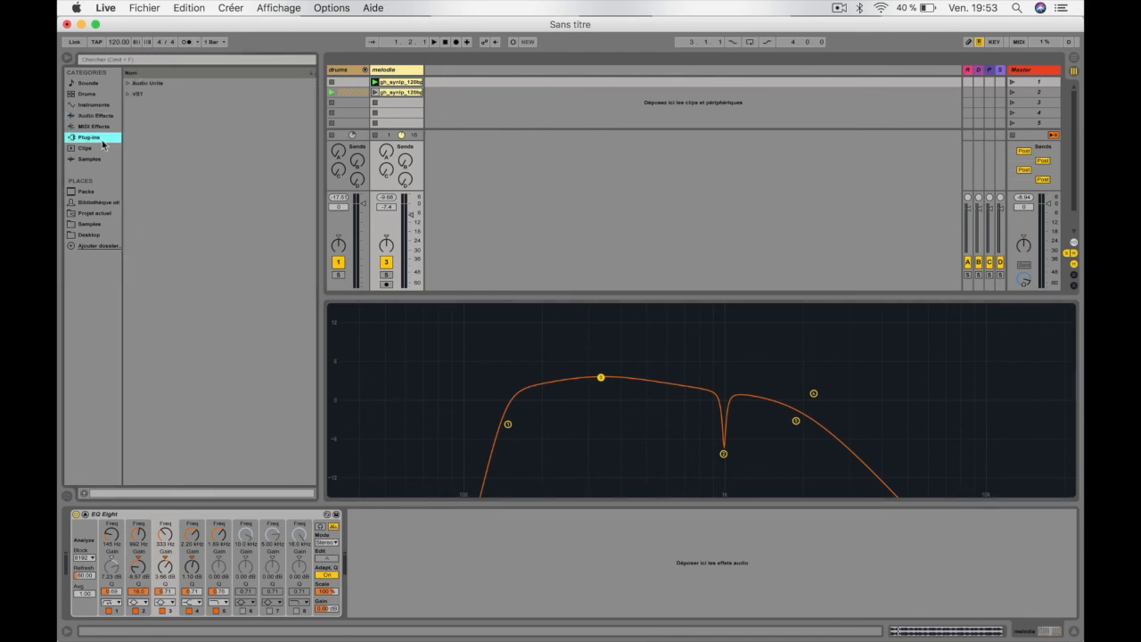
click(131, 93)
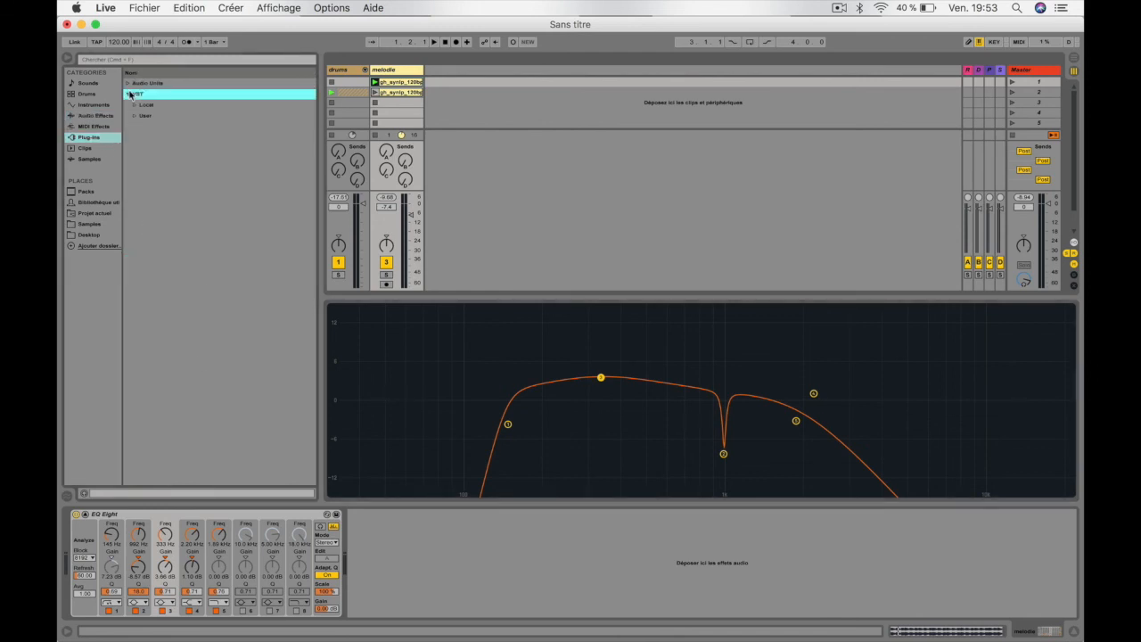